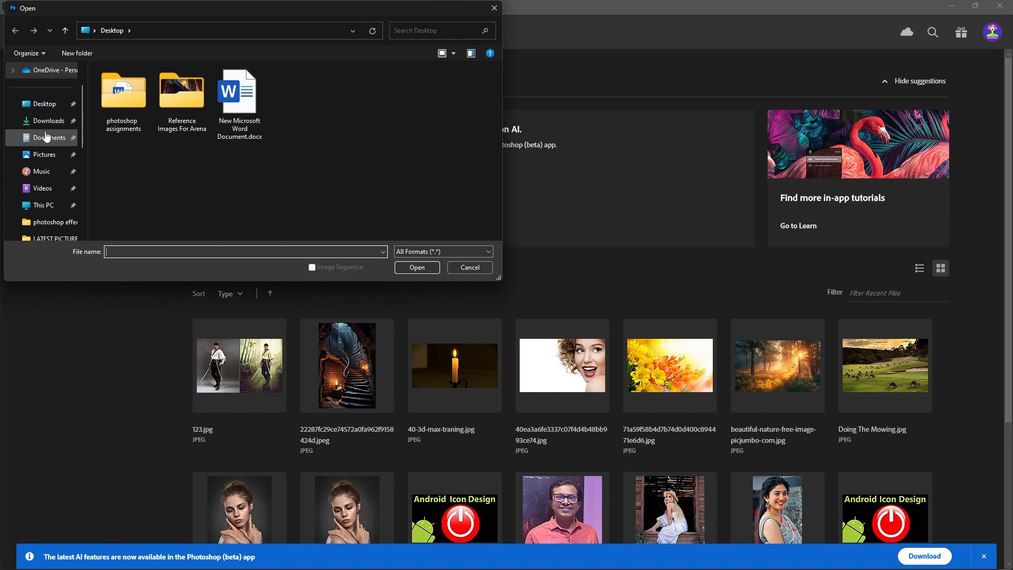
Open 71a59f58b4d7b74d0d400c894471e6d6.jpg and girl-3033718_1280.jpg together from the LATEST PICTURES folder inside Reference Images For Arena.
double_click(166, 132)
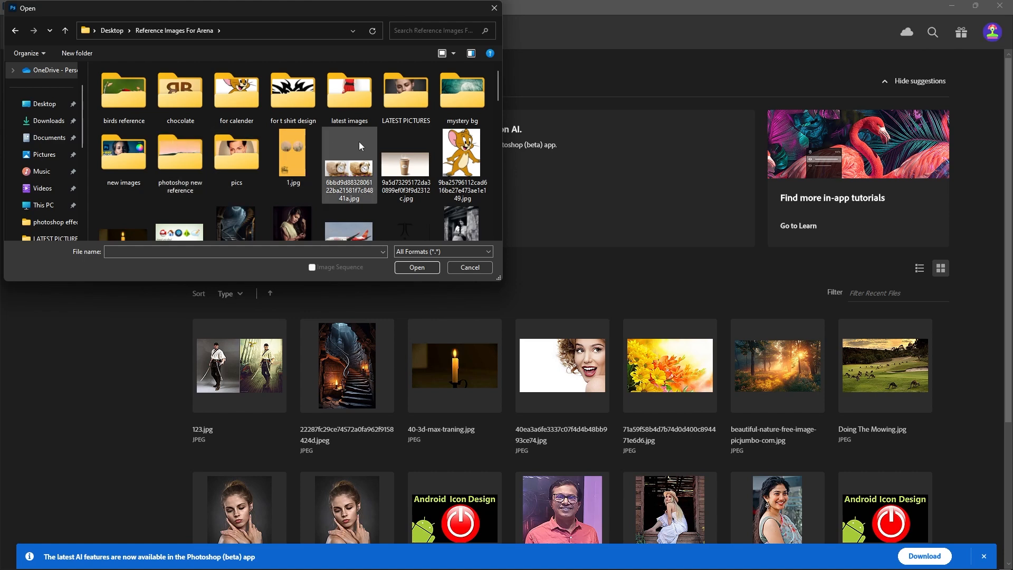
double_click(397, 123)
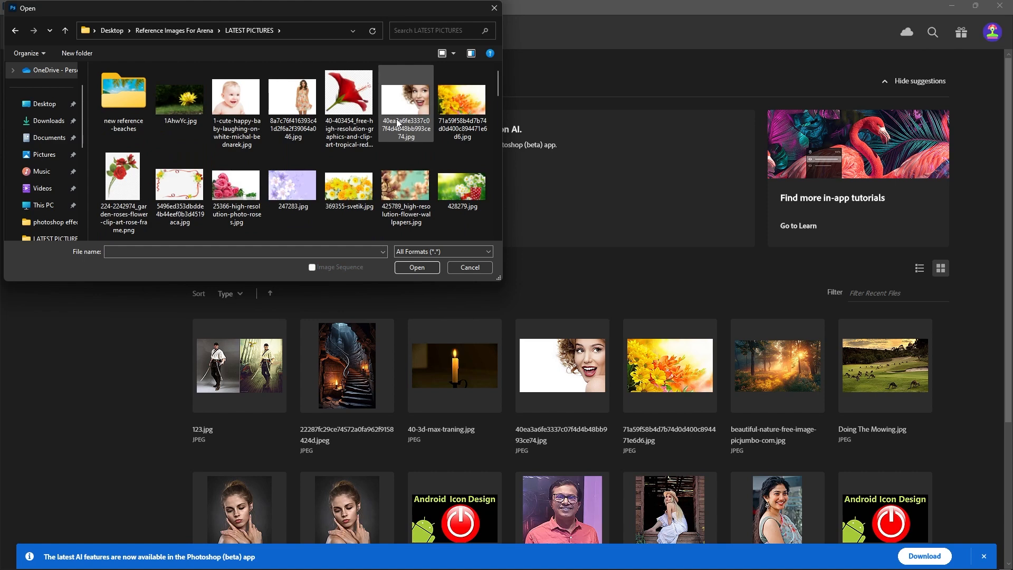
left_click(469, 124)
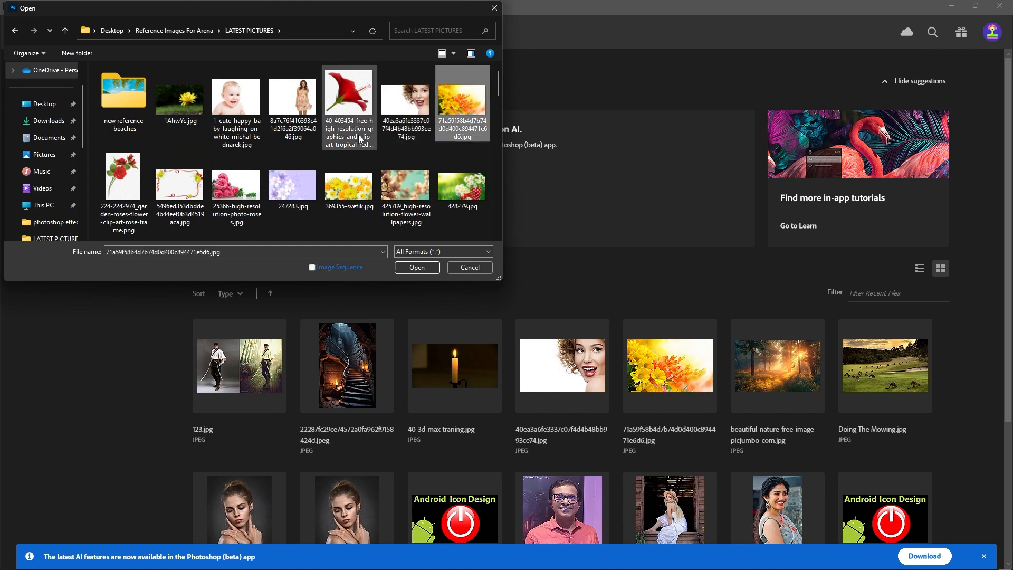
scroll(360, 138, "down", 3)
scroll(359, 139, "down", 3)
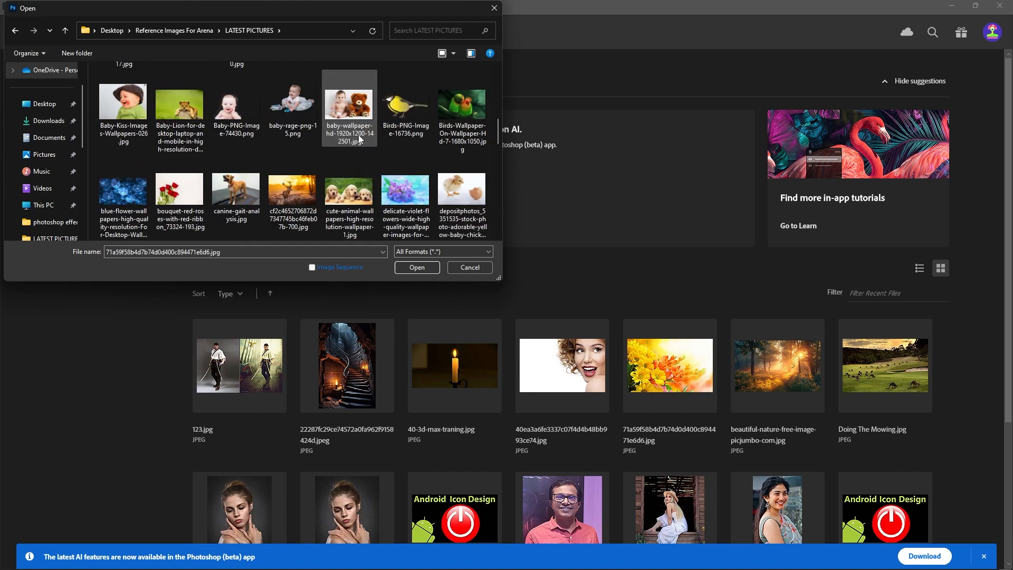
scroll(359, 138, "down", 3)
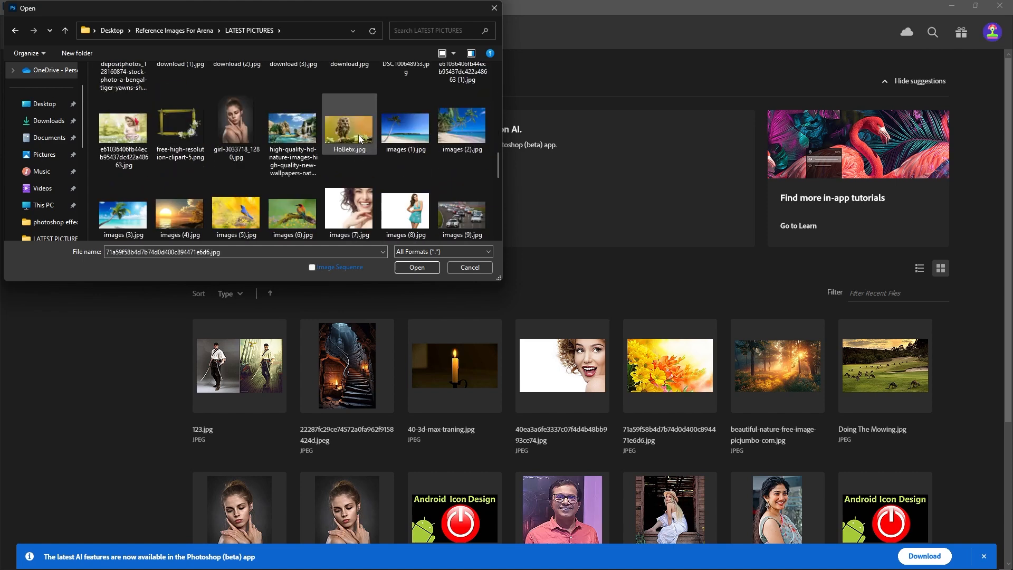
left_click(236, 153)
left_click(409, 269)
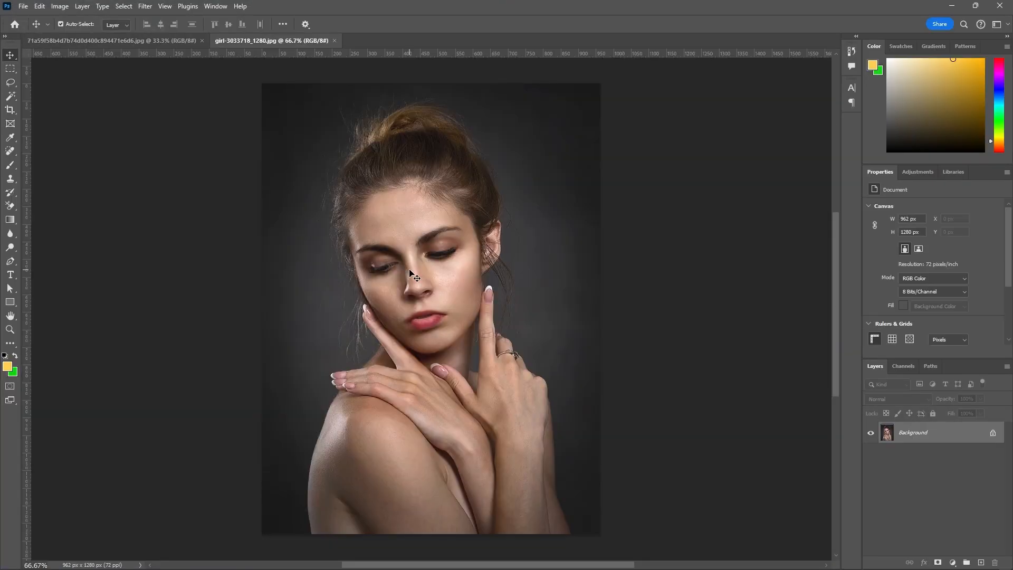
Unlock the Background layer of the flower image and slightly raise its contrast with a Brightness/Contrast adjustment.
left_click(180, 45)
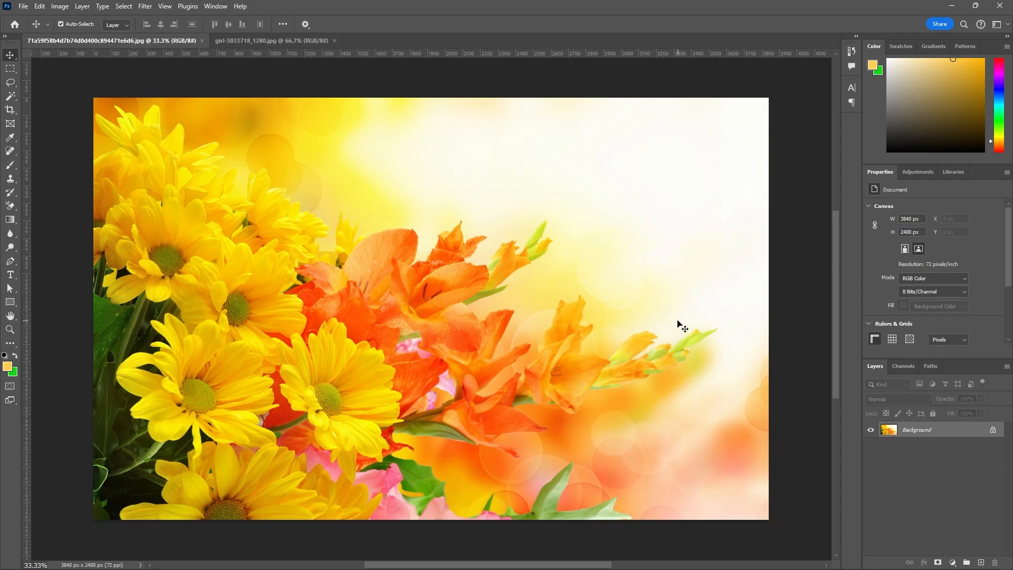
left_click(992, 431)
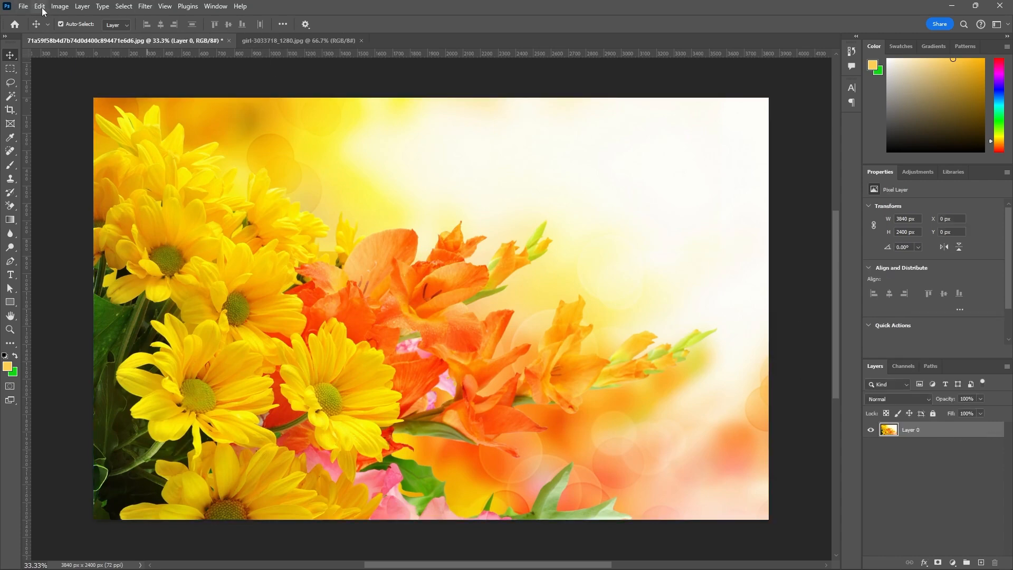
left_click(58, 11)
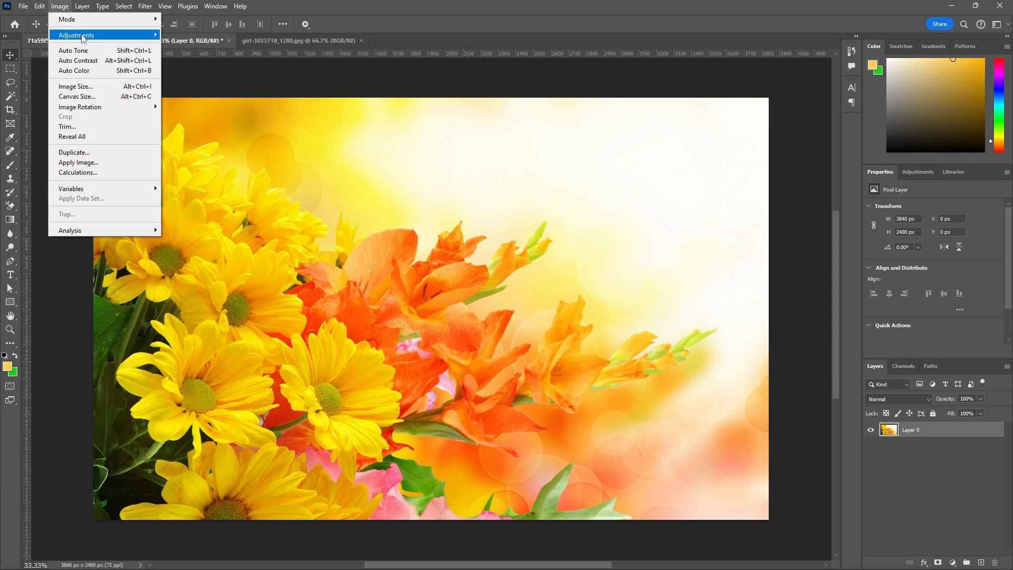
mouse_move(116, 38)
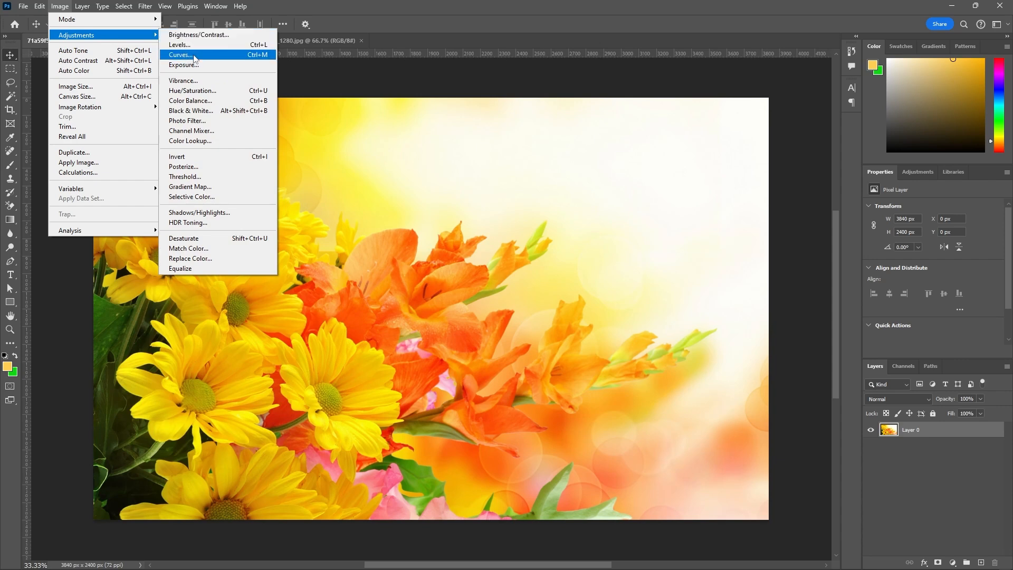
left_click(219, 36)
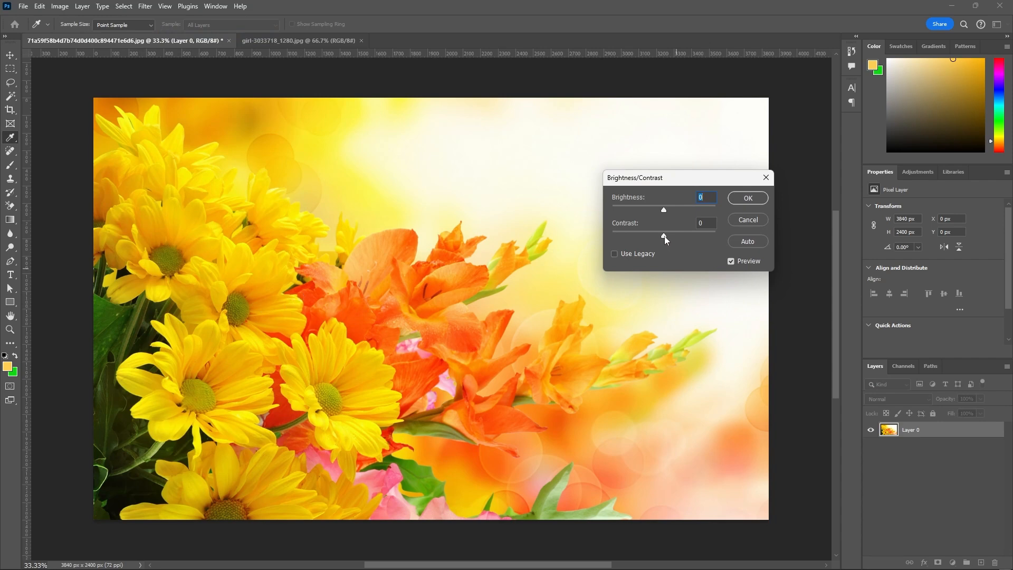
left_click_drag(663, 236, 667, 237)
left_click_drag(669, 235, 669, 238)
left_click(748, 202)
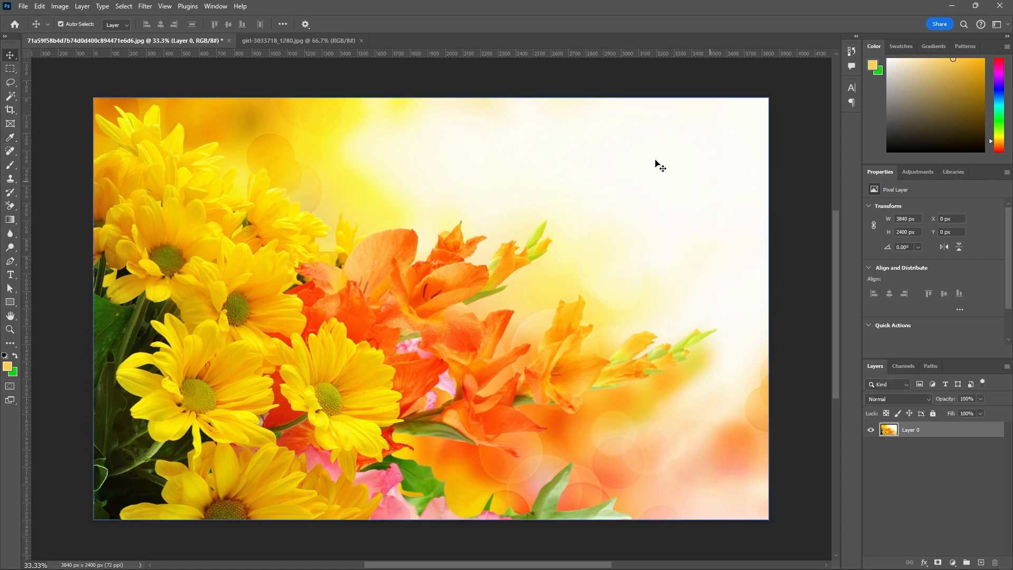
Unlock the Background layer of the girl portrait and apply a slight Brightness/Contrast adjustment to it.
left_click(317, 42)
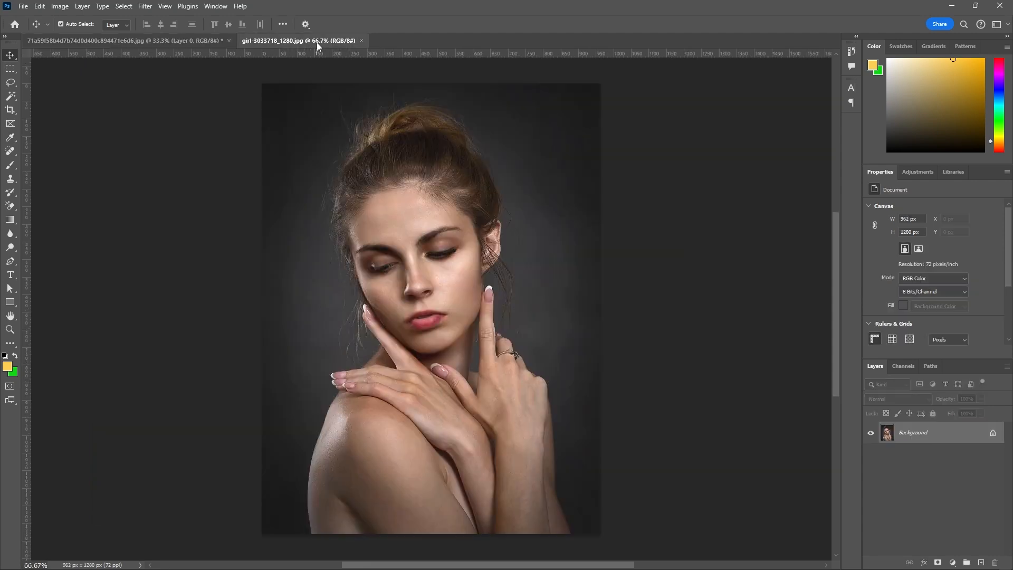
left_click(992, 434)
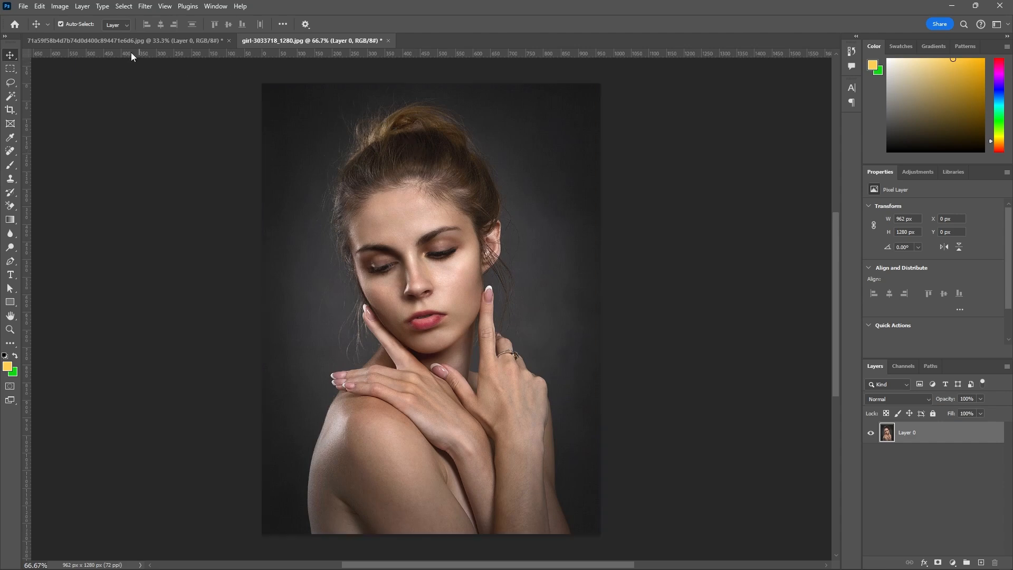
left_click(66, 11)
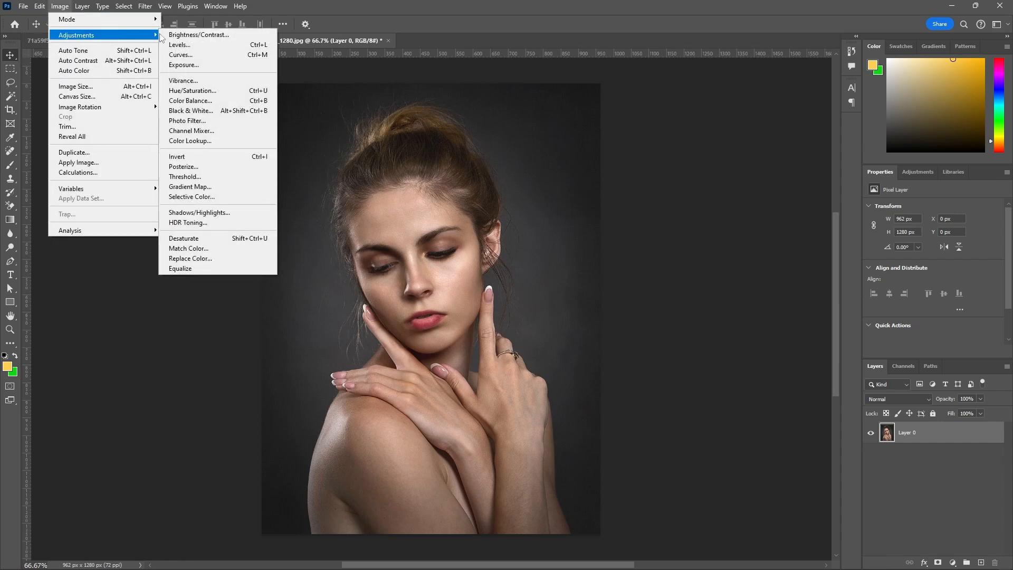
left_click(182, 35)
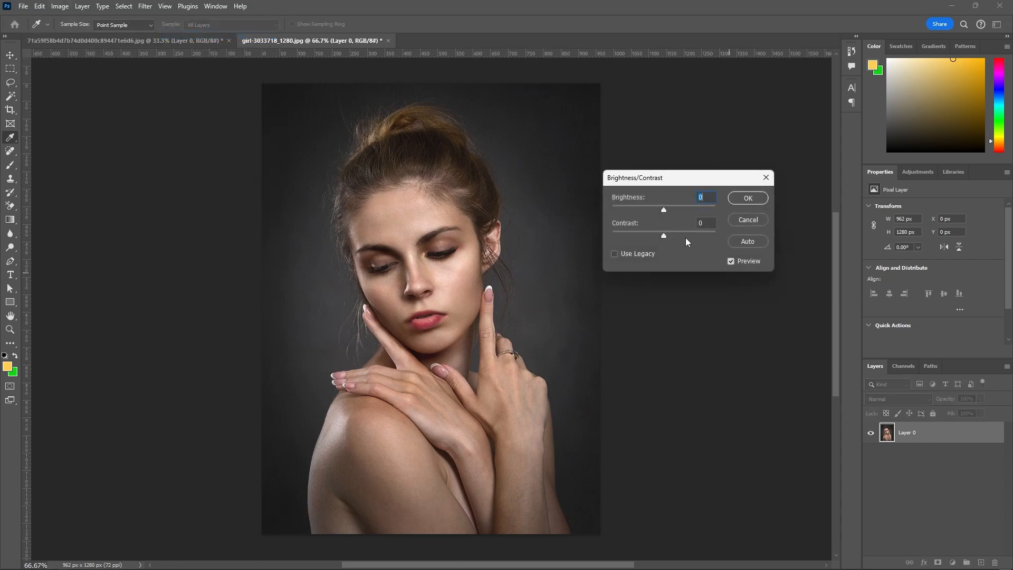
left_click(664, 210)
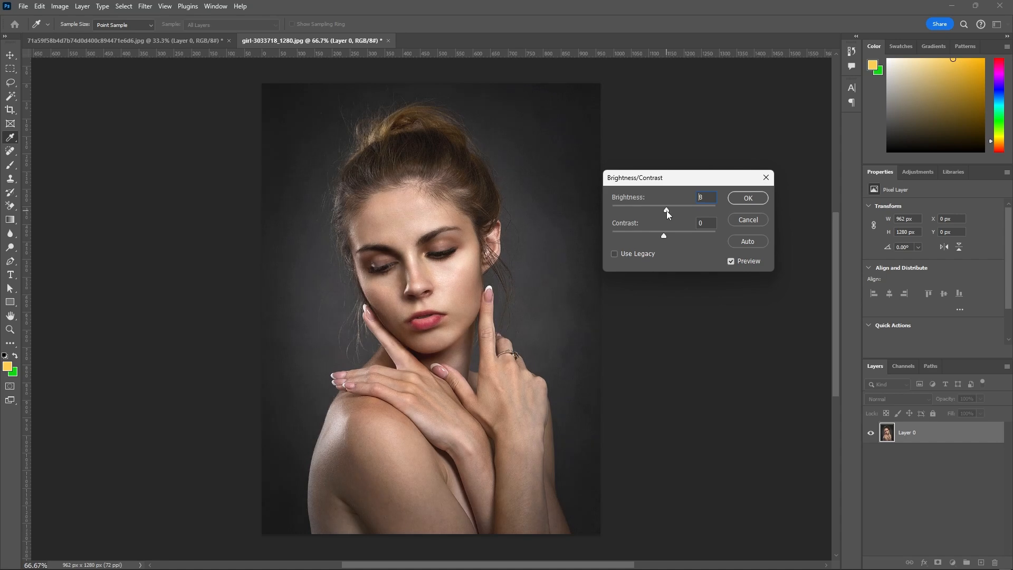
left_click_drag(666, 210, 668, 212)
left_click_drag(666, 217, 665, 218)
type("0")
left_click(747, 198)
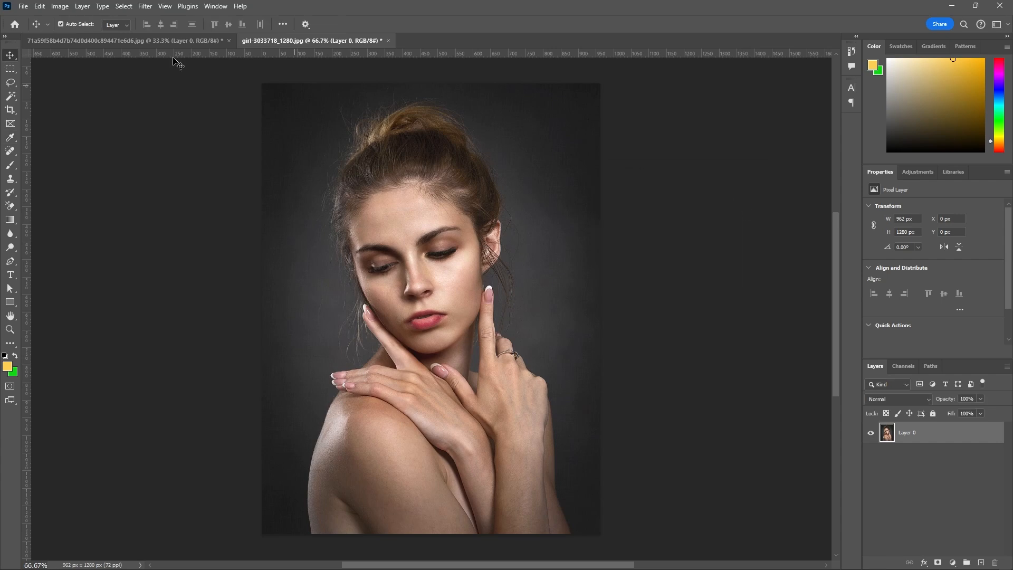
Shift the portrait's midtones slightly toward red and yellow with a Color Balance adjustment.
left_click(59, 7)
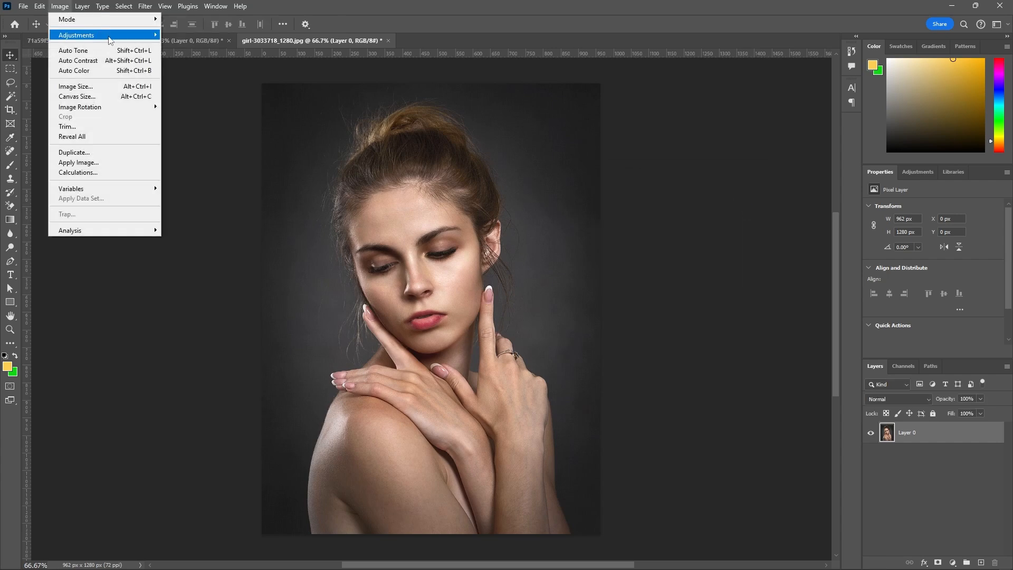
mouse_move(90, 35)
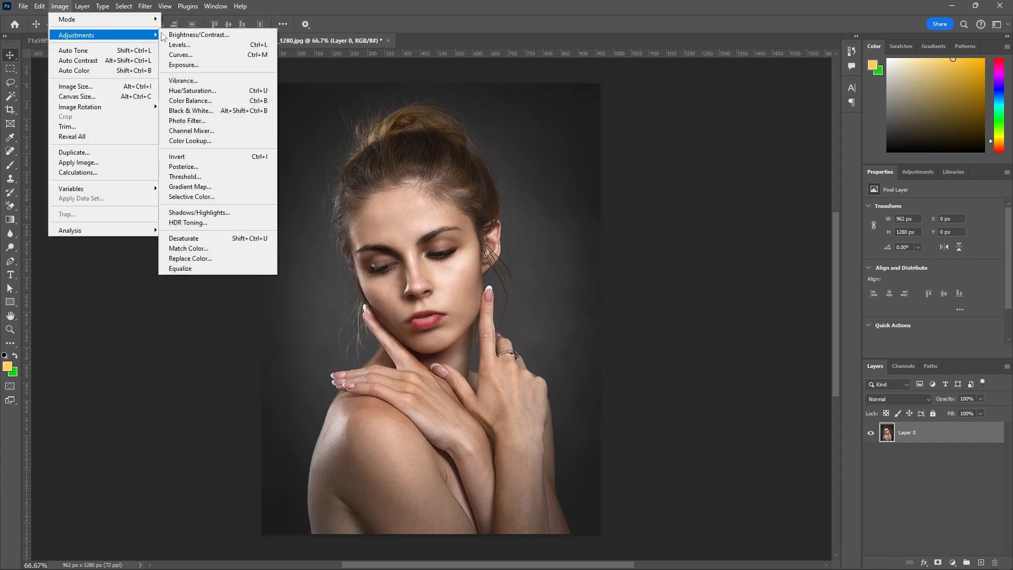
left_click(219, 101)
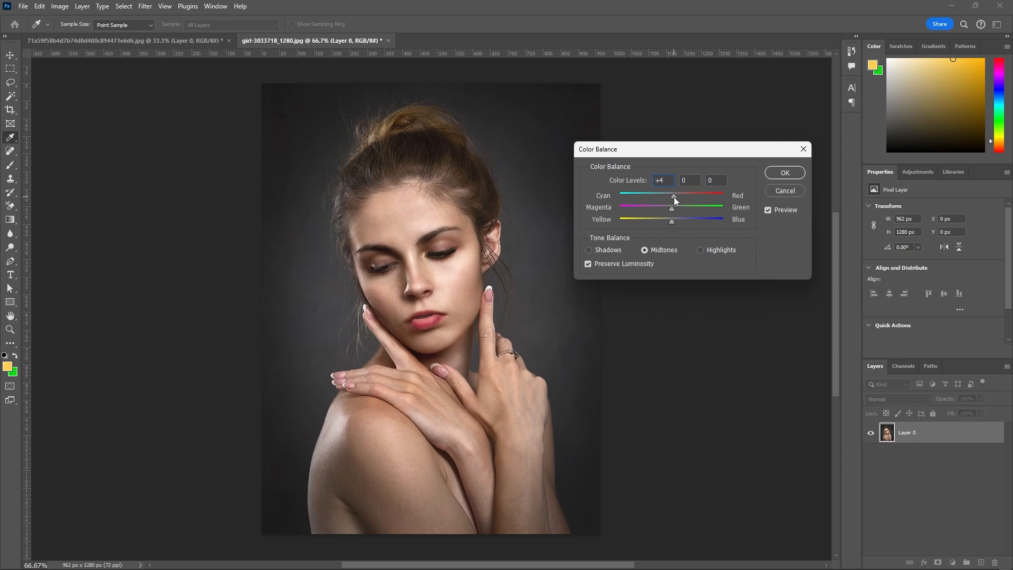
left_click_drag(670, 219, 667, 224)
left_click(669, 221)
left_click(785, 172)
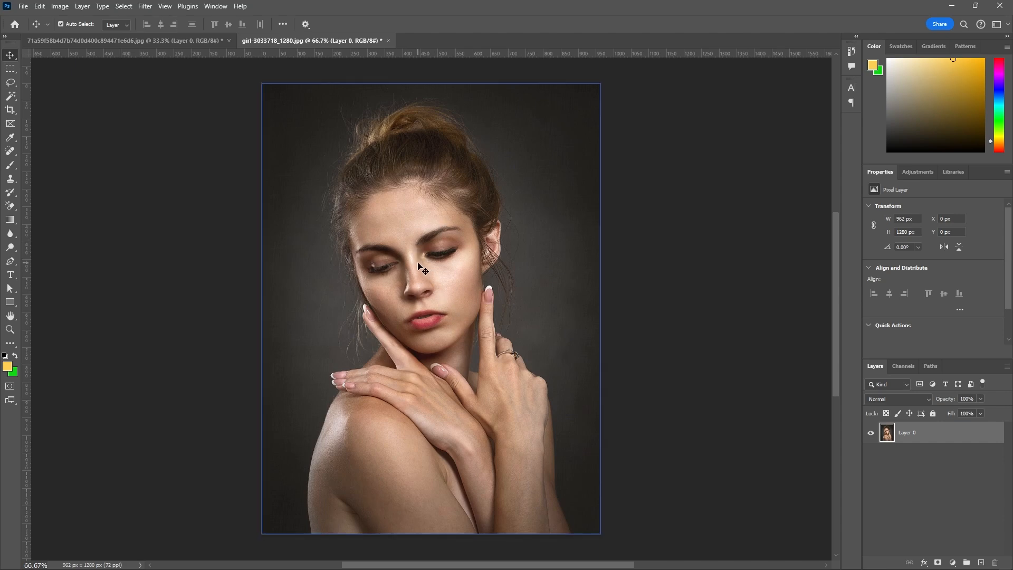
Set up the Dodge tool with 20% exposure and a 60 px brush for lightening the portrait's face.
left_click(11, 252)
left_click(58, 248)
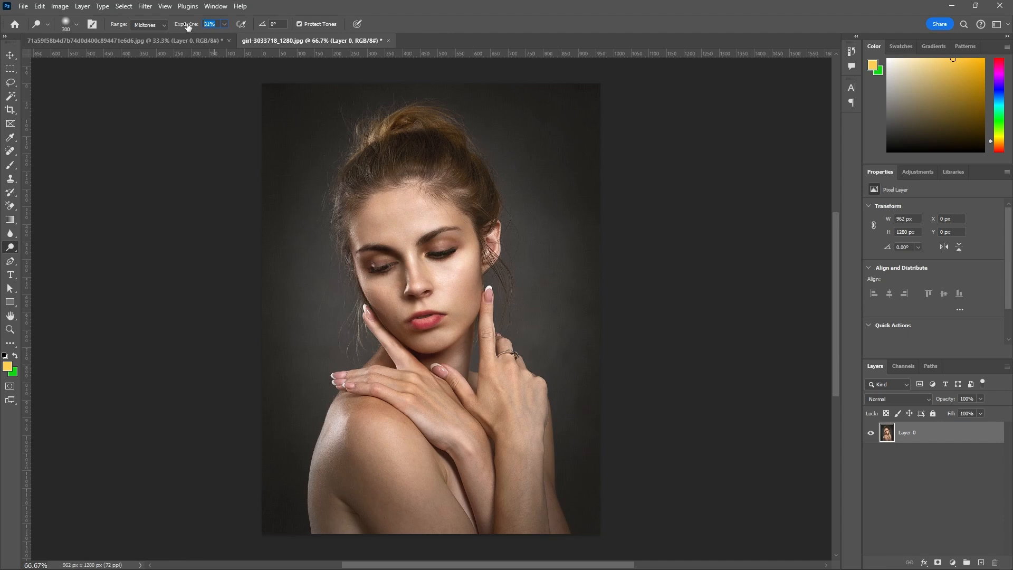
key("Return")
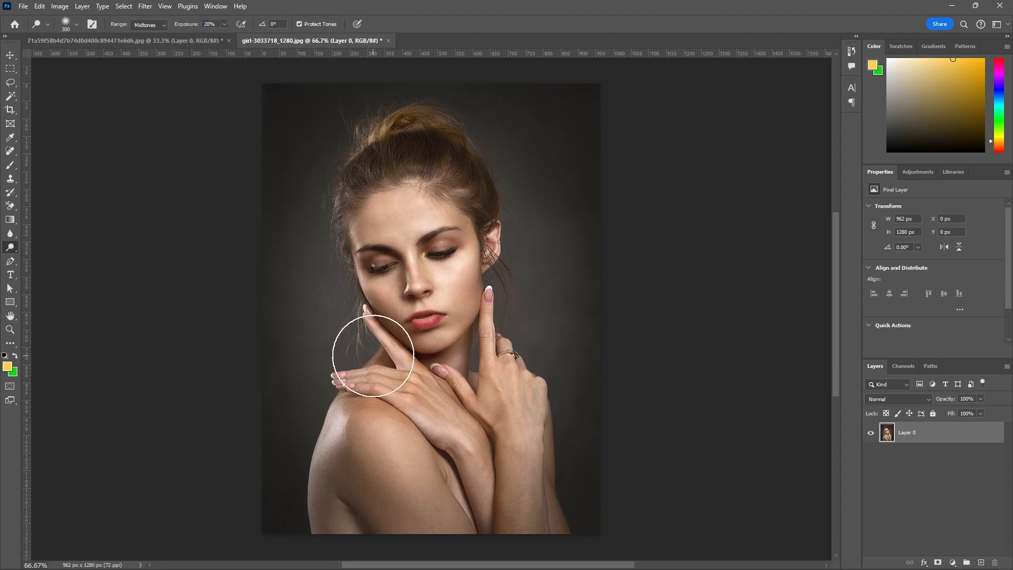
key("bracketleft")
key("bracketleft")
key("bracketleft")
key("bracketleft")
key("bracketleft")
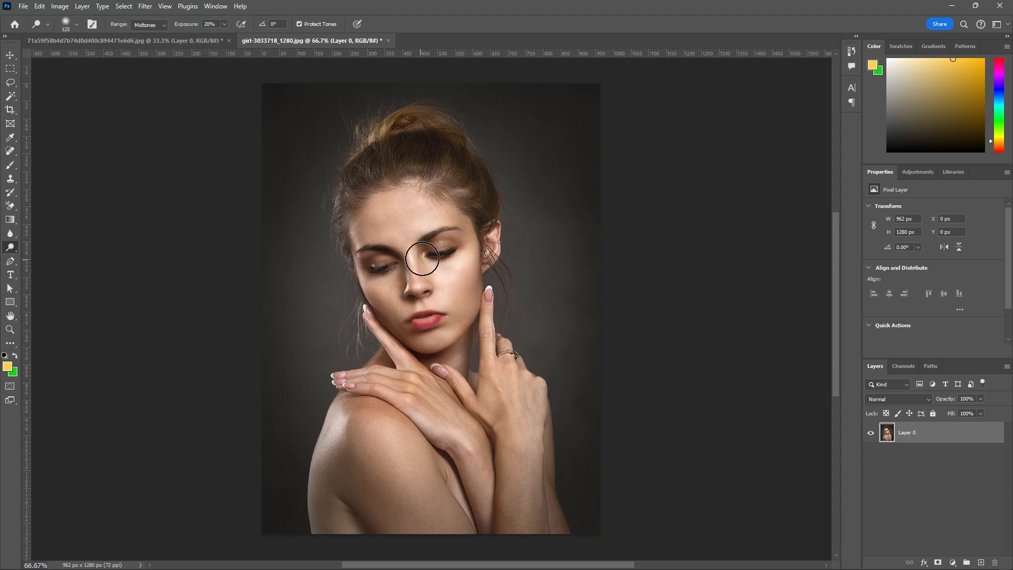
key("bracketleft")
key("bracketleft")
key("bracketleft")
key("bracketleft")
scroll(412, 282, "up", 5)
key("bracketleft")
key("bracketleft")
key("bracketleft")
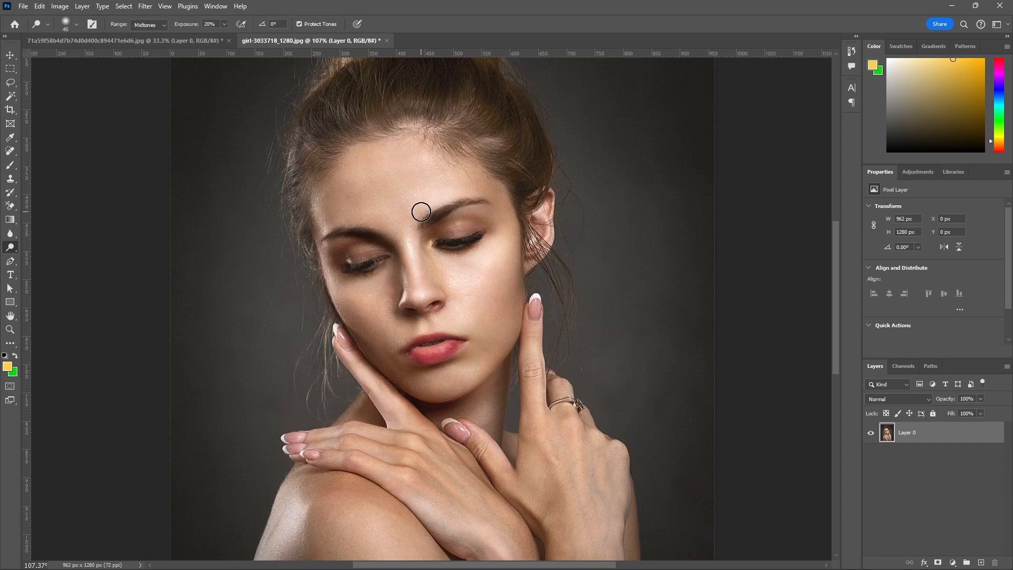
scroll(436, 335, "up", 4)
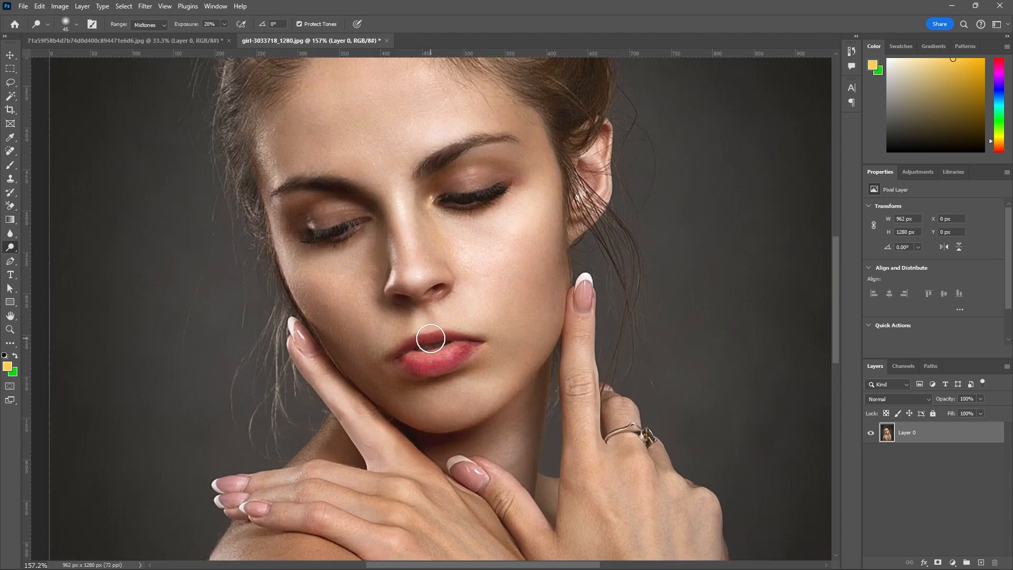
key("bracketleft")
key("bracketleft")
scroll(501, 258, "down", 5)
key("bracketright")
key("bracketright")
key("bracketright")
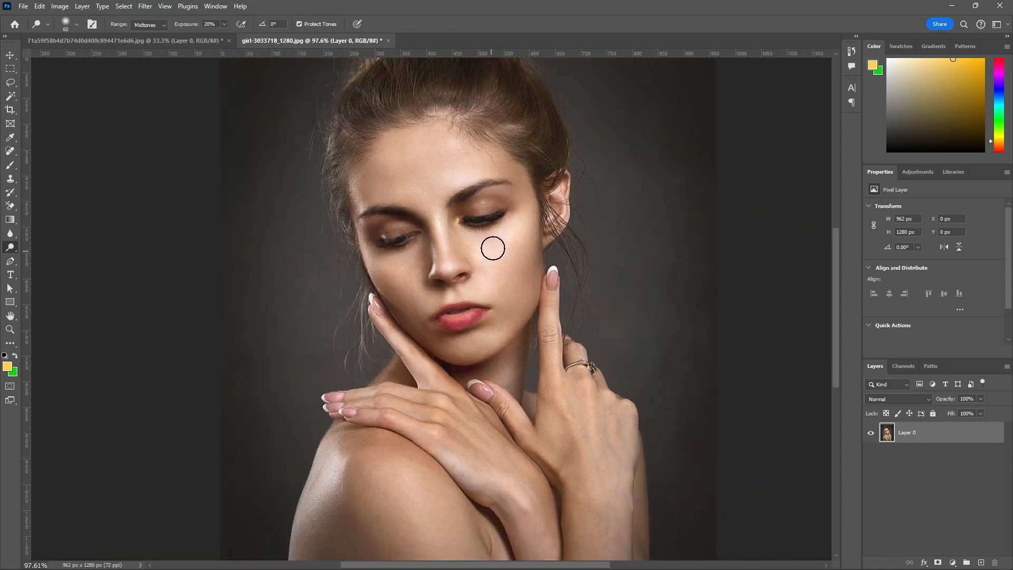
Dodge the highlights on the woman's cheek below the eye, her chin and her forehead.
mouse_move(492, 248)
left_mouse_down()
mouse_move(528, 221)
mouse_move(494, 243)
left_mouse_up()
mouse_move(471, 347)
left_mouse_down()
mouse_move(460, 350)
mouse_move(491, 343)
mouse_move(462, 350)
left_mouse_up()
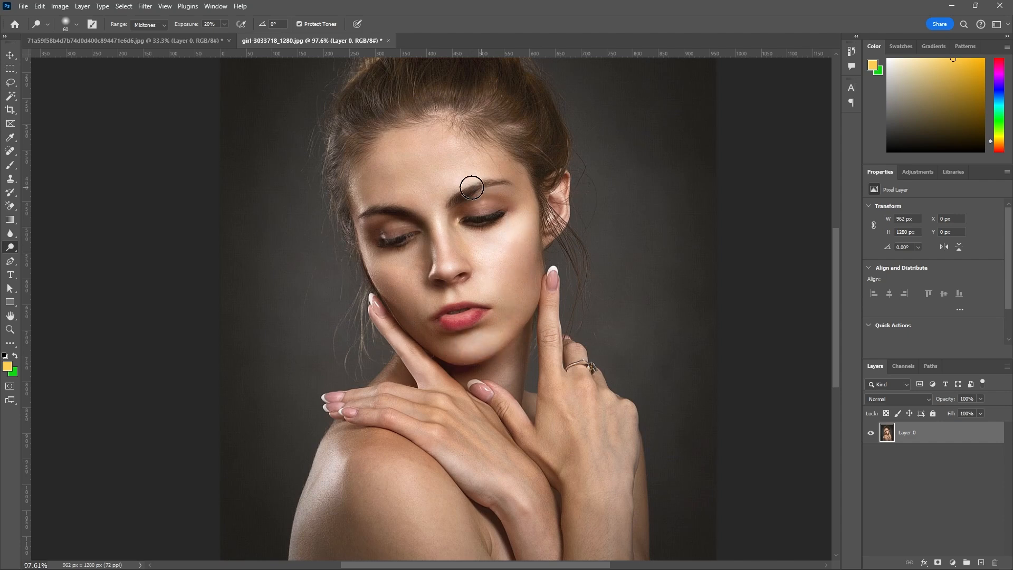
mouse_move(470, 188)
left_mouse_down()
mouse_move(482, 174)
mouse_move(439, 160)
left_mouse_up()
scroll(418, 249, "down", 1)
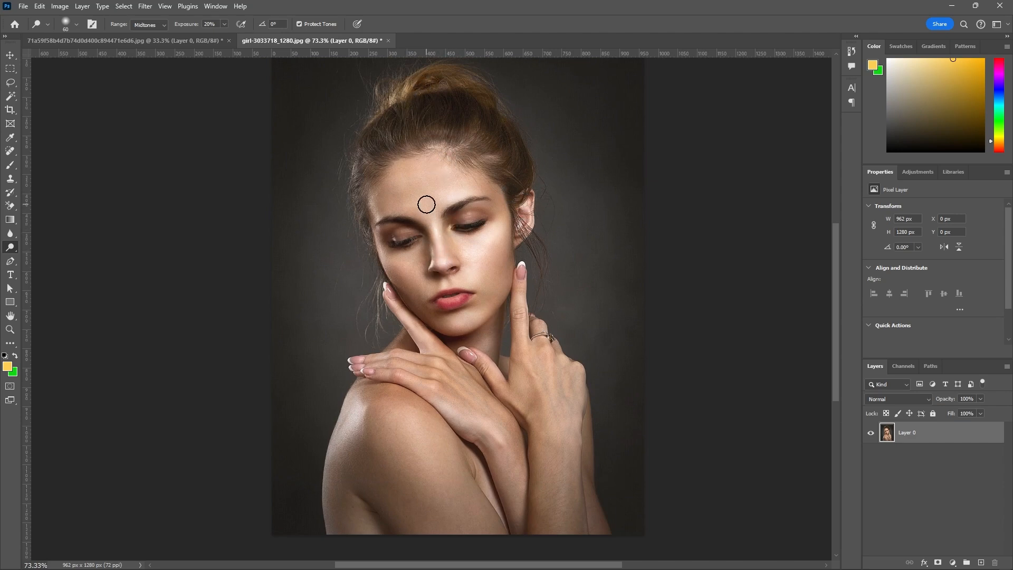
Enlarge the Dodge brush to 90 px and lighten the woman's shoulder, arms and the shadowed side of her face.
scroll(426, 204, "down", 1)
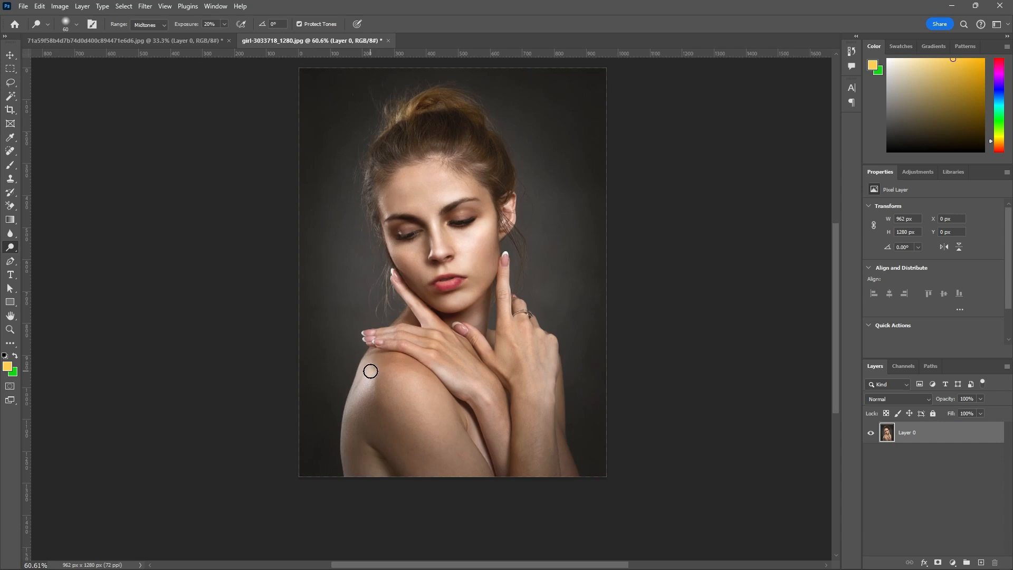
key("bracketright")
key("bracketright")
key("bracketright")
left_click_drag(366, 369, 356, 437)
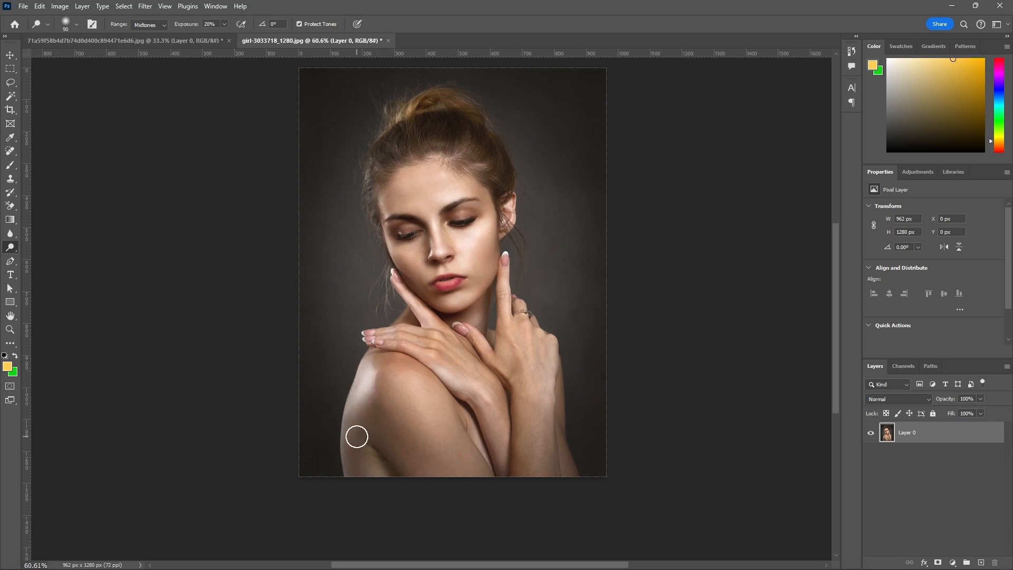
mouse_move(465, 389)
left_mouse_down()
mouse_move(500, 426)
mouse_move(481, 426)
mouse_move(486, 442)
mouse_move(521, 430)
mouse_move(539, 395)
mouse_move(548, 472)
left_mouse_up()
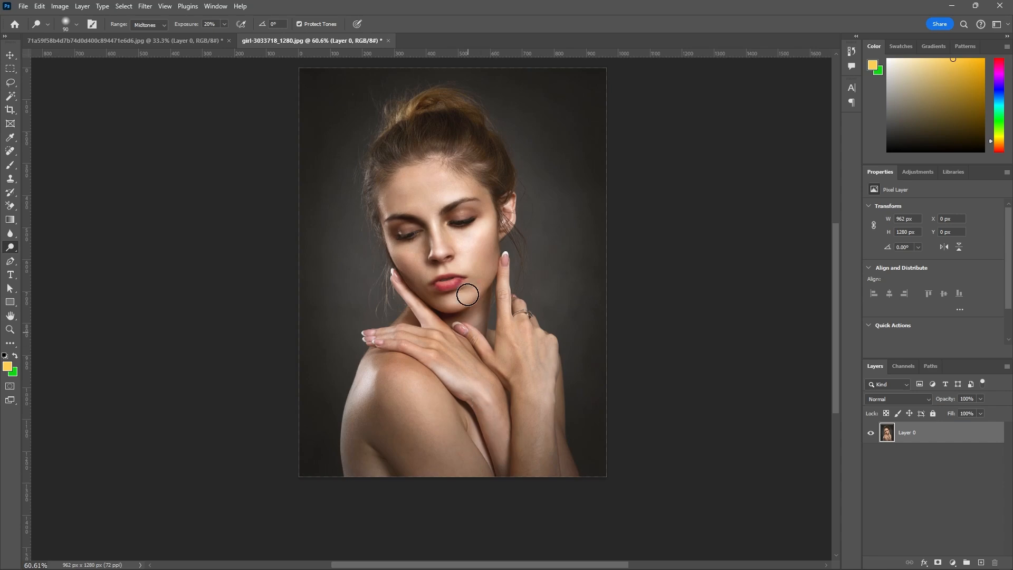
mouse_move(399, 257)
left_mouse_down()
mouse_move(414, 258)
mouse_move(386, 233)
mouse_move(387, 254)
mouse_move(385, 237)
left_mouse_up()
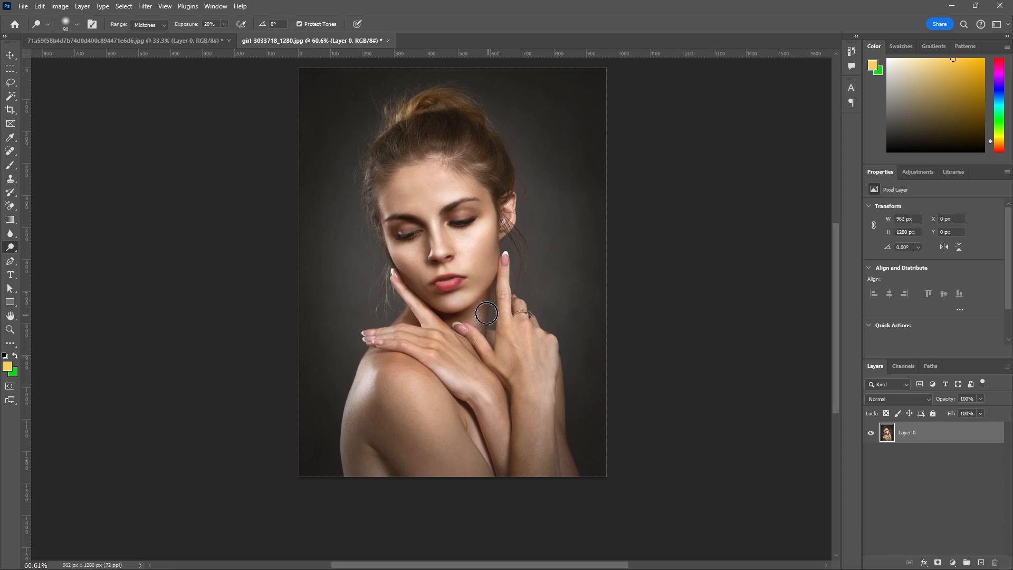
scroll(492, 369, "down", 5)
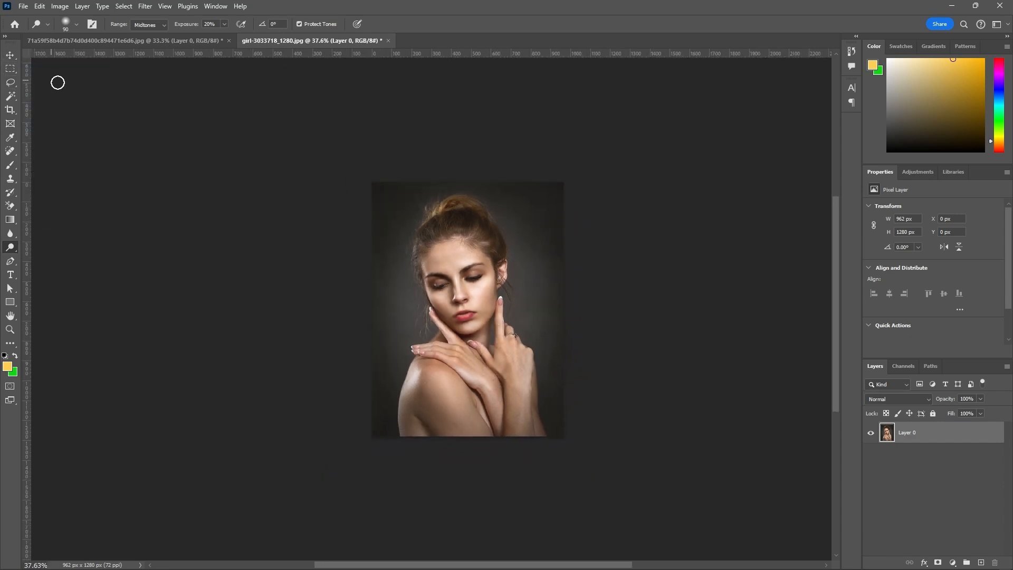
Try to select the woman by boxing her in with the Object Selection tool, and clear the selection.
left_click(10, 55)
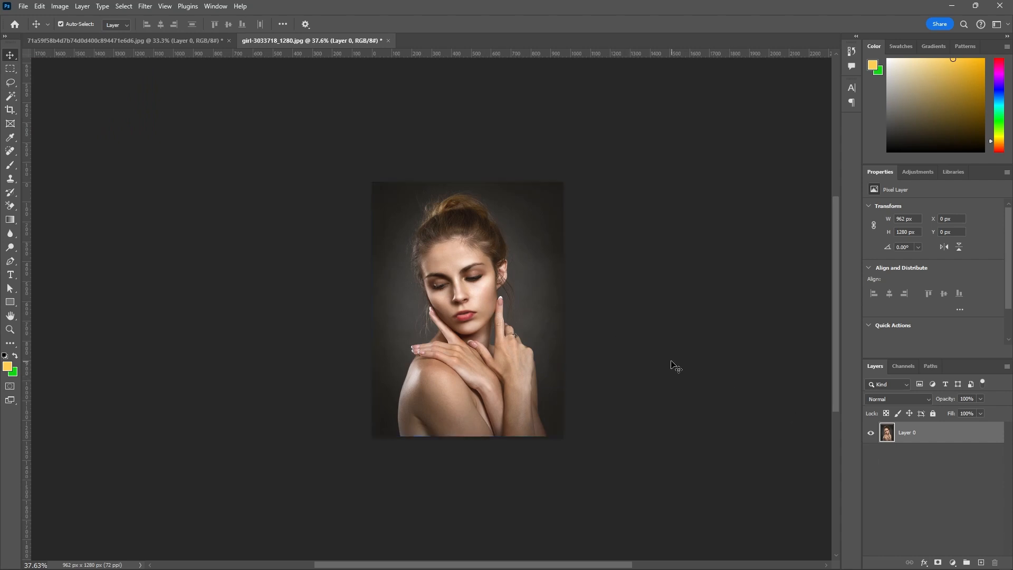
scroll(563, 283, "up", 1)
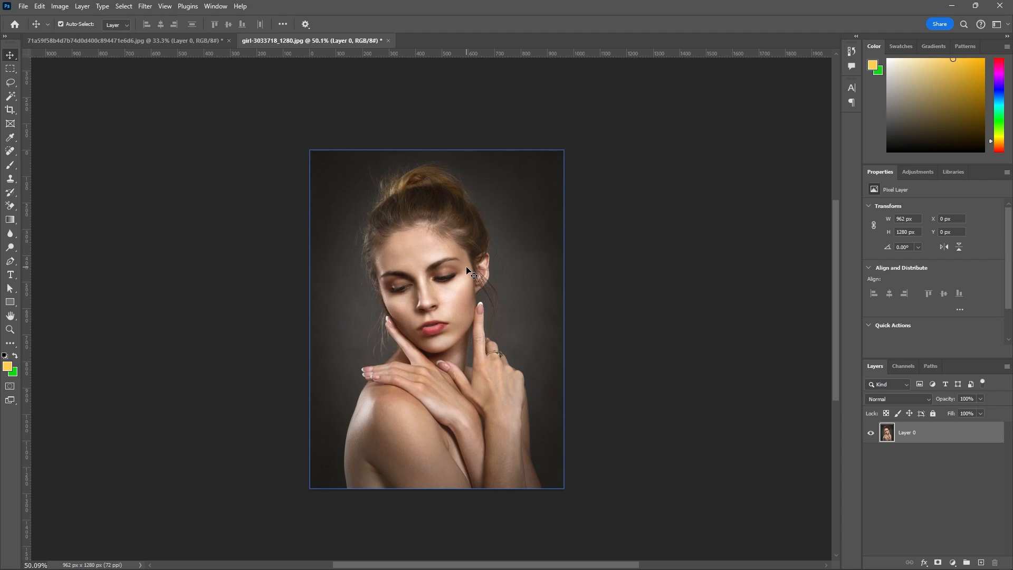
left_click(13, 100)
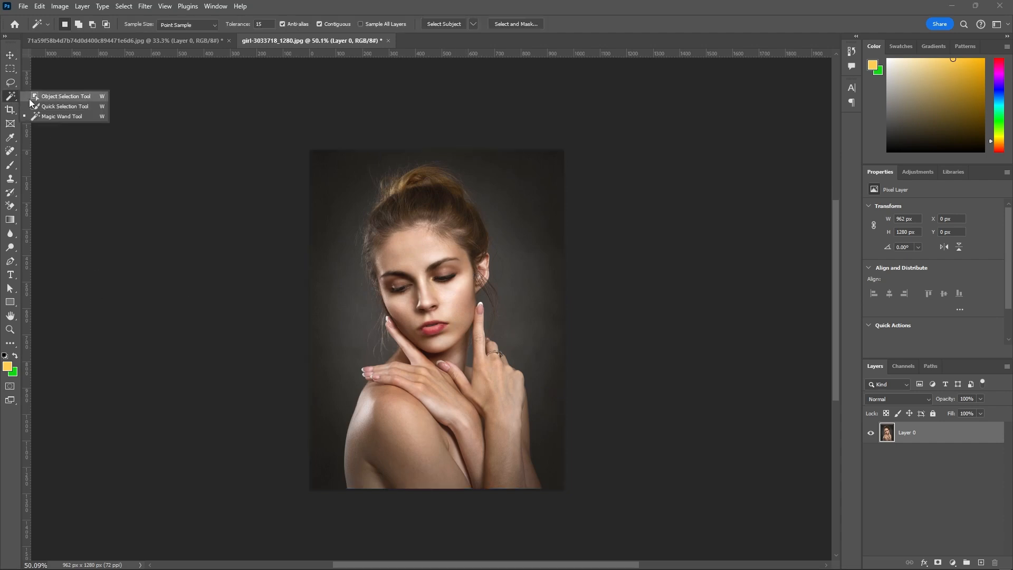
left_click(48, 96)
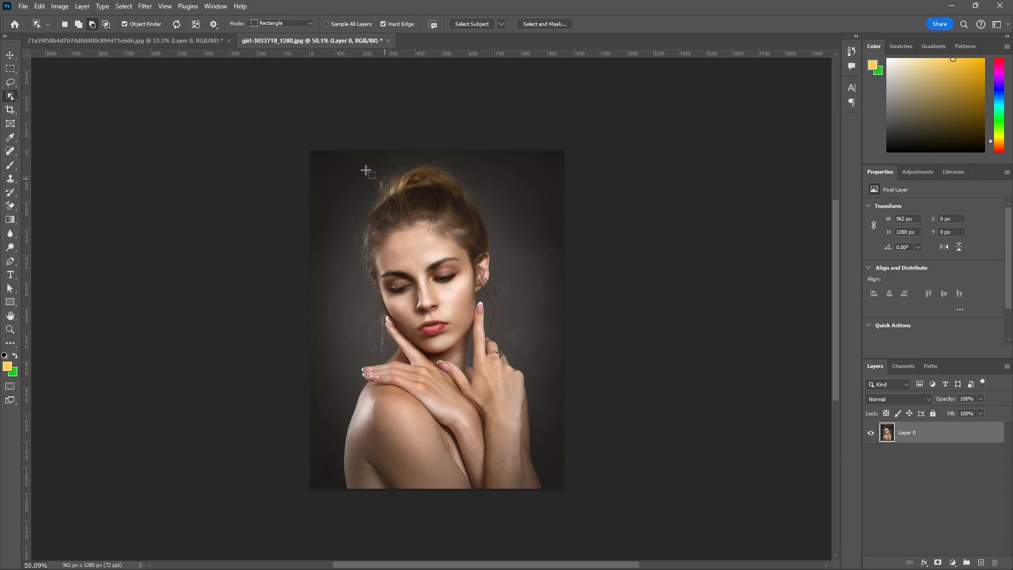
left_click_drag(330, 157, 556, 496)
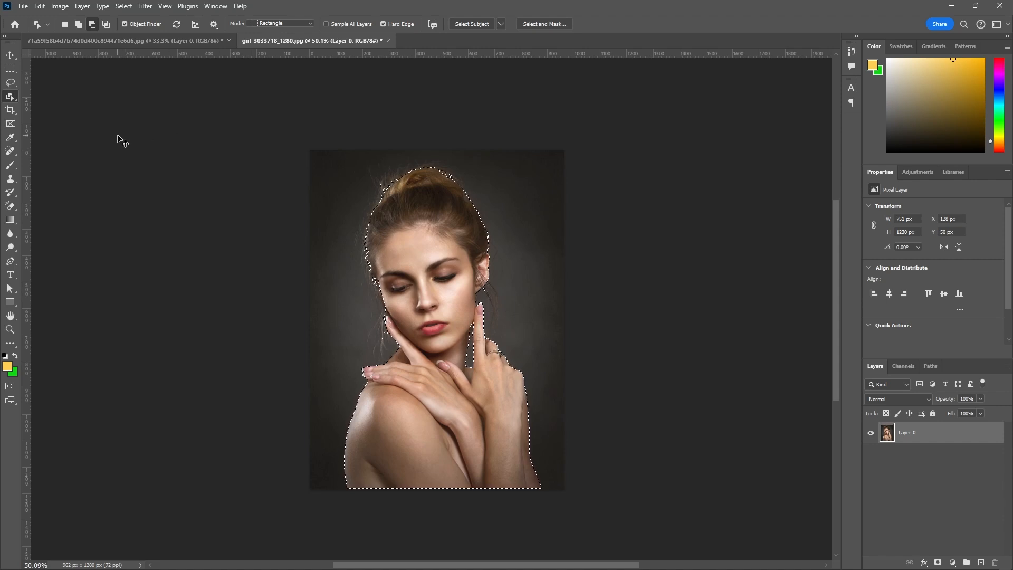
key("ctrl+d")
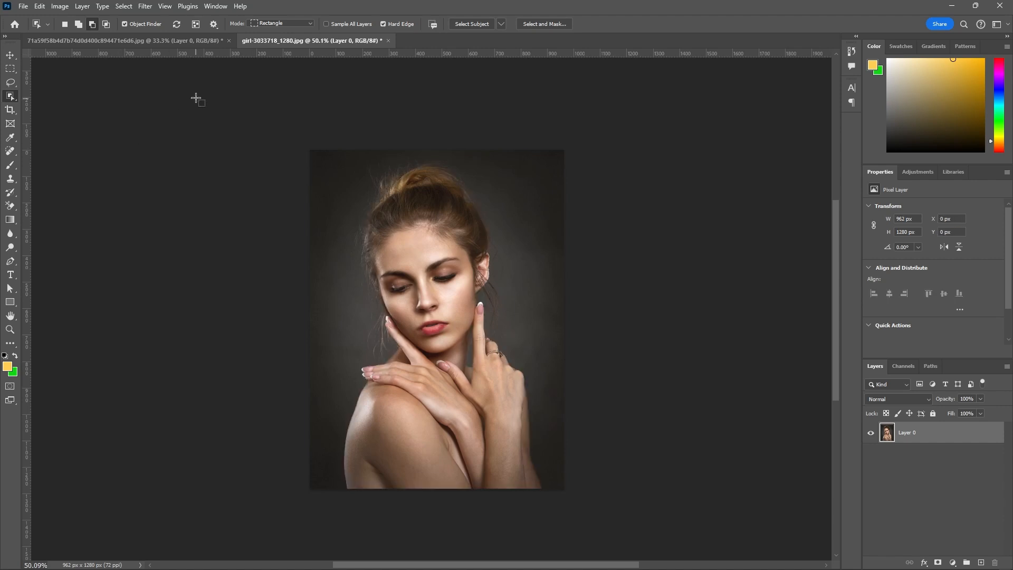
left_click(11, 55)
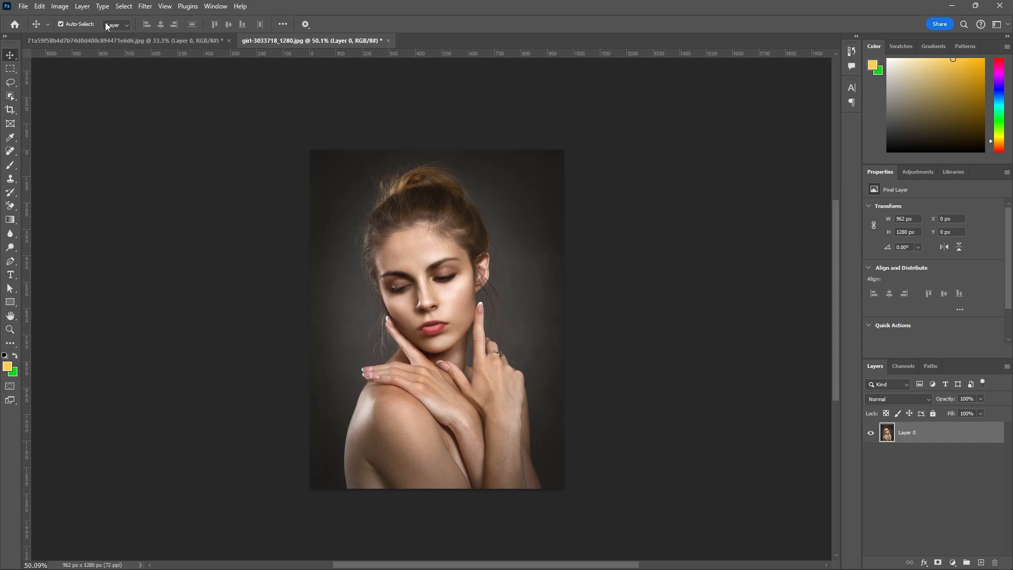
Enter the Select and Mask workspace and select the woman automatically with Select Subject.
left_click(124, 6)
left_click(146, 157)
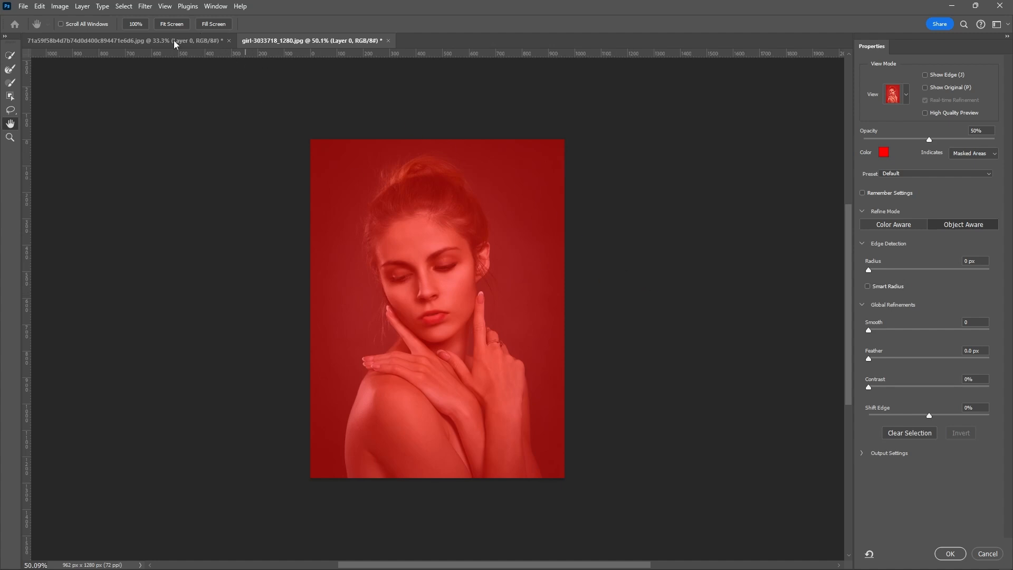
left_click(10, 56)
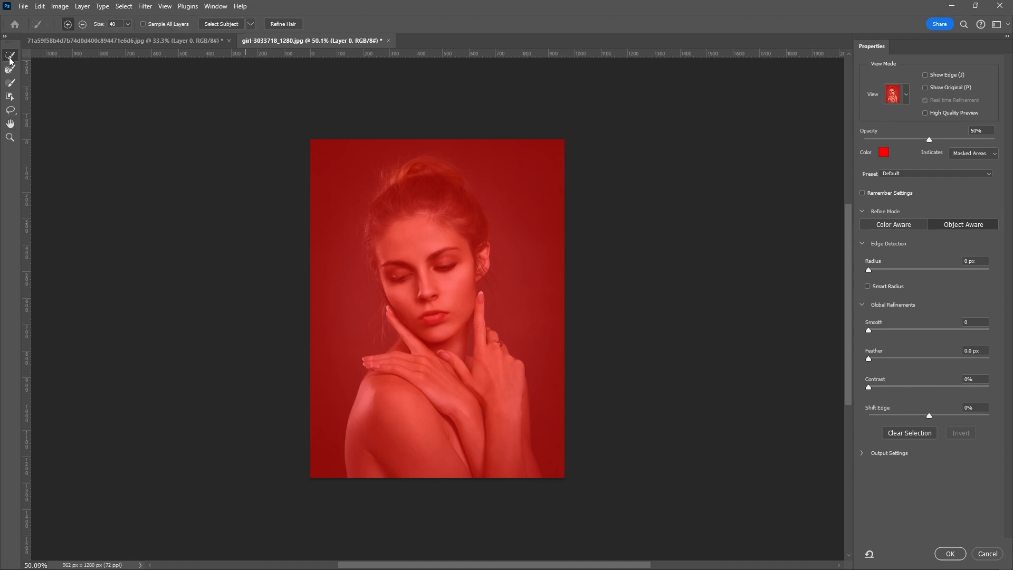
left_click(222, 24)
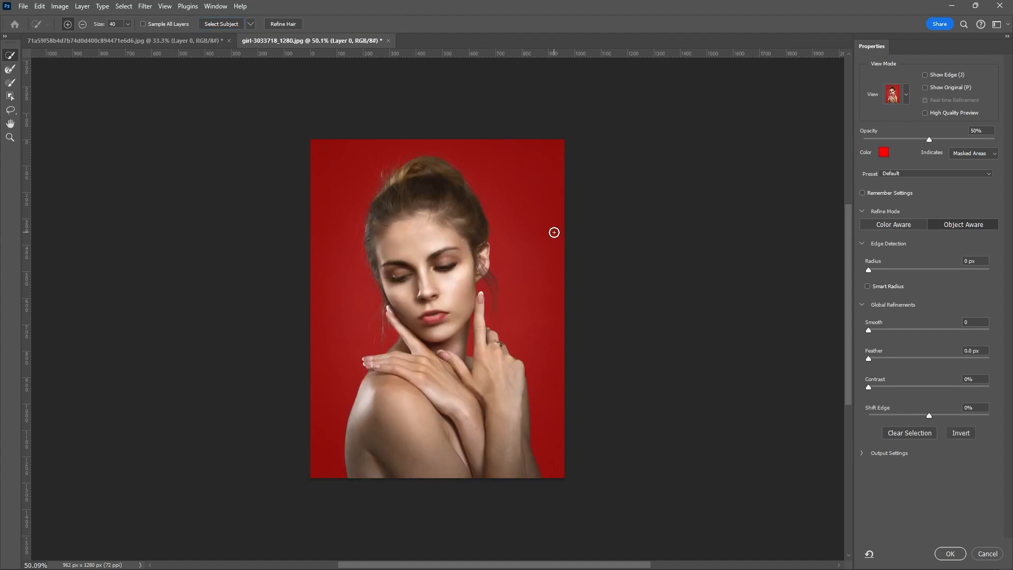
Raise the edge detection radius by a few pixels to refine the woman's hair edges, and apply the selection.
scroll(478, 193, "up", 3)
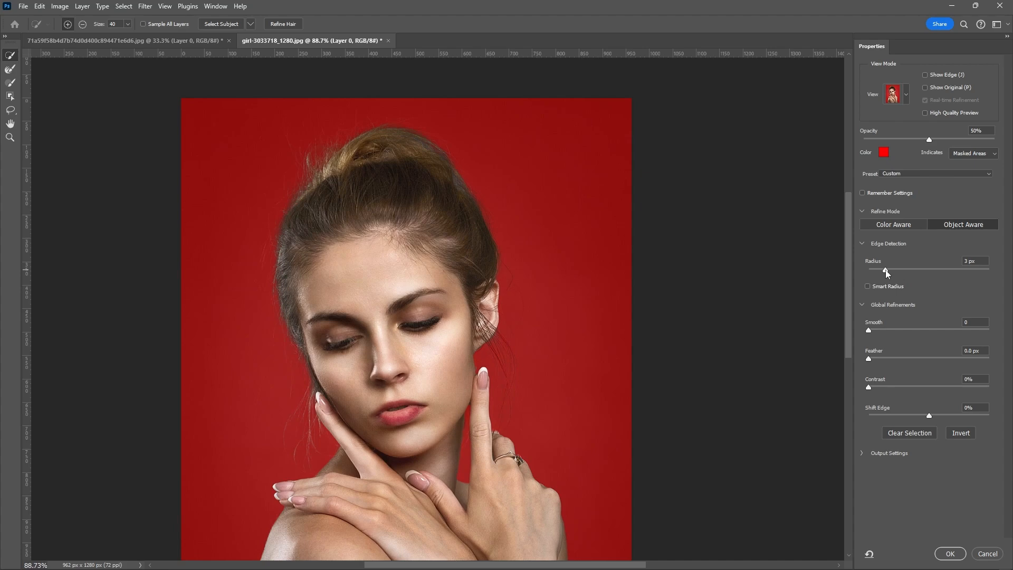
mouse_move(868, 270)
left_mouse_down()
mouse_move(924, 272)
mouse_move(884, 273)
left_mouse_up()
mouse_move(819, 272)
left_mouse_down()
mouse_move(949, 275)
mouse_move(829, 276)
left_mouse_up()
left_click_drag(914, 276, 889, 273)
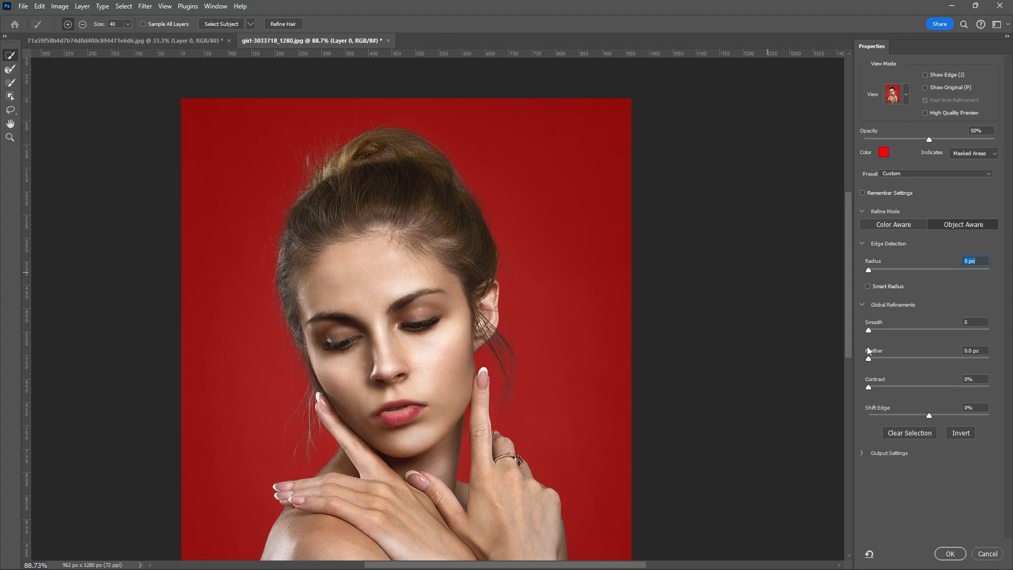
left_click(949, 554)
Invert the selection, delete the dark background around the woman and deselect.
scroll(584, 244, "down", 1)
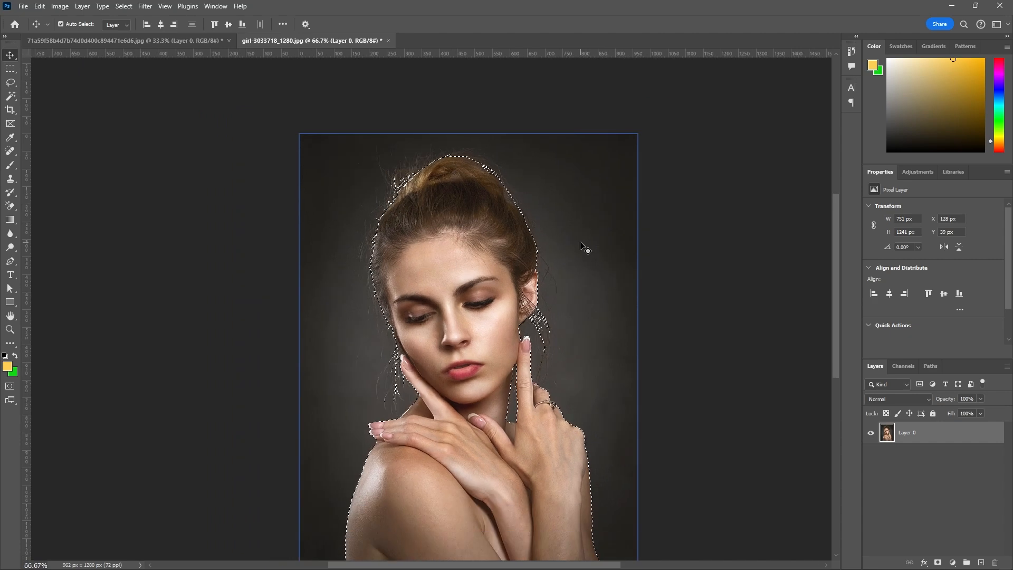
scroll(583, 245, "down", 1)
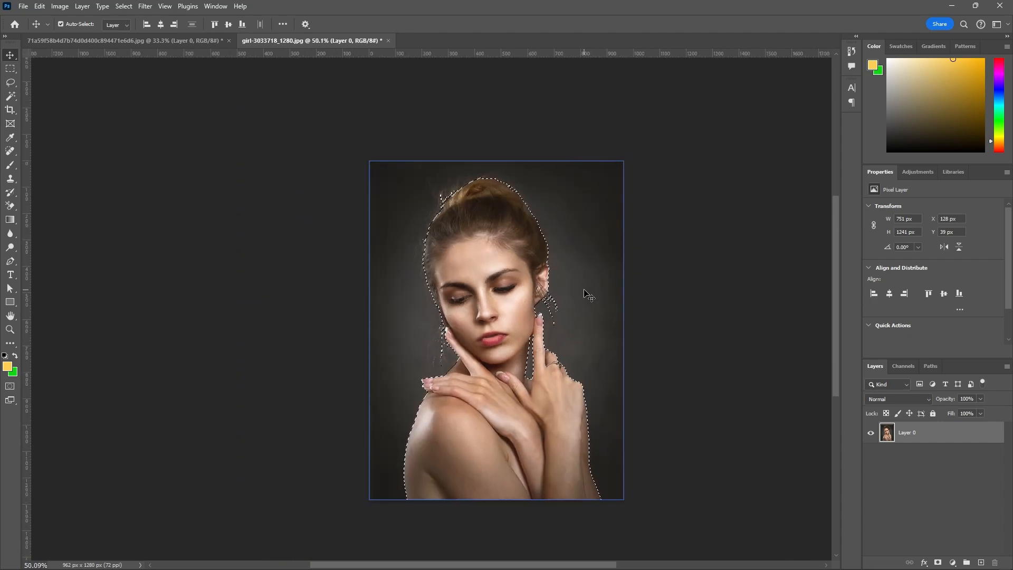
left_click(9, 69)
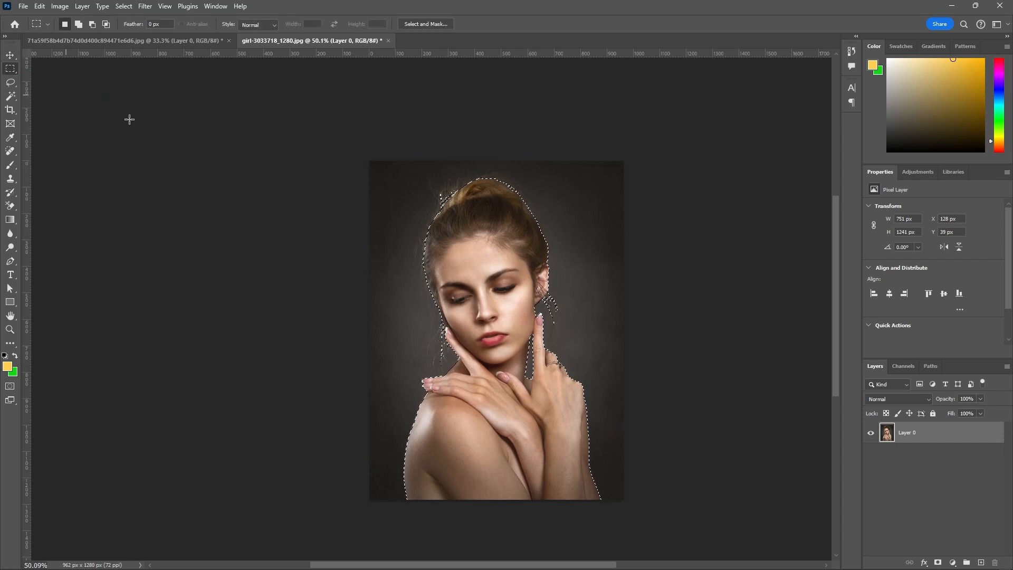
right_click(439, 215)
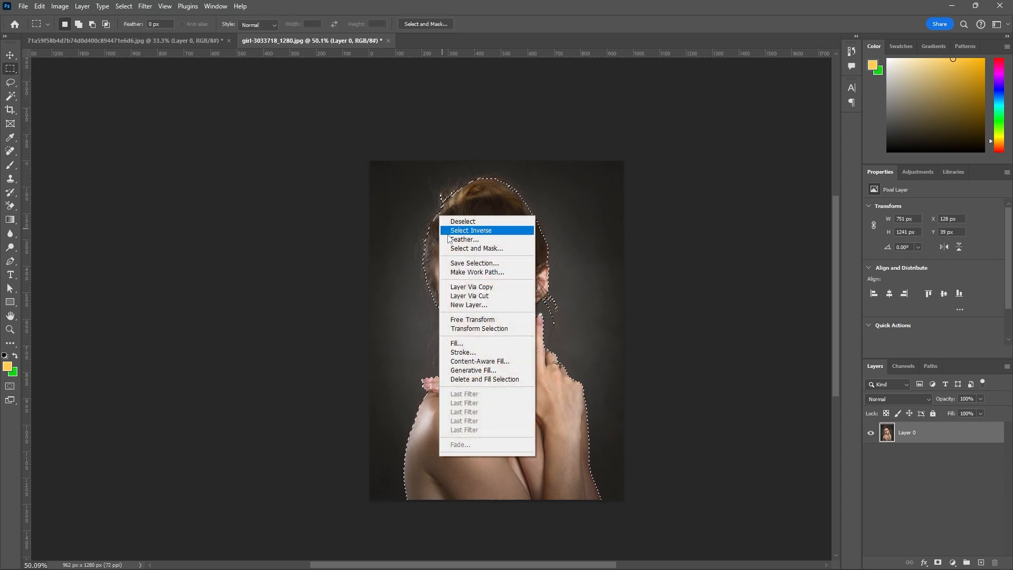
left_click(448, 232)
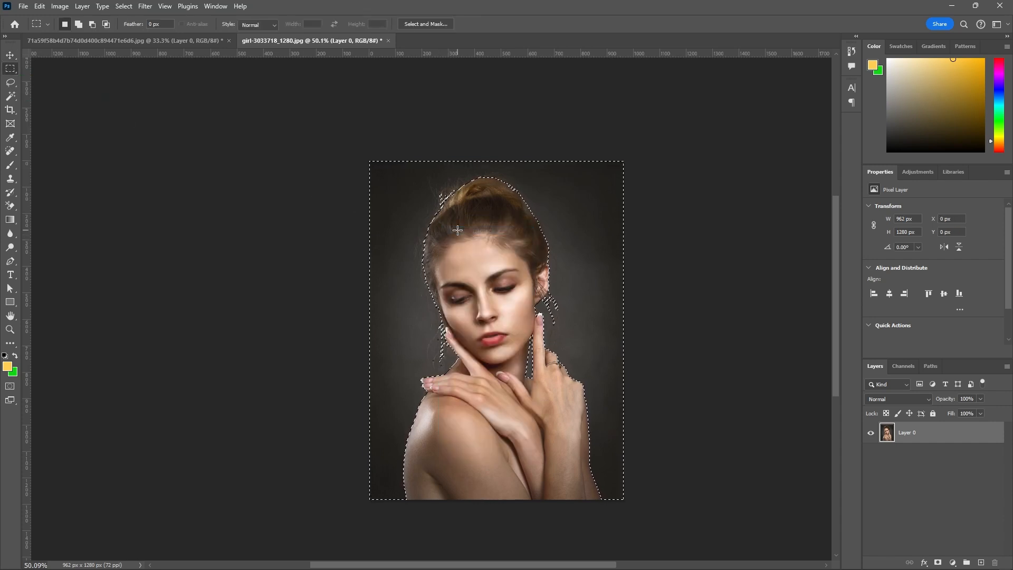
key("Delete")
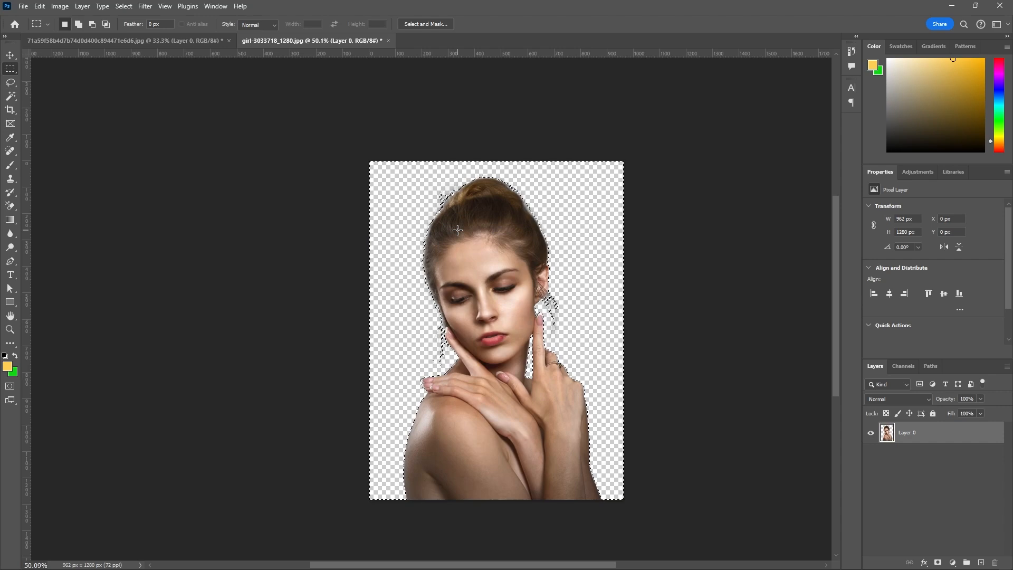
key("ctrl+d")
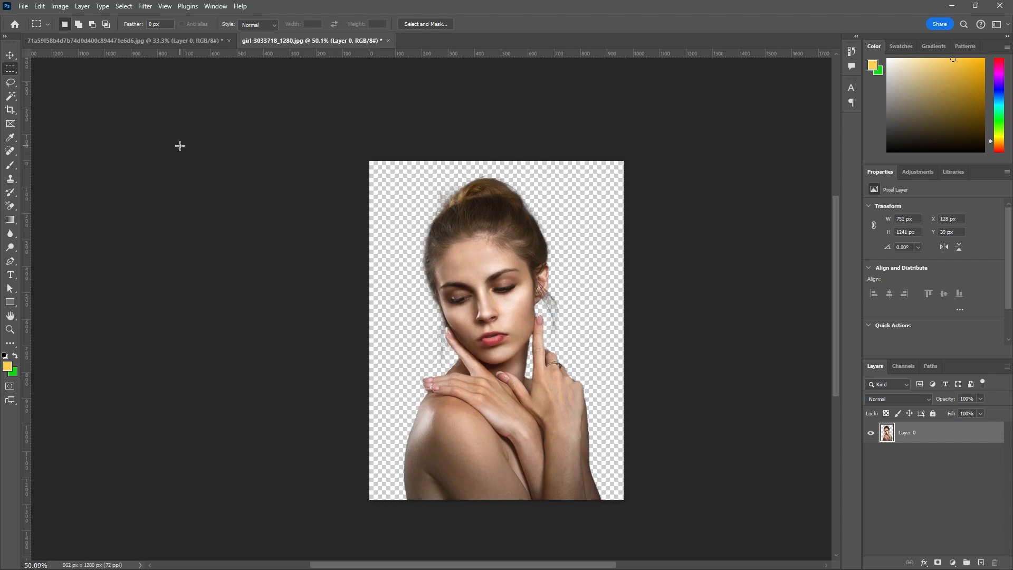
Inspect the edges of the cut-out woman and duplicate her layer.
left_click(10, 55)
scroll(421, 478, "up", 4)
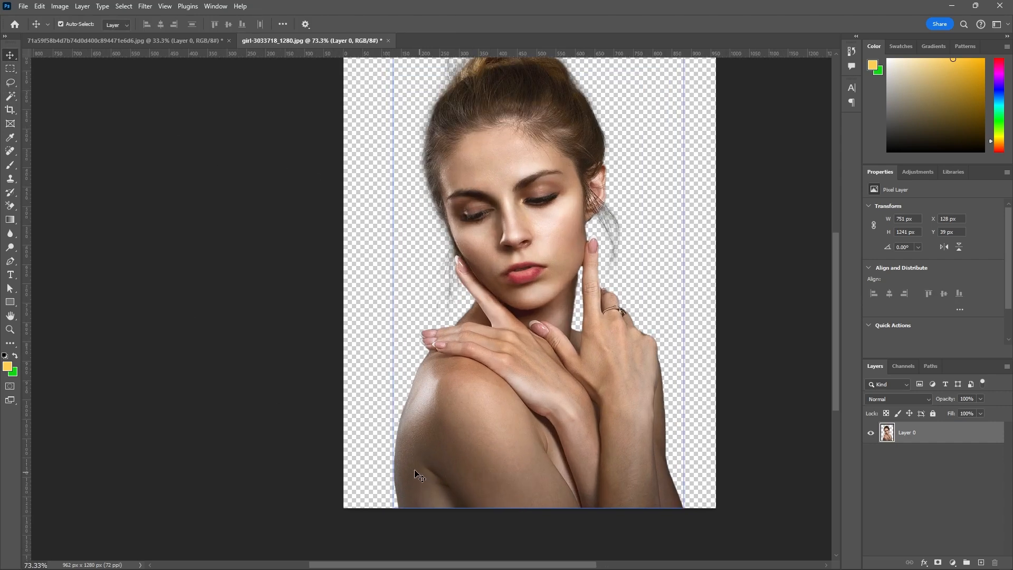
scroll(431, 343, "down", 7)
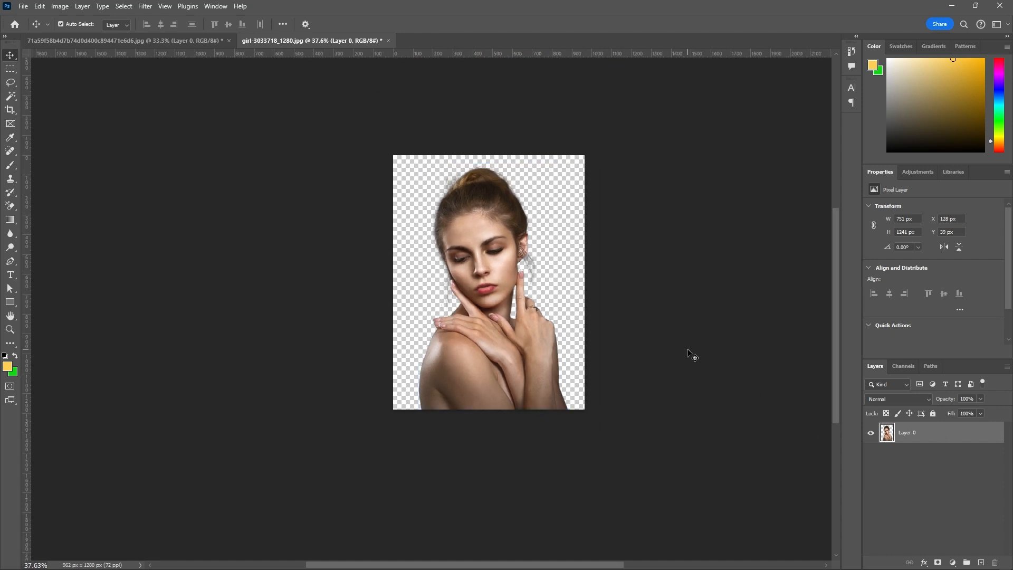
key("ctrl+j")
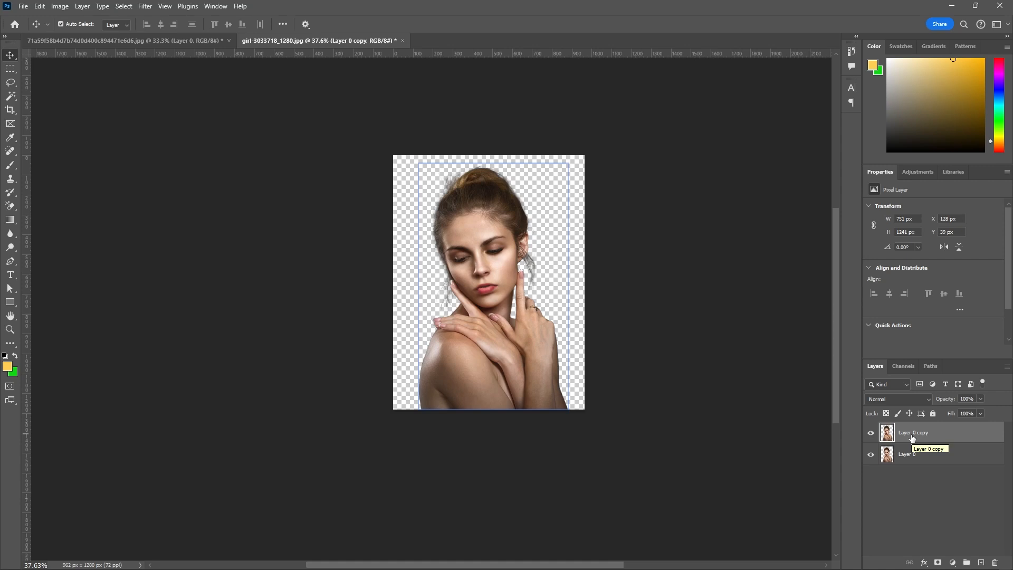
Try to bring the flower image into the portrait document with the duplicate layer hidden, and show that layer again.
left_click(871, 436)
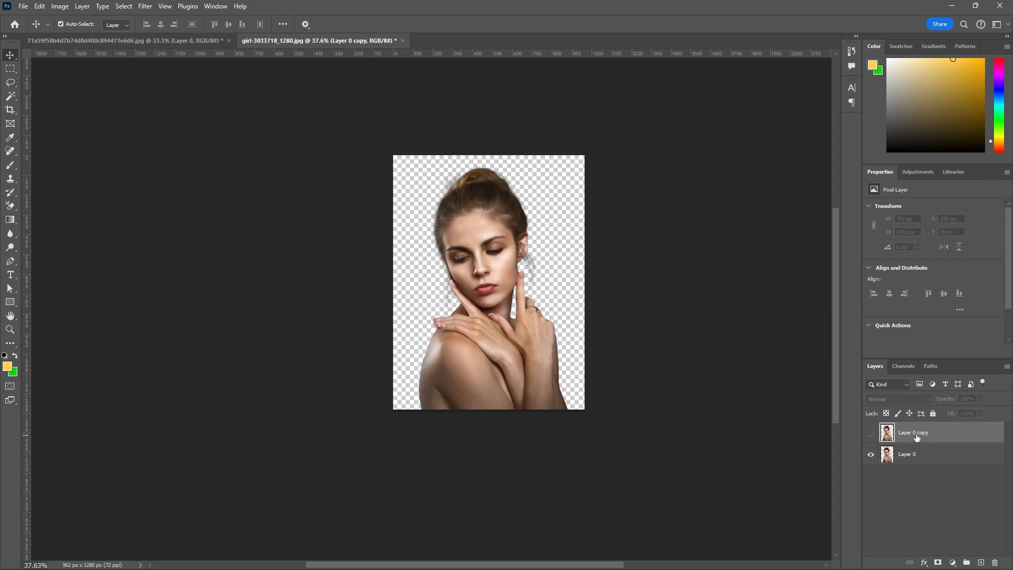
left_click(190, 41)
left_click_drag(617, 348, 359, 45)
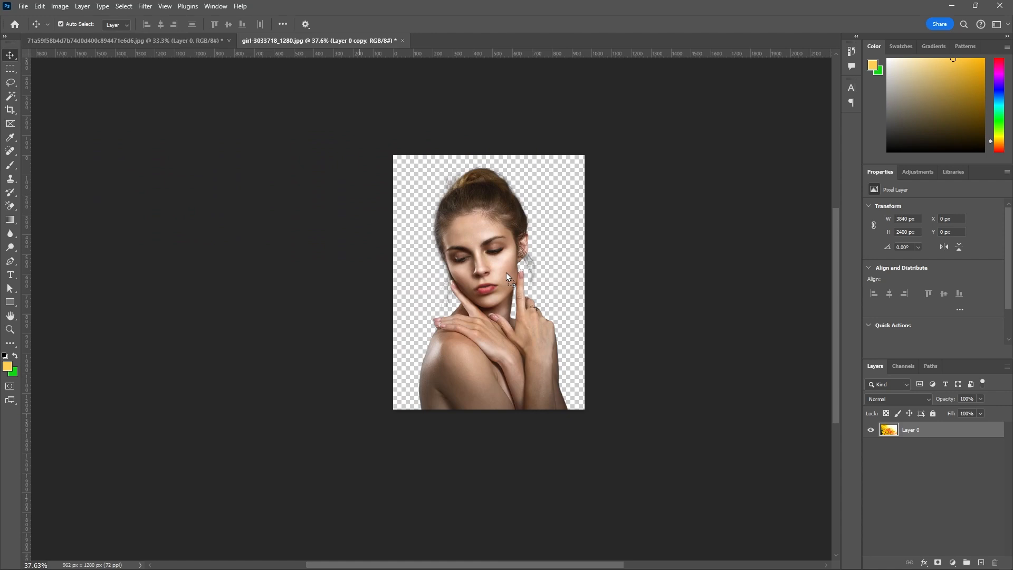
left_click_drag(214, 42, 213, 42)
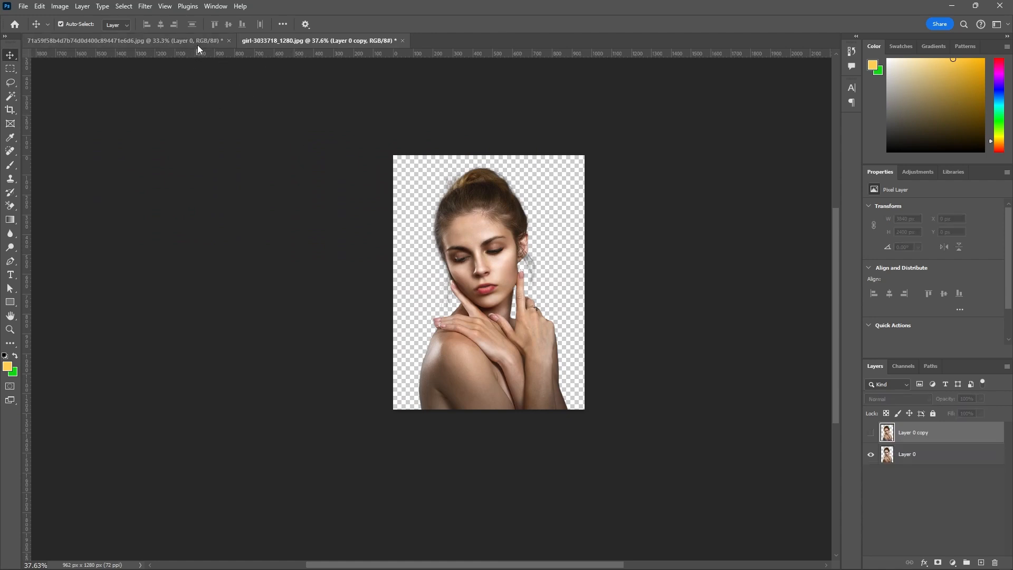
left_click(198, 44)
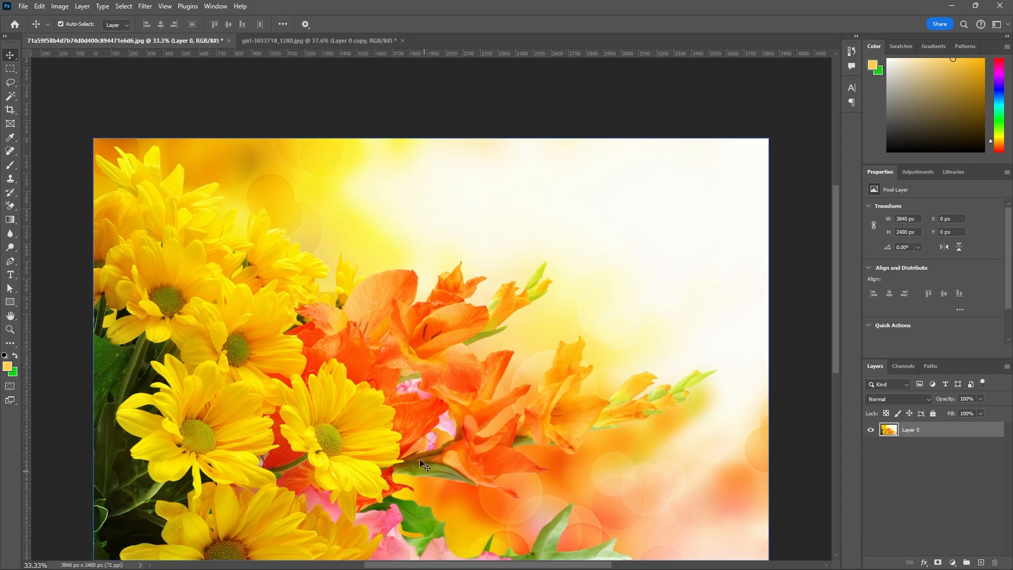
left_click(351, 40)
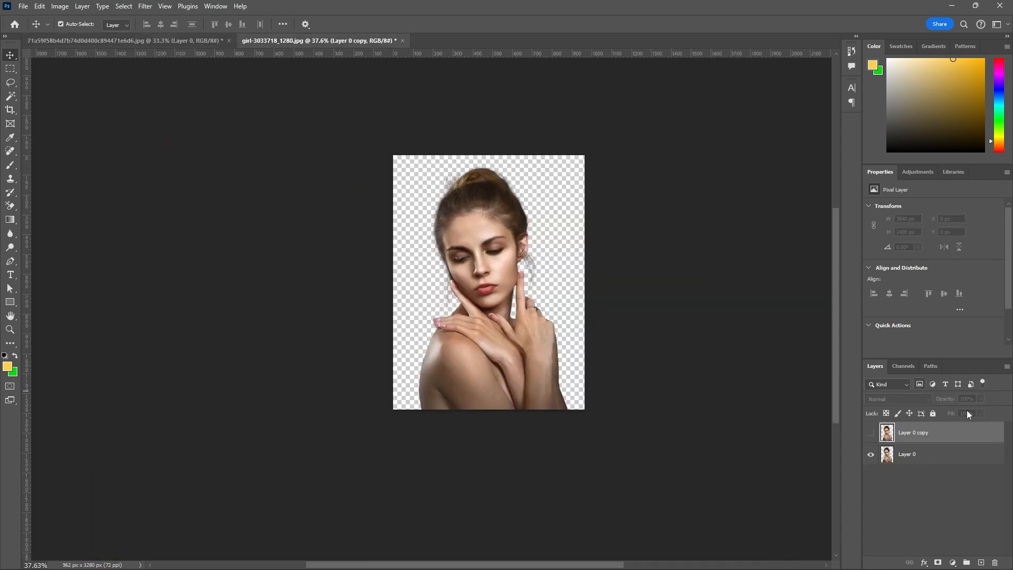
left_click(870, 432)
Select both cut-out layers of the woman and move them into the flower image, over the blossoms near its centre.
left_click(963, 459)
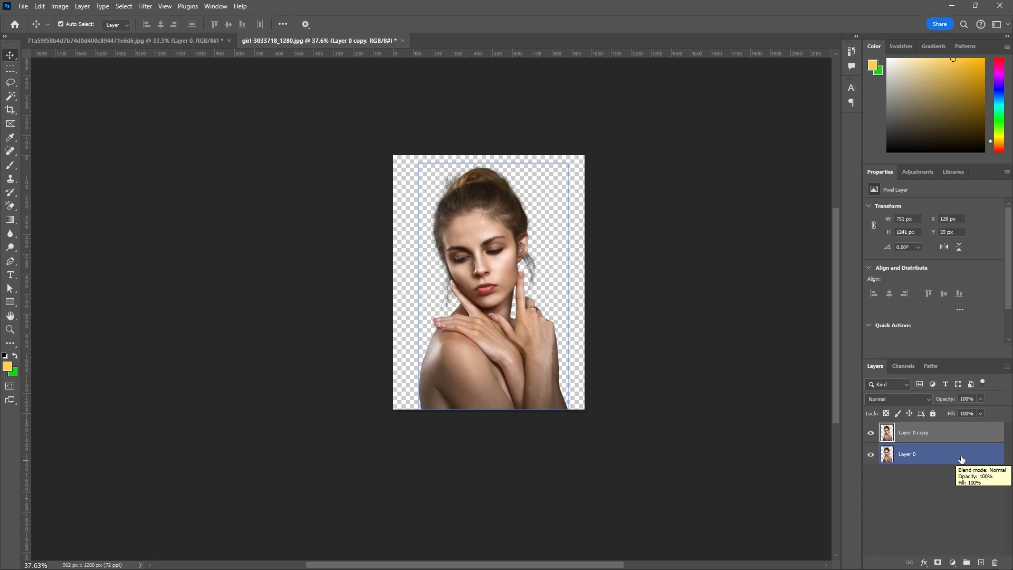
left_click(944, 458, "shift")
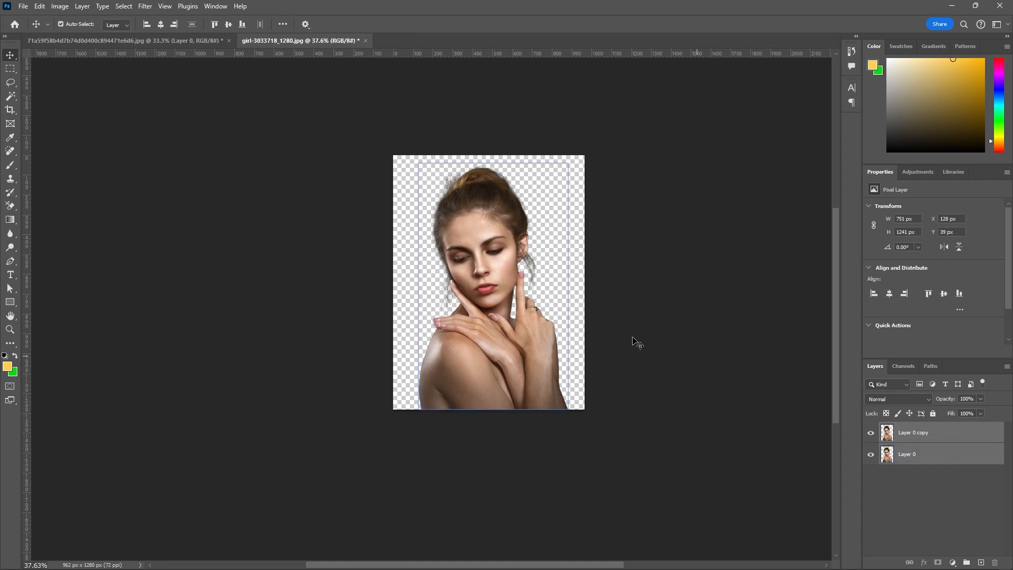
left_click_drag(498, 235, 379, 332)
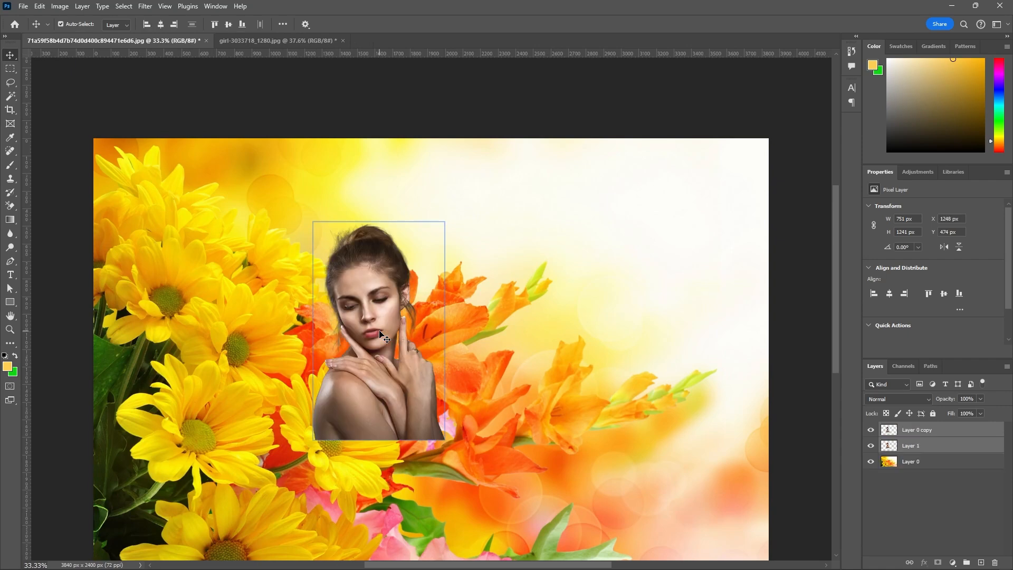
Close the portrait document girl-3033718_1280.jpg without saving its changes.
left_click(290, 40)
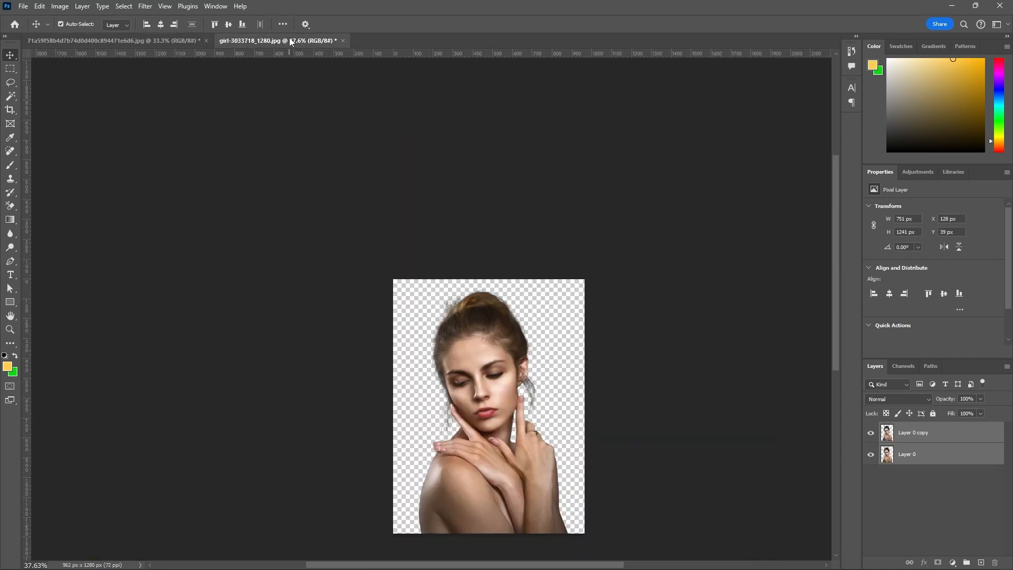
left_click(342, 41)
left_click(503, 215)
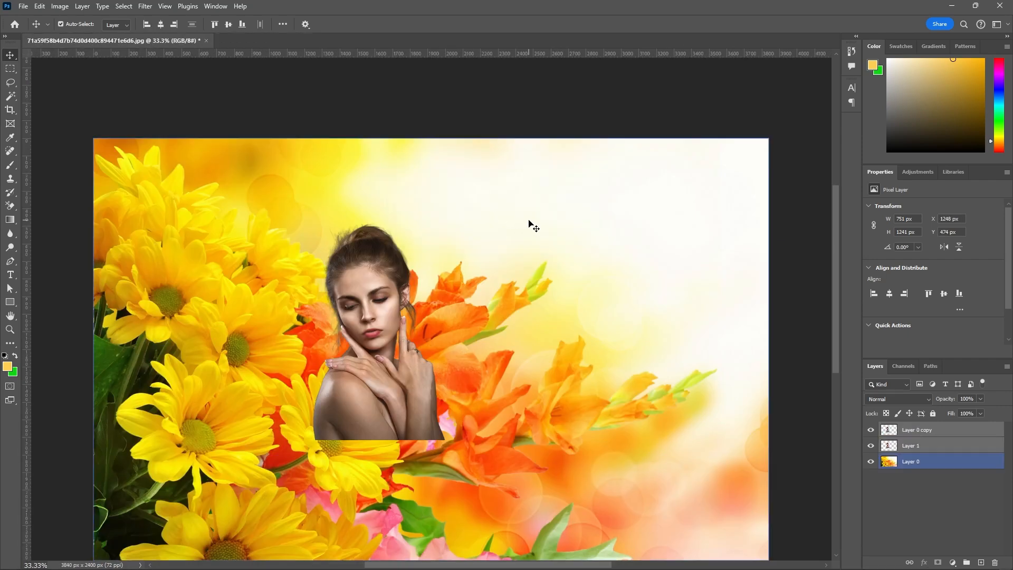
Lock the flower background layer, Layer 0.
scroll(529, 221, "down", 1)
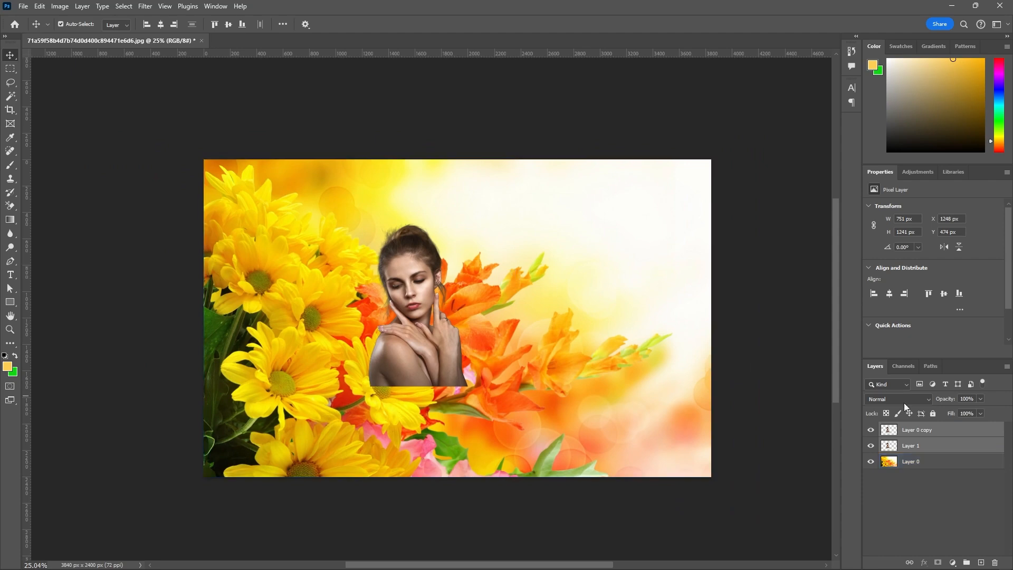
left_click(933, 415)
Scale both cut-out layers of the woman to 195.61% and place them slightly left of the image centre, at X 779 px, Y -27 px.
left_click(934, 430)
left_click(935, 444)
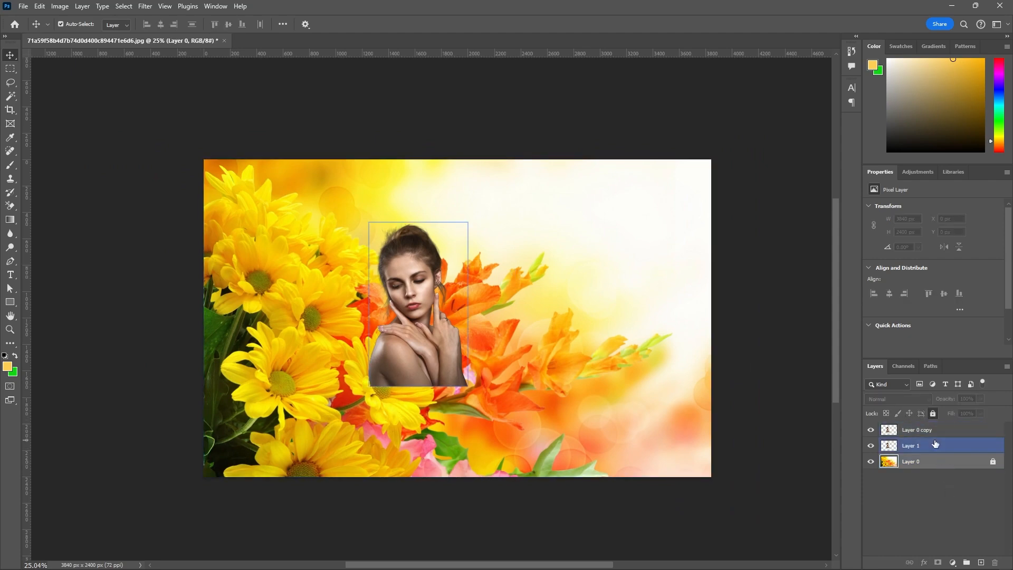
left_click(935, 430, "shift")
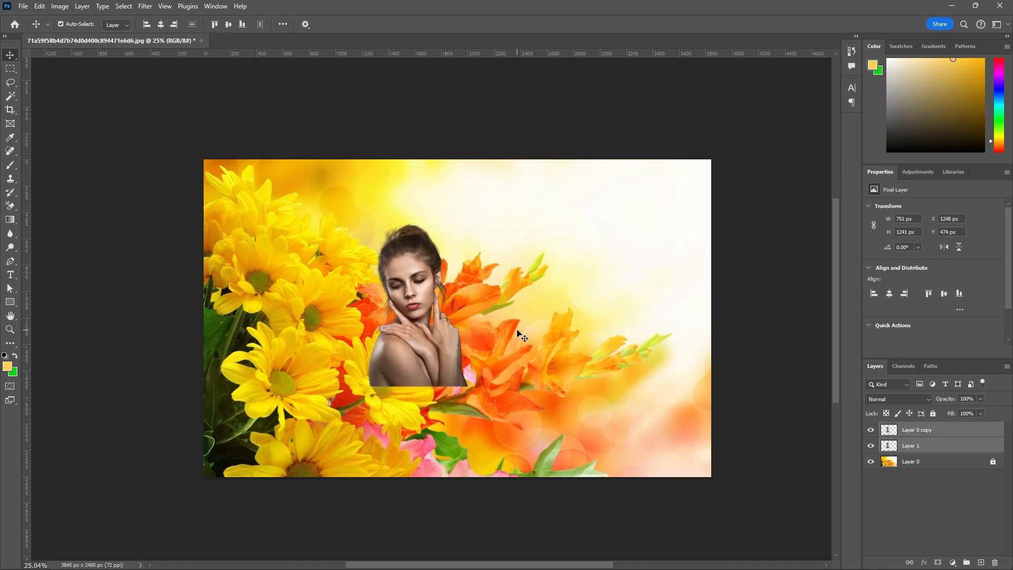
key("ctrl+t")
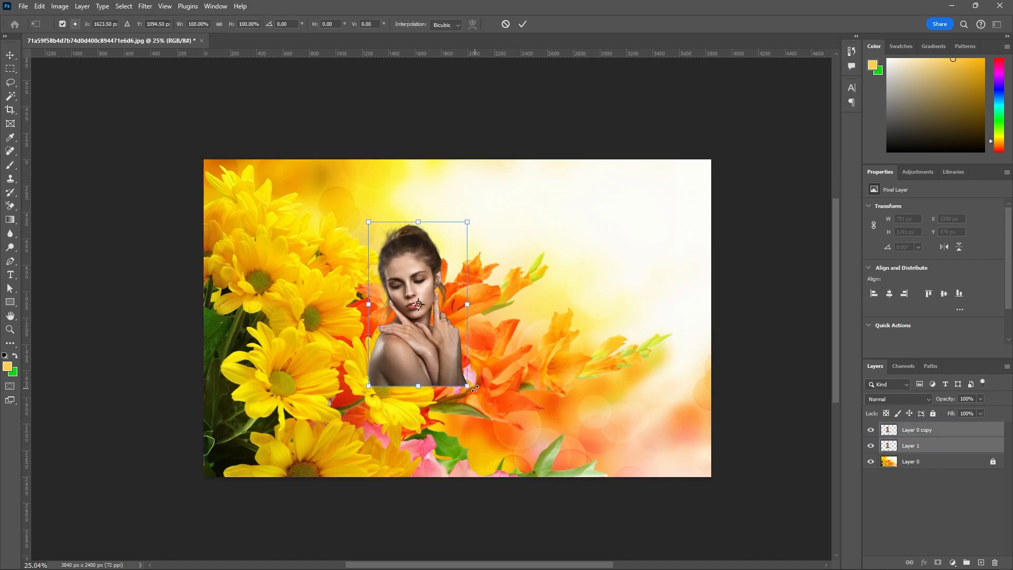
left_click_drag(465, 387, 540, 506)
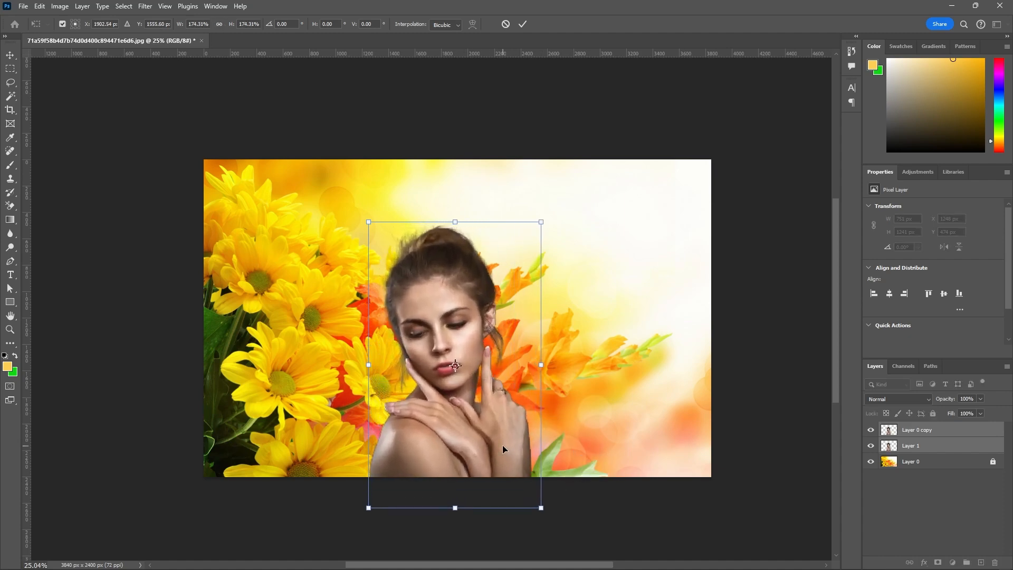
left_click_drag(502, 448, 341, 412)
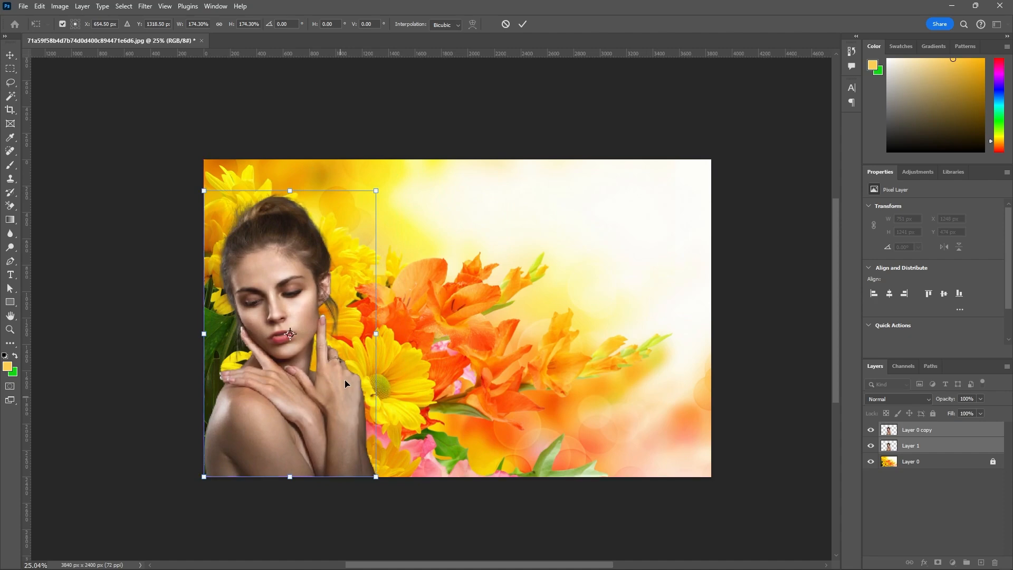
left_click_drag(376, 192, 407, 164)
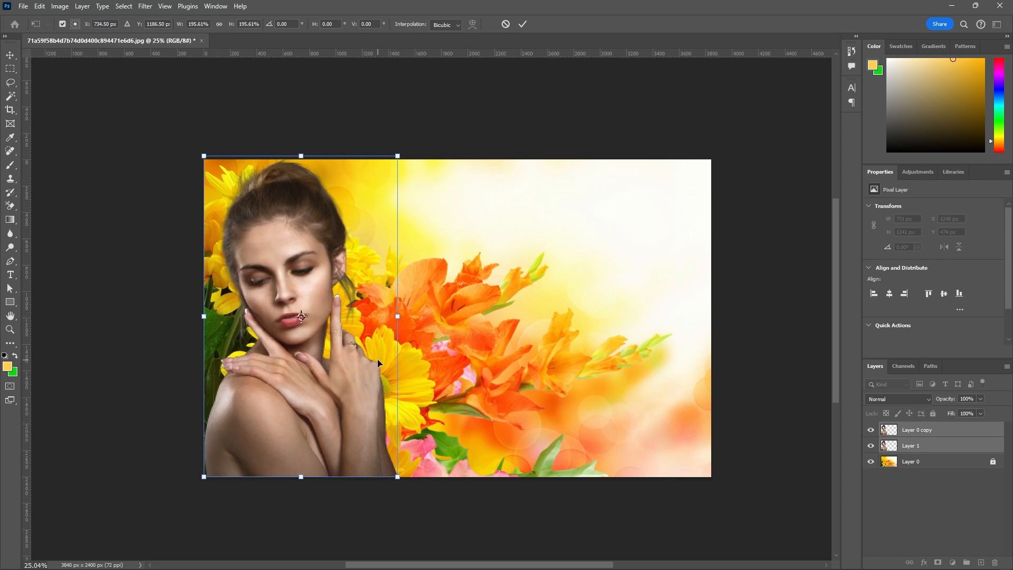
key("Down")
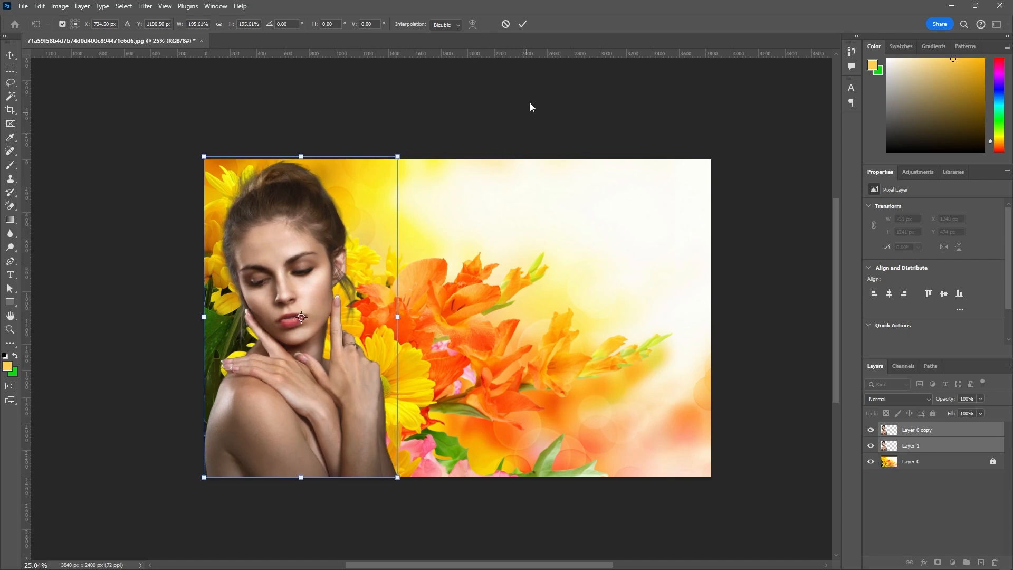
left_click(522, 29)
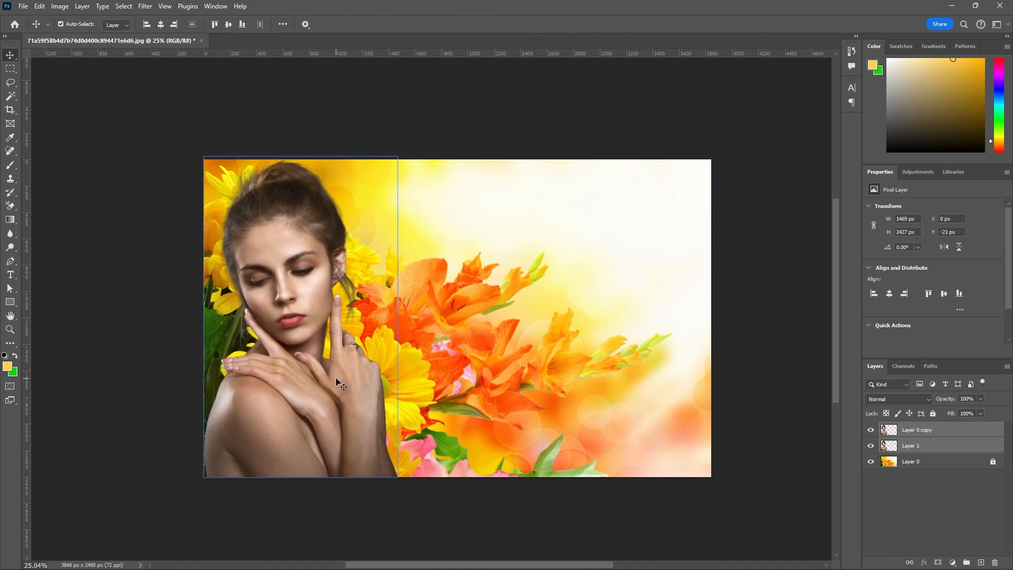
left_click_drag(338, 380, 440, 378)
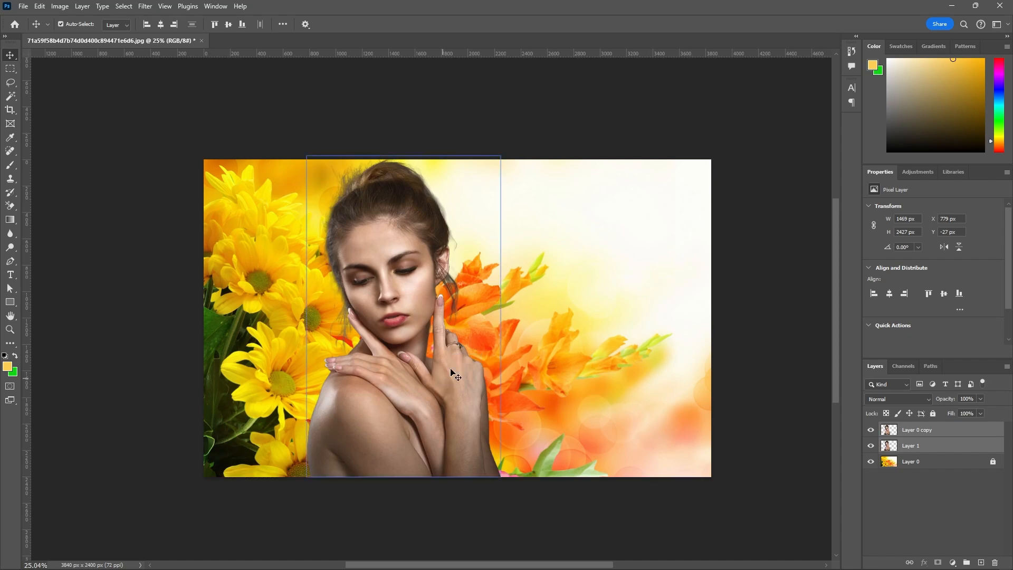
Hide the upper cut-out, Layer 0 copy, and move Layer 1 beneath the flower image Layer 0.
left_click(929, 449)
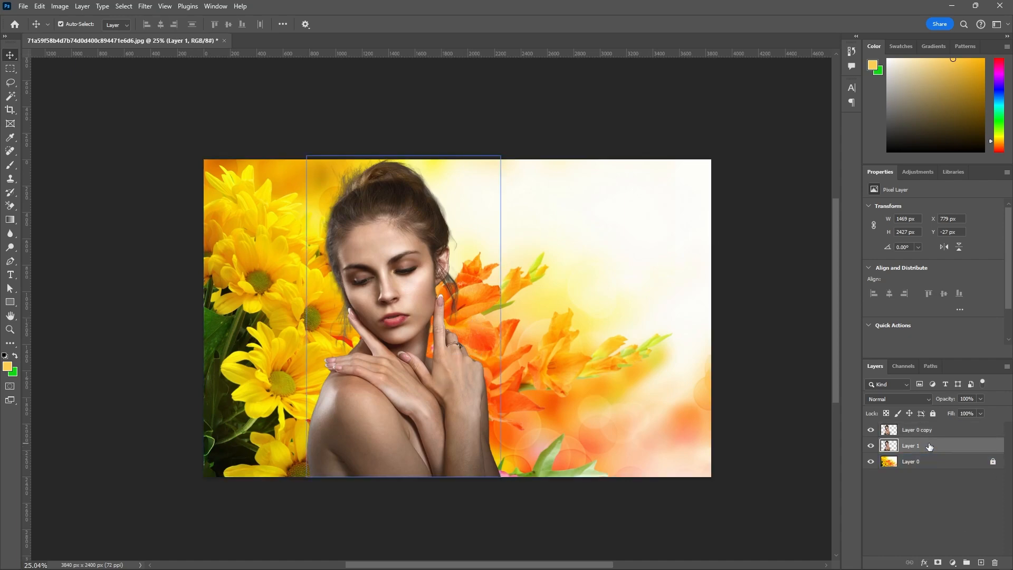
left_click(871, 430)
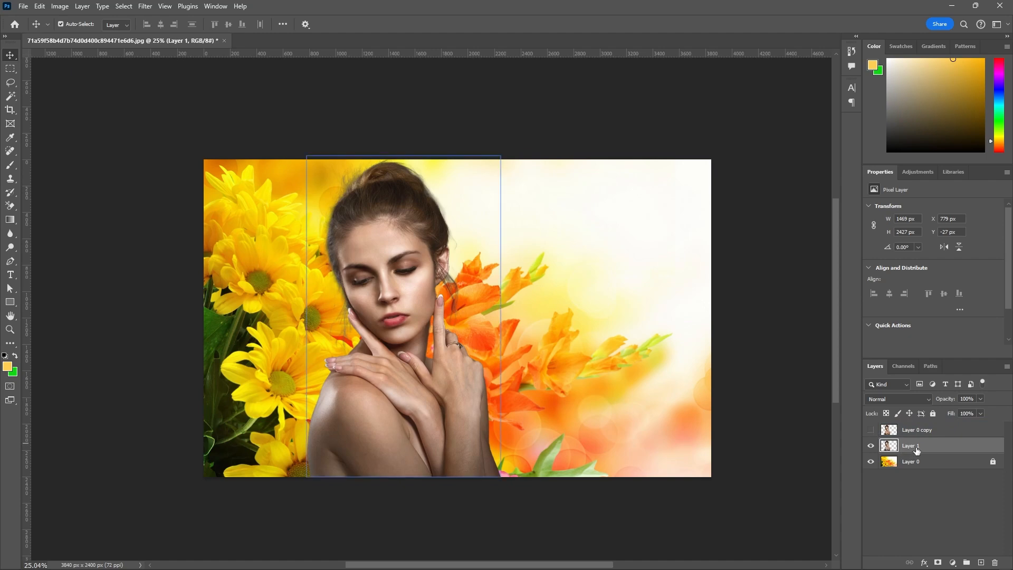
left_click_drag(916, 448, 918, 469)
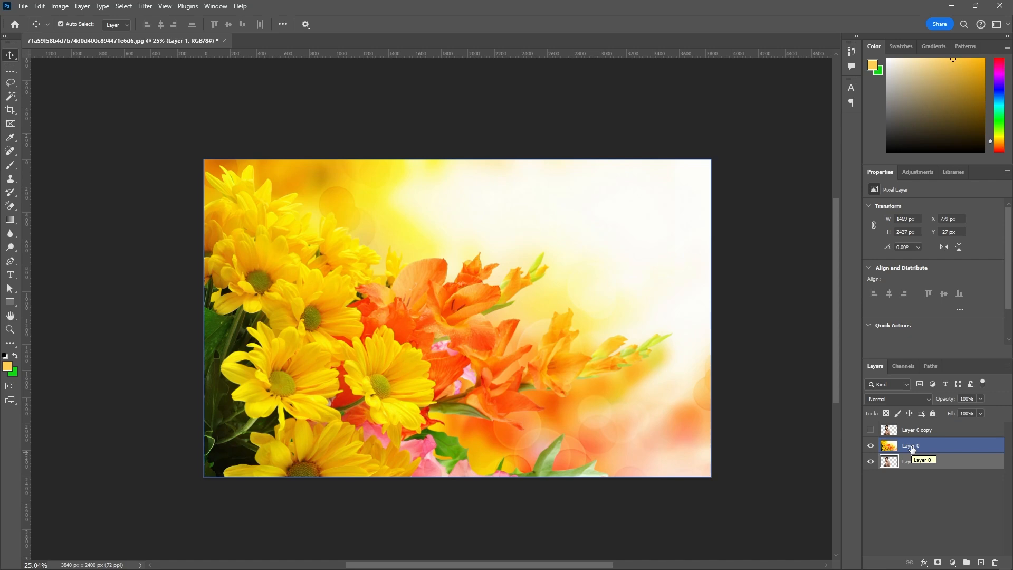
Duplicate the flower image Layer 0 and move the copy below Layer 1, to the base of the layer stack.
key("ctrl+j")
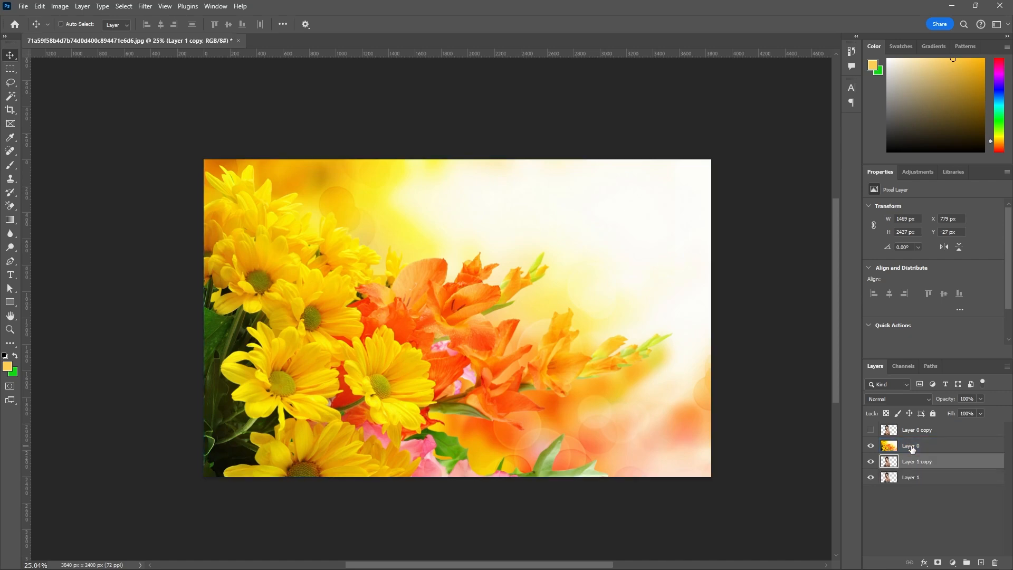
key("ctrl+z")
left_click(911, 448)
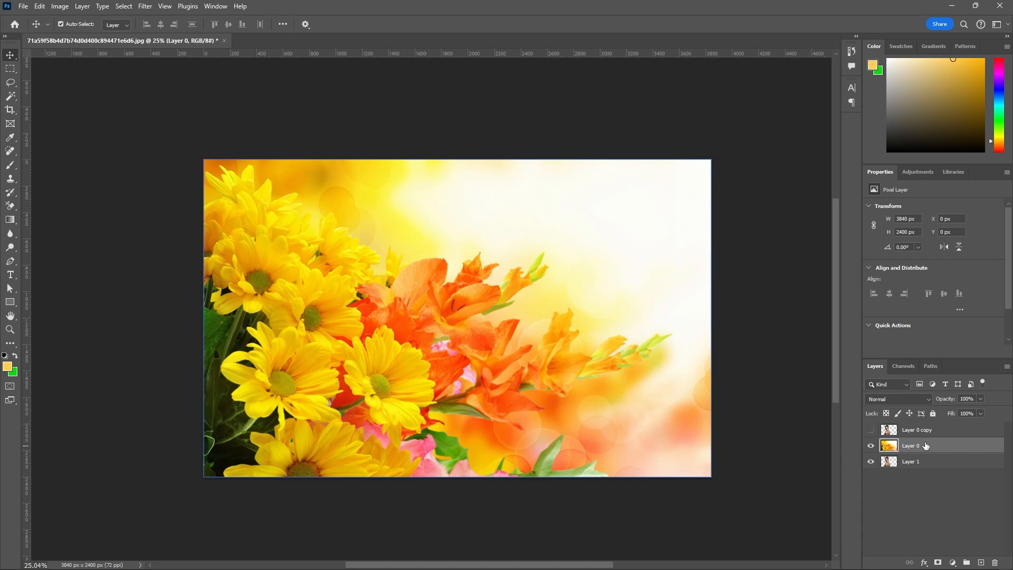
key("ctrl+j")
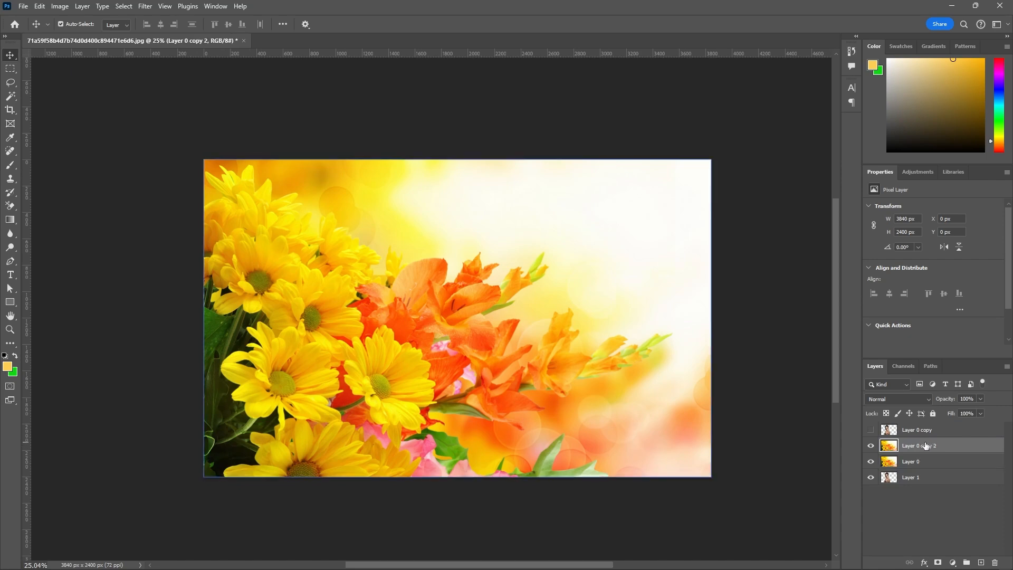
mouse_move(925, 445)
left_mouse_down()
mouse_move(926, 493)
mouse_move(917, 443)
left_mouse_up()
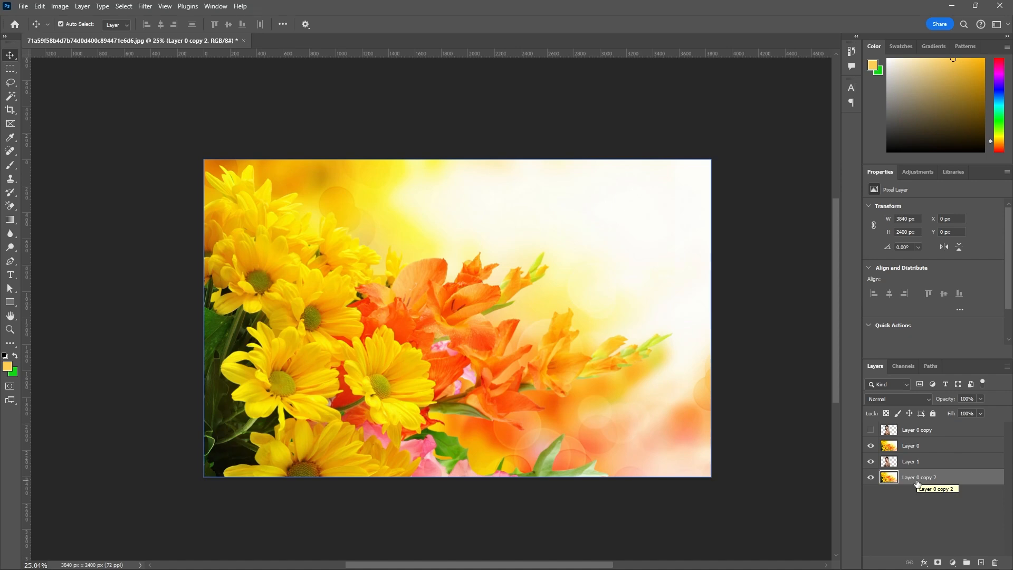
Load the woman's outline from Layer 1 as a selection and add it as a layer mask on flower Layer 0.
left_click(913, 448)
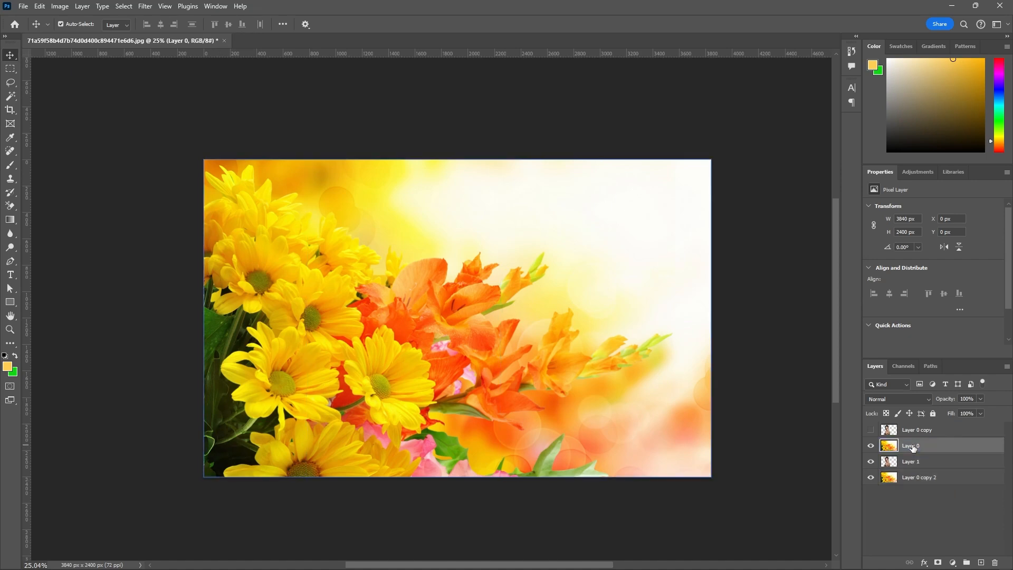
left_click_drag(913, 461, 913, 467)
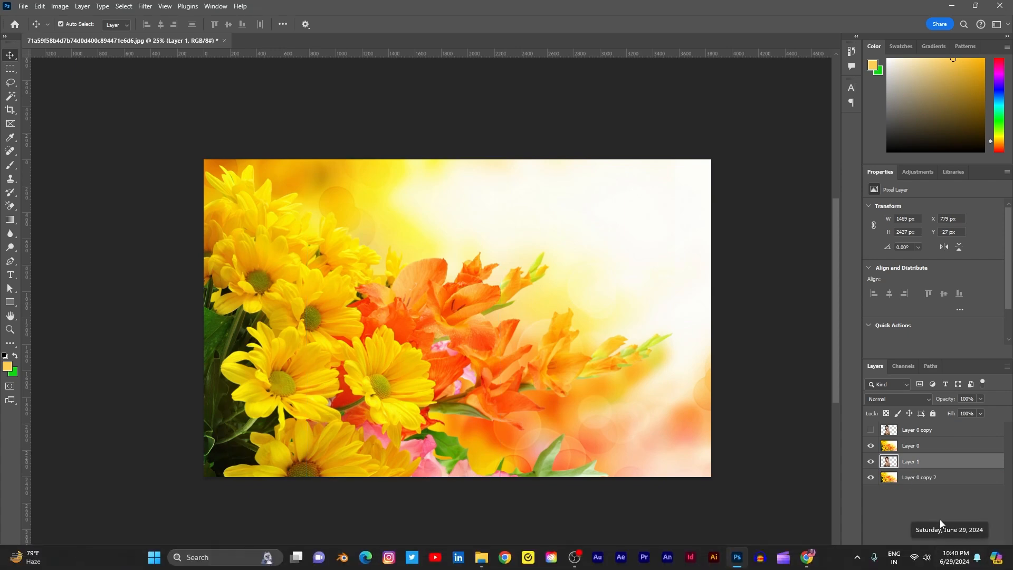
left_click(890, 462, "ctrl")
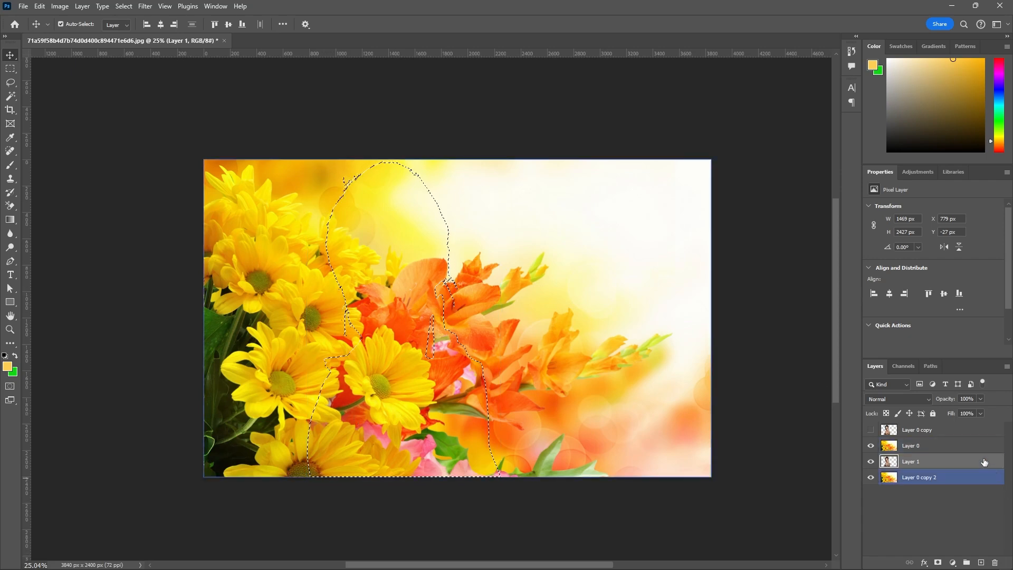
left_click(918, 446)
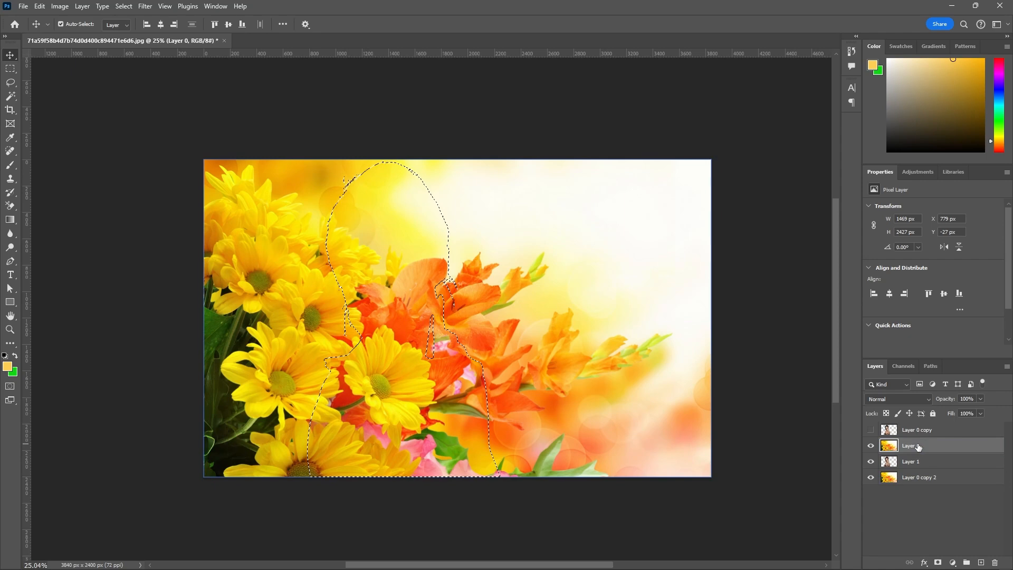
left_click(937, 564)
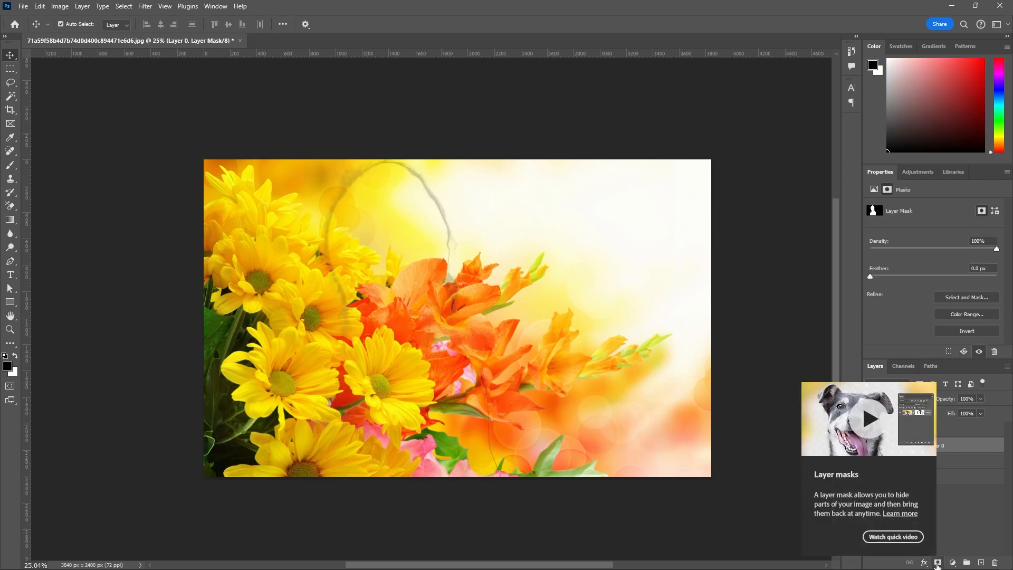
left_click(976, 514)
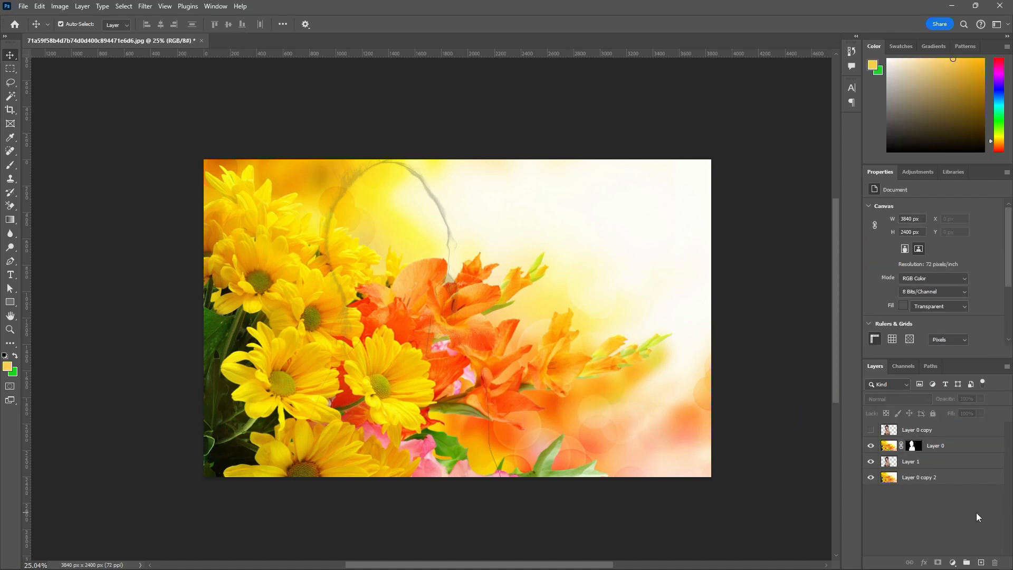
Show Layer 0 copy again and set its blending mode to Multiply.
left_click(944, 477)
left_click(931, 448)
left_click(871, 430)
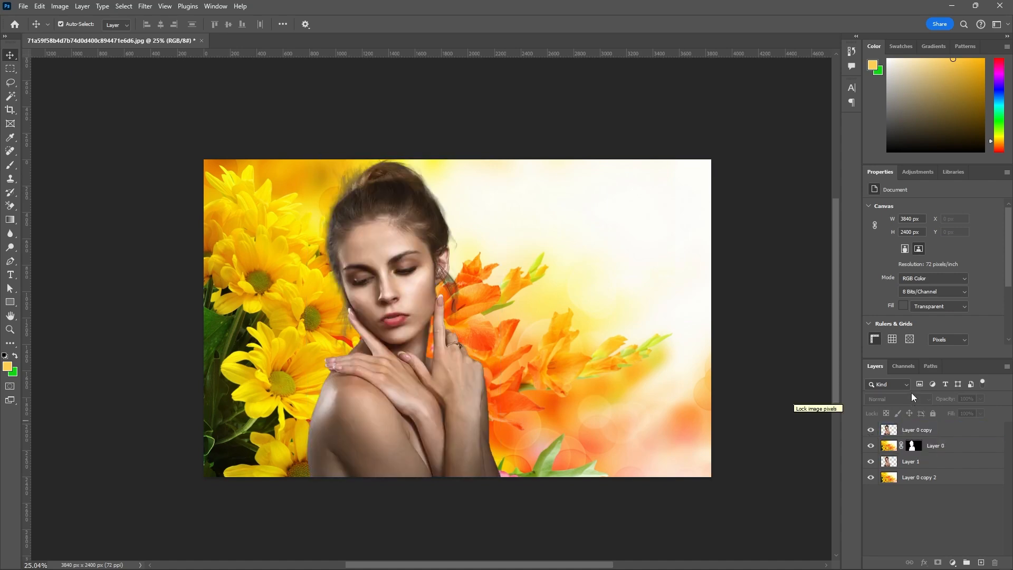
left_click(921, 433)
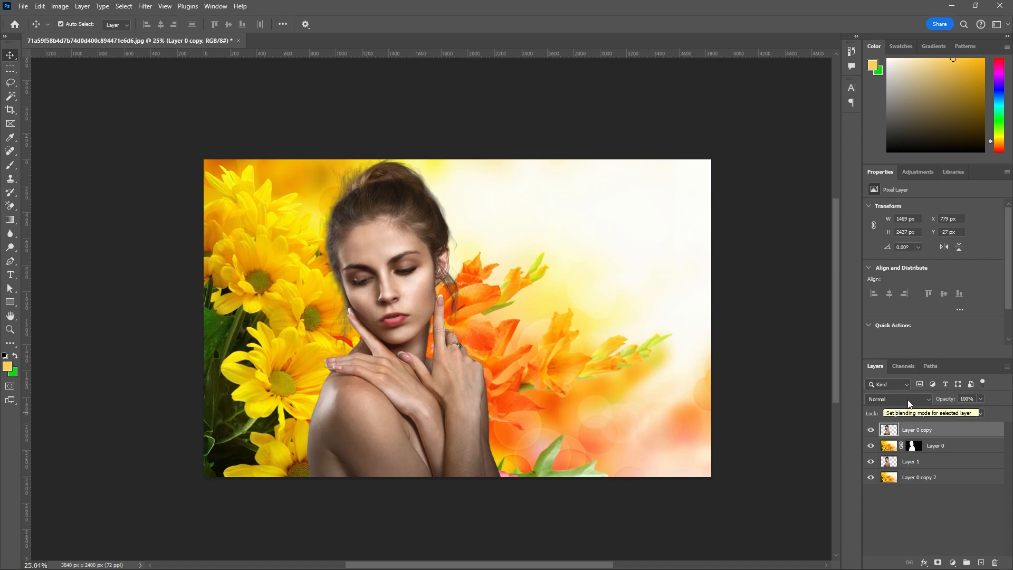
left_click(925, 404)
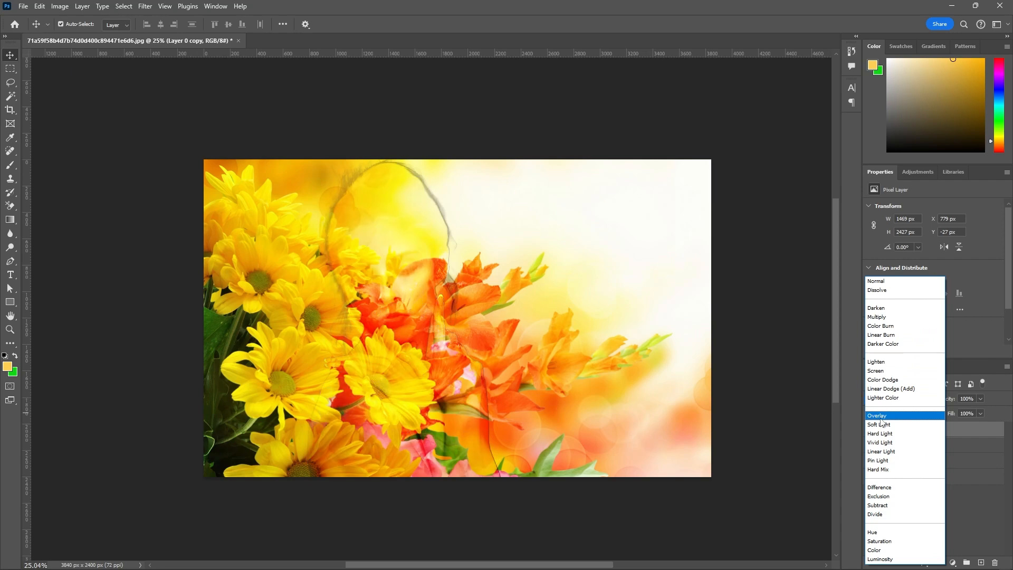
left_click(887, 317)
left_click(930, 497)
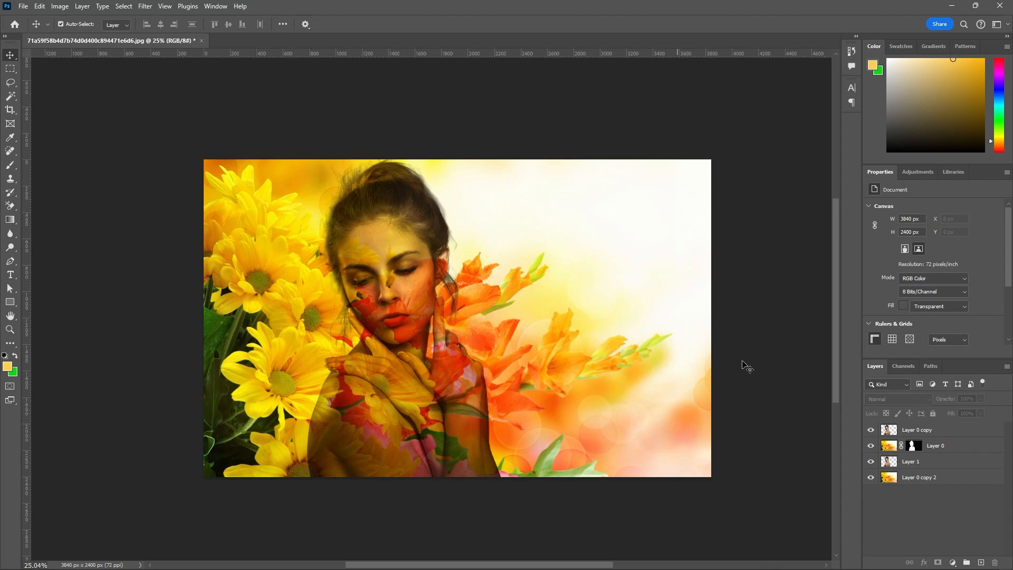
Hide the lowest flower background, Layer 0 copy 2, leaving the woman's layers shown.
left_click(645, 349)
left_click(924, 463)
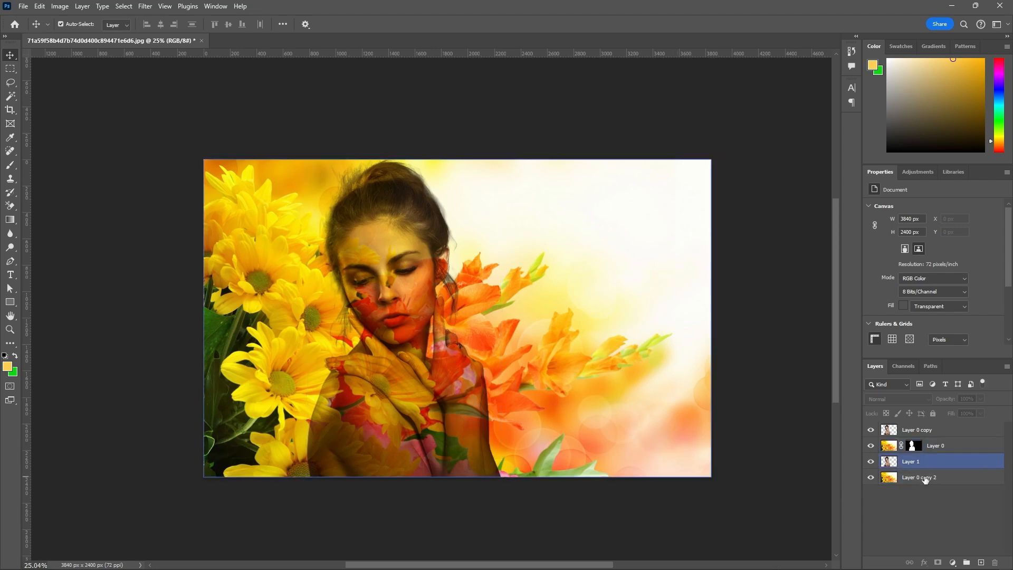
left_click(924, 479)
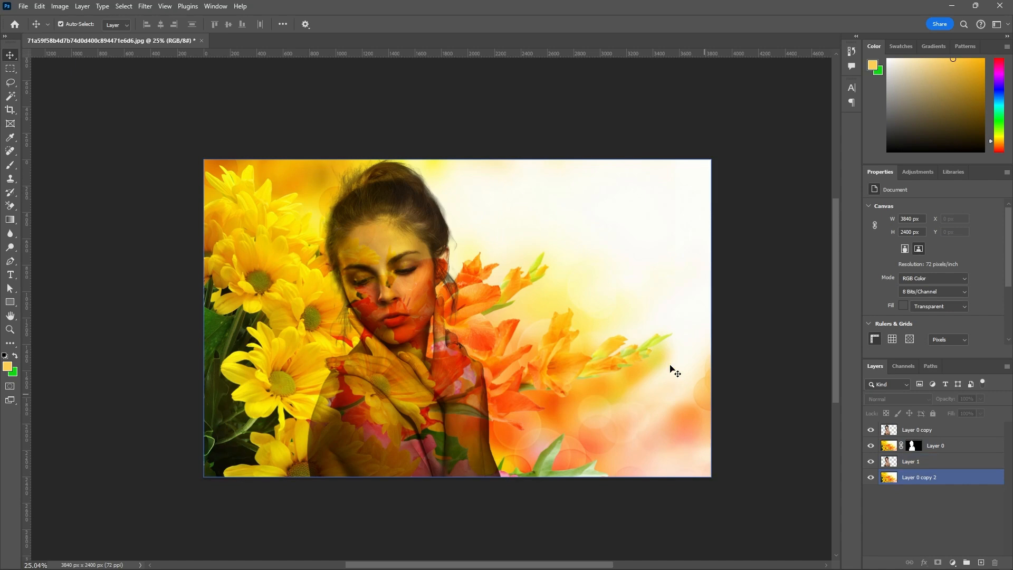
left_click(870, 494)
left_click(871, 480)
left_click(870, 477)
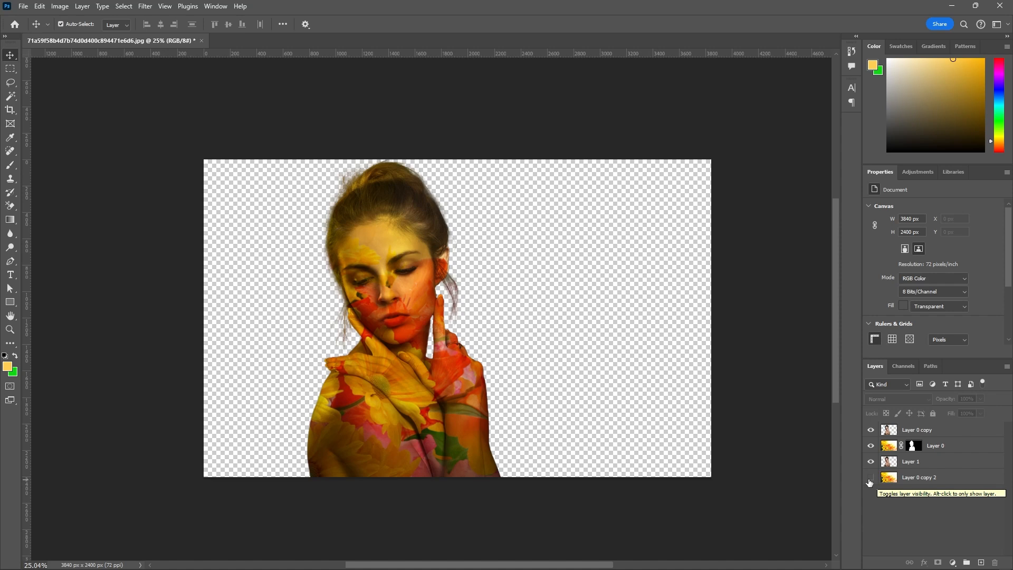
Examine the flower-textured woman up close and compare the composite with and without the lowest flower background layer.
scroll(477, 360, "up", 1)
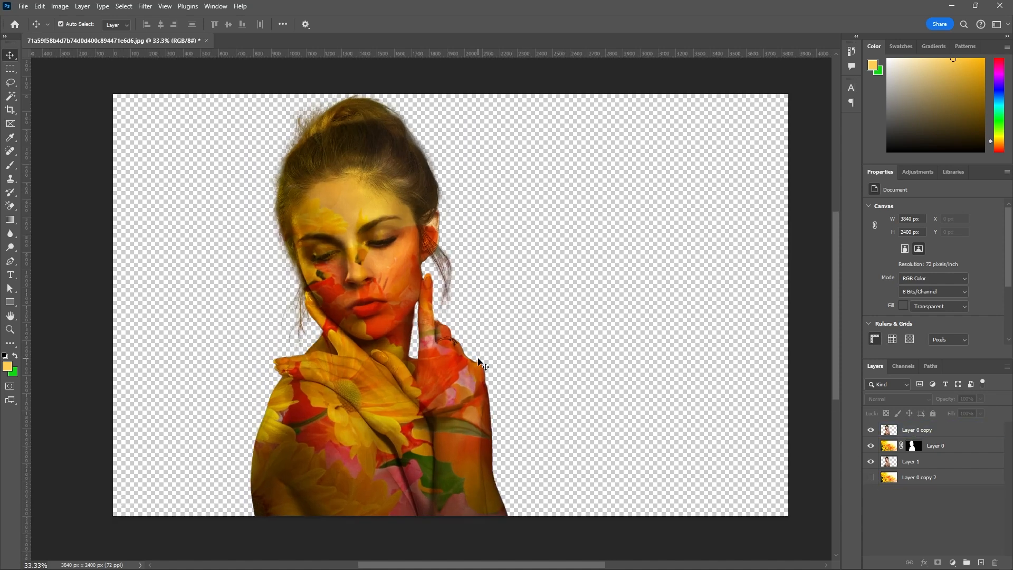
scroll(478, 362, "up", 1)
scroll(478, 362, "down", 2)
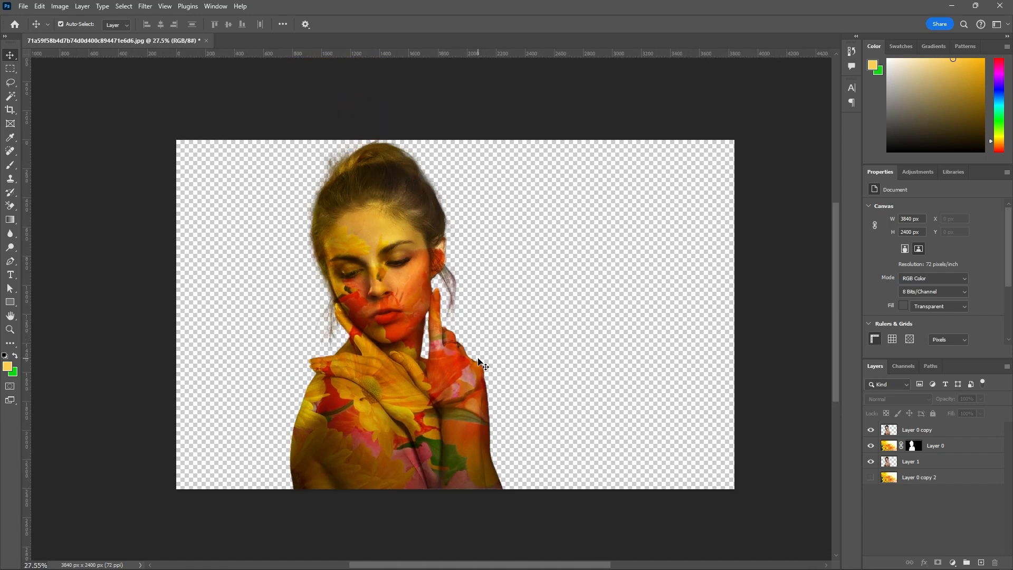
left_click(879, 462)
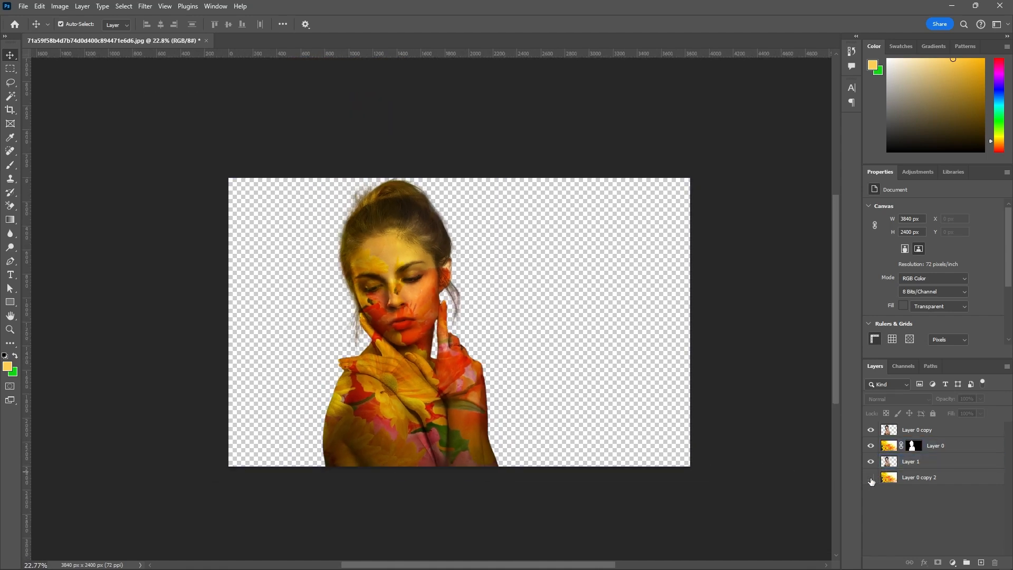
left_click(870, 477)
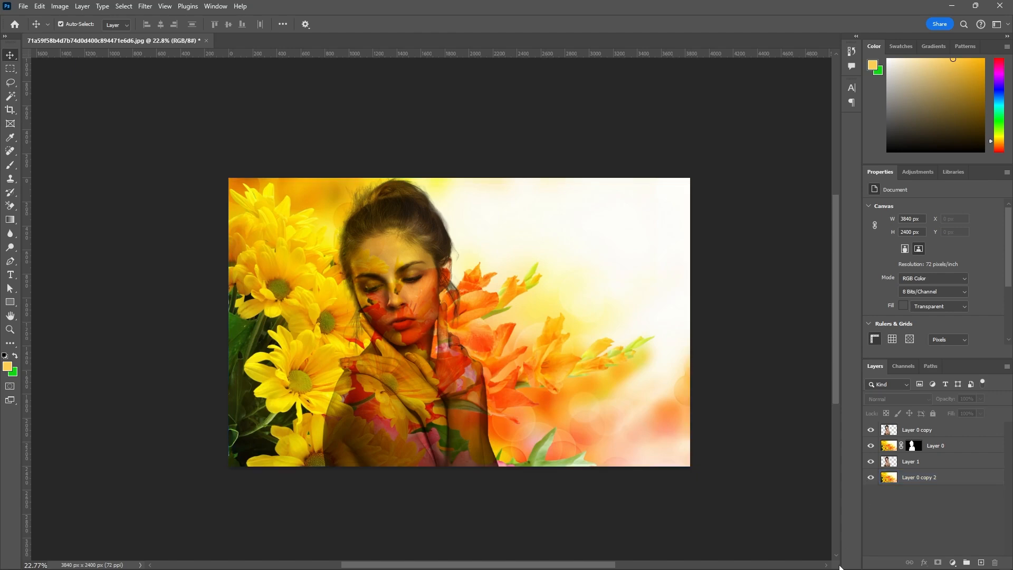
left_click(871, 479)
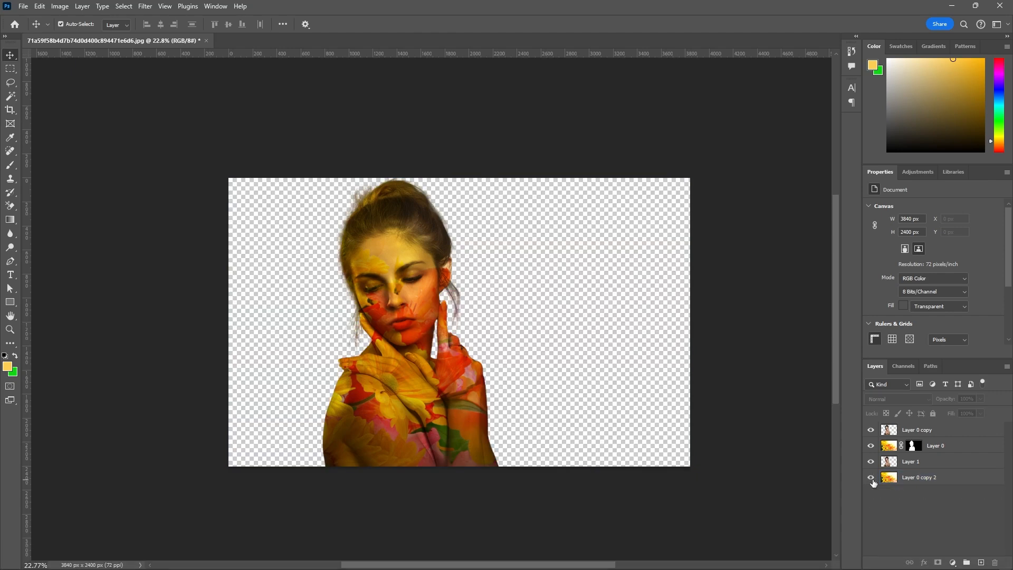
left_click(872, 478)
left_click(871, 478)
left_click(872, 478)
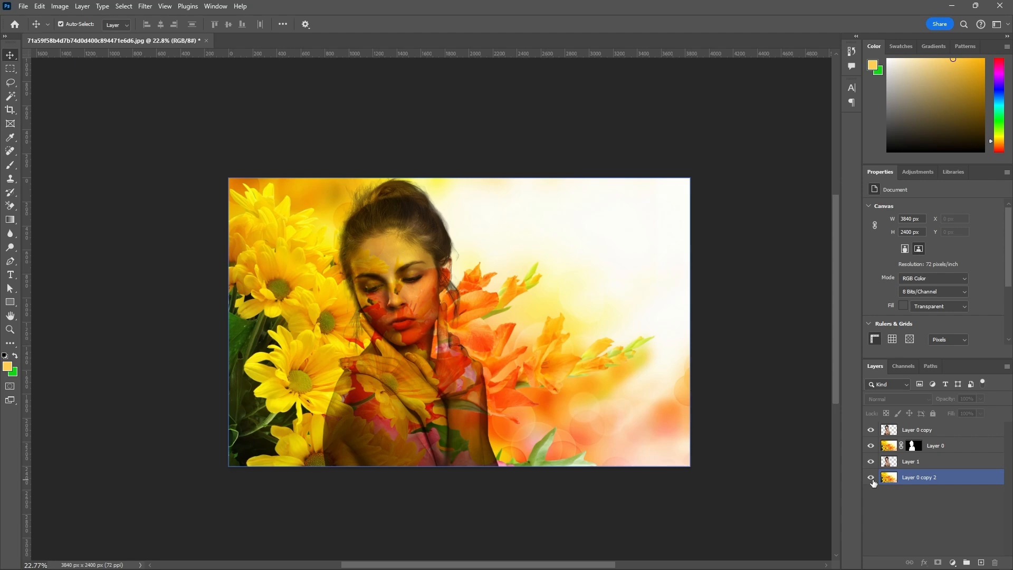
left_click(871, 478)
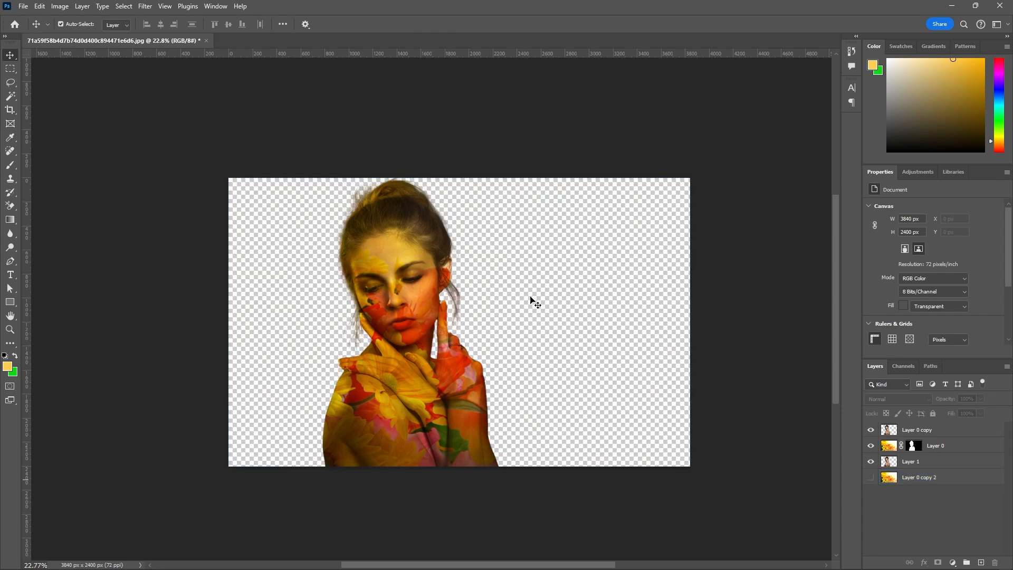
Unlink the layer mask on Layer 0 and select the layer's flower image.
left_click(425, 276)
scroll(426, 275, "up", 3)
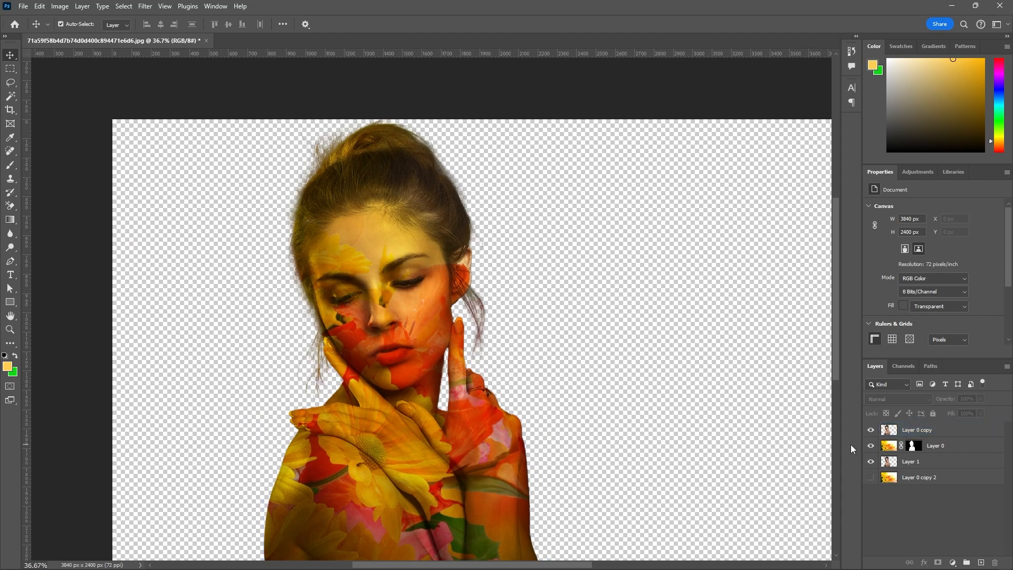
left_click(881, 448)
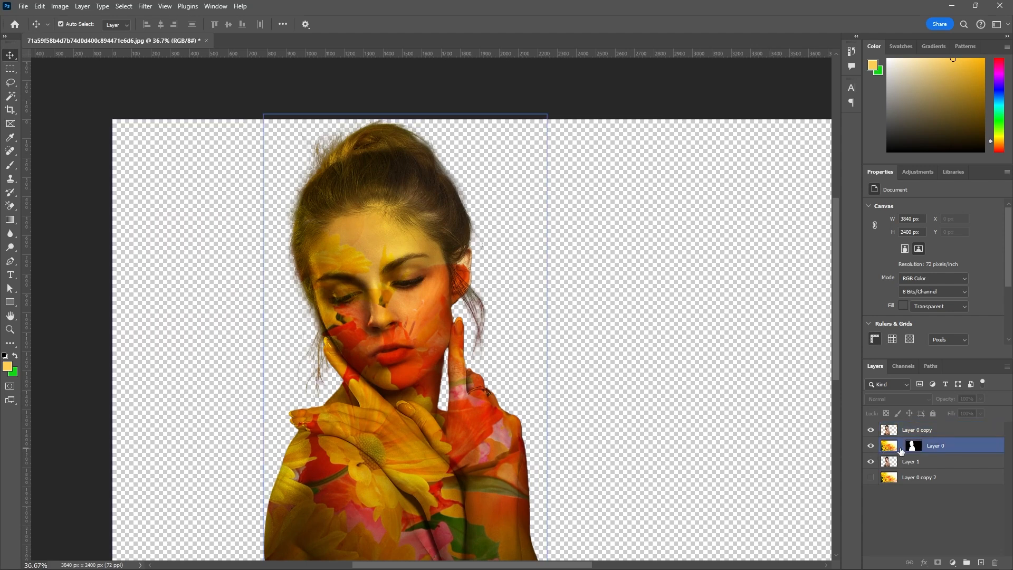
left_click(893, 447)
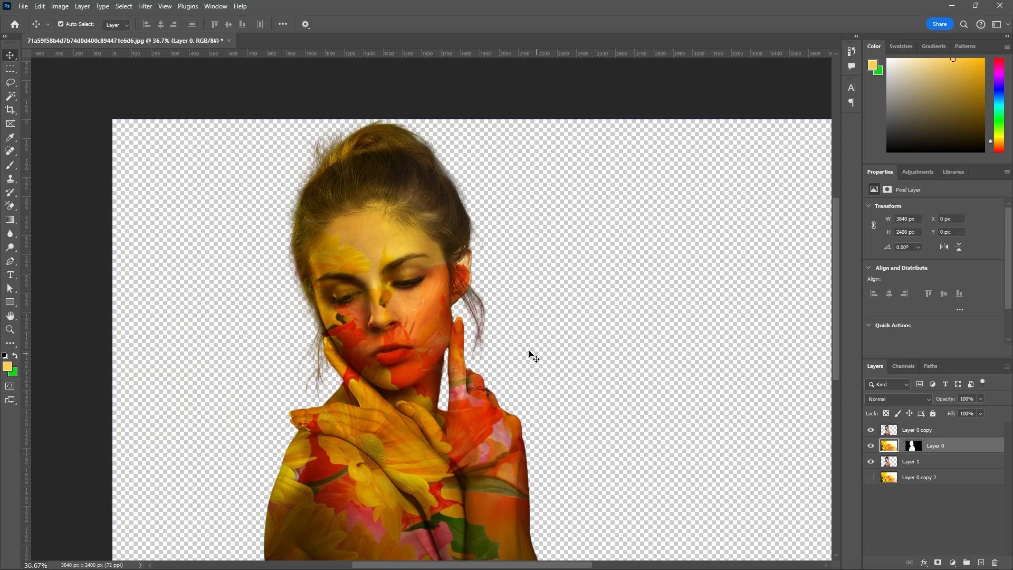
left_click(419, 294)
key("shift+alt+m")
left_click_drag(423, 314, 417, 316)
key("ctrl+z")
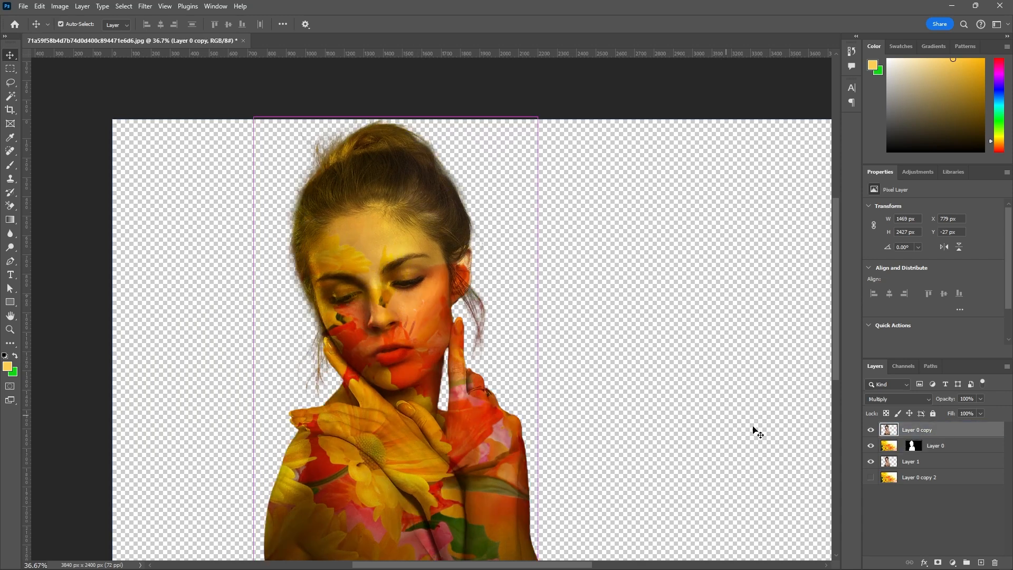
left_click(929, 445)
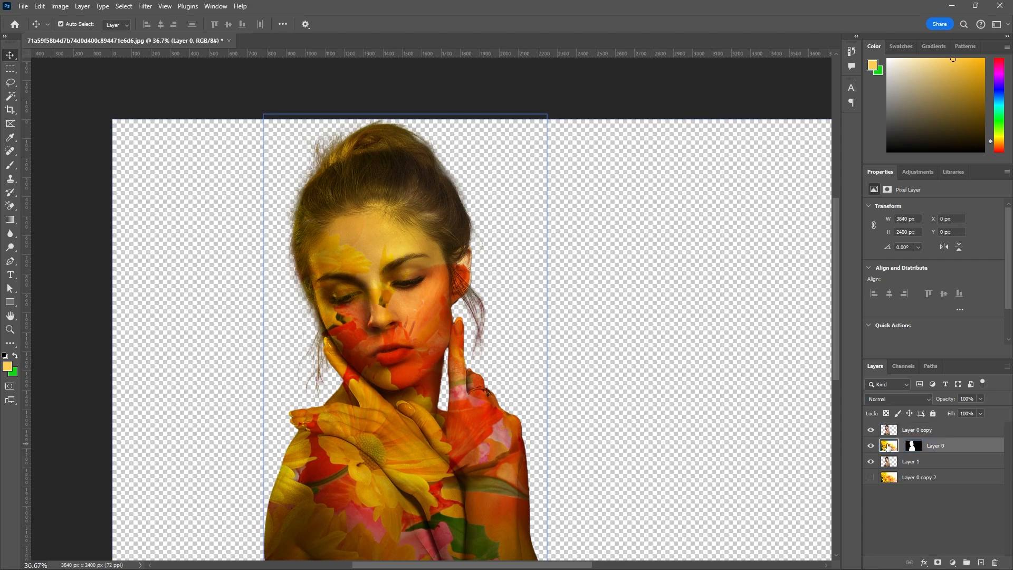
mouse_move(426, 290)
left_mouse_down()
mouse_move(425, 269)
mouse_move(422, 289)
left_mouse_up()
key("ctrl+z")
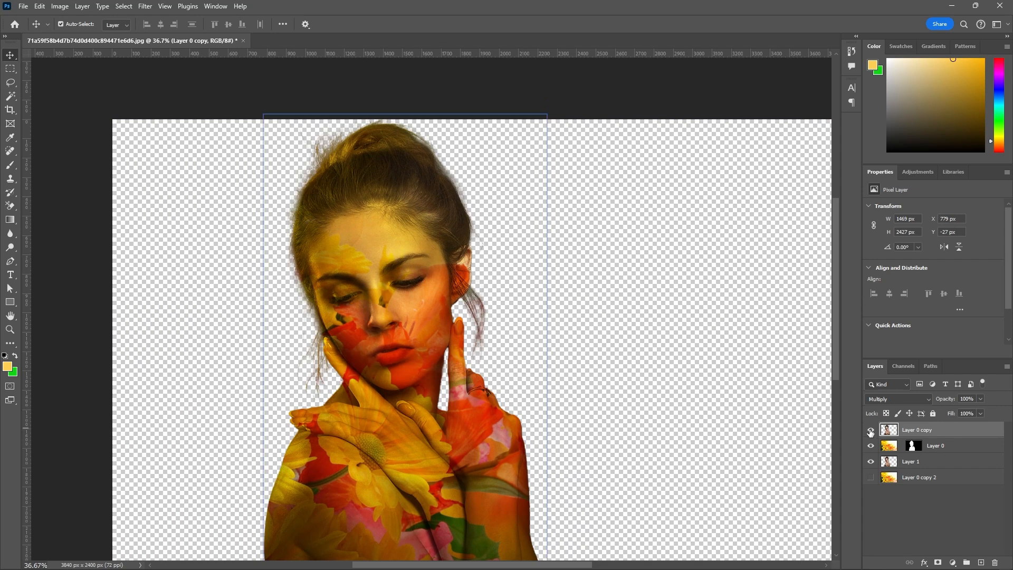
Hide Layer 0 copy, shift the flower image of Layer 0 up about 79 px inside its mask, and show the copy again.
left_click(871, 431)
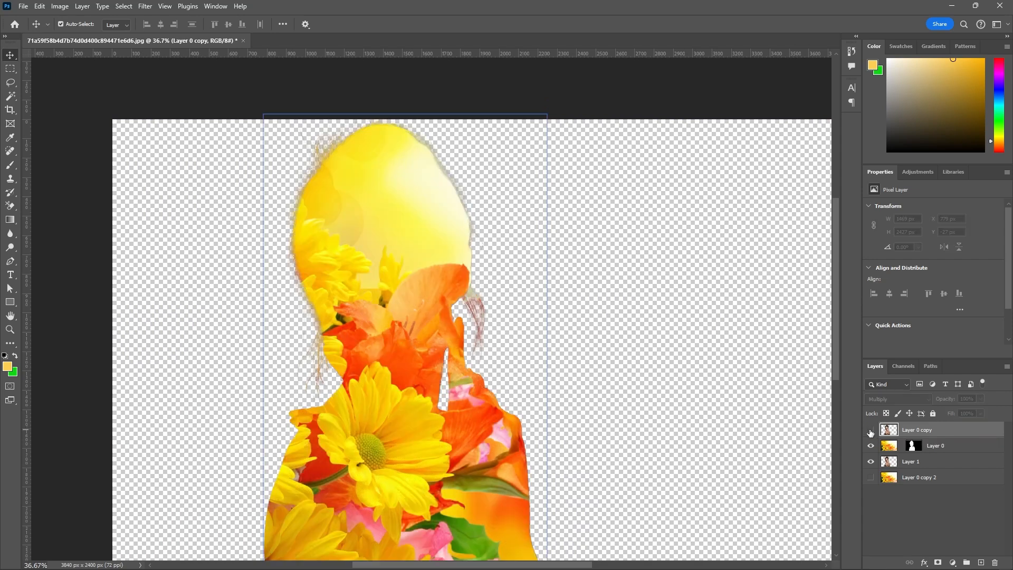
left_click(890, 446)
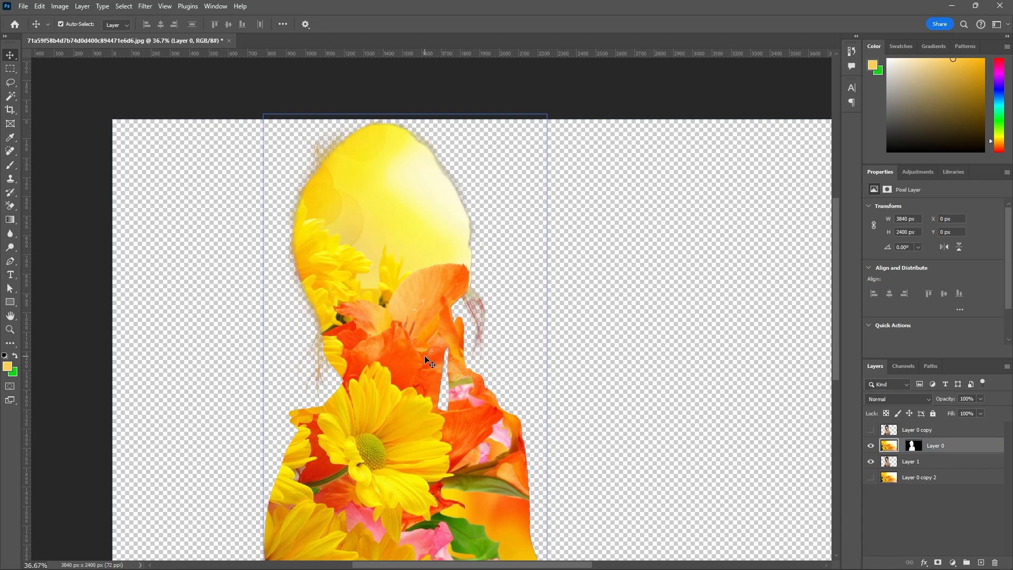
left_click_drag(422, 353, 421, 341)
left_click(869, 430)
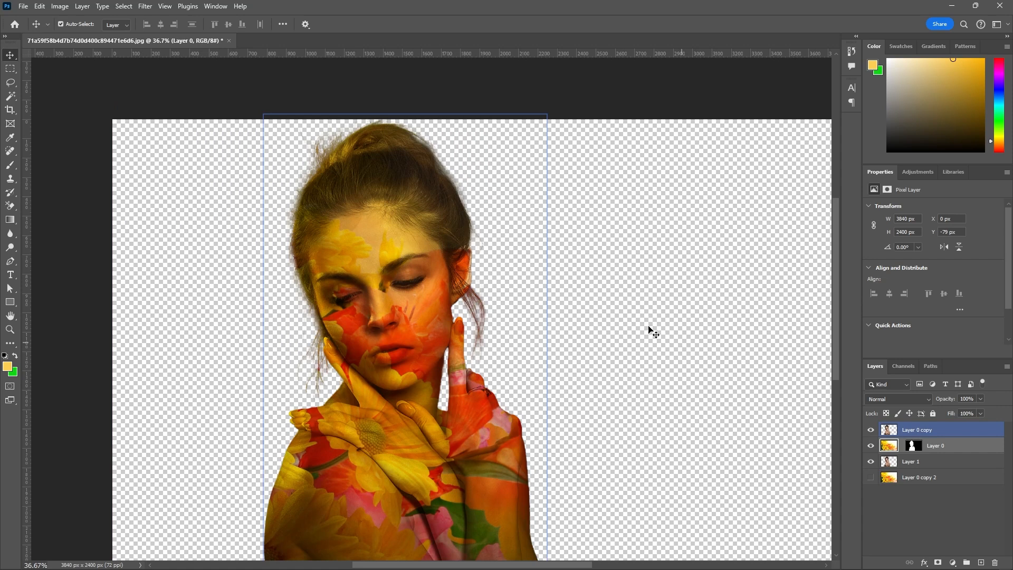
Try moving the Multiply copy of the woman, Layer 0 copy, down slightly and up to Y about -106 px.
scroll(623, 301, "down", 1)
scroll(623, 300, "down", 1)
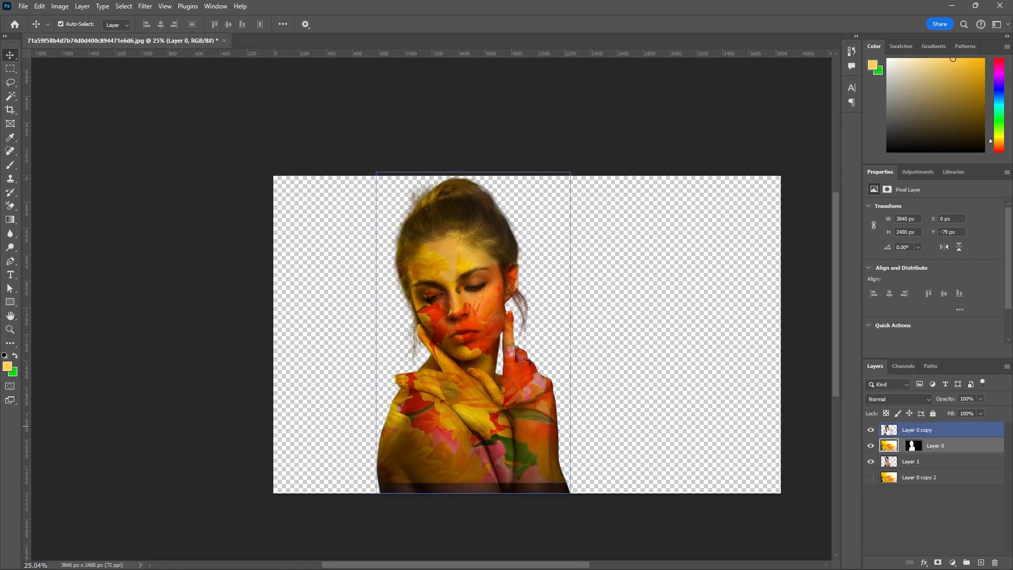
left_click_drag(487, 296, 488, 301)
left_click(890, 461)
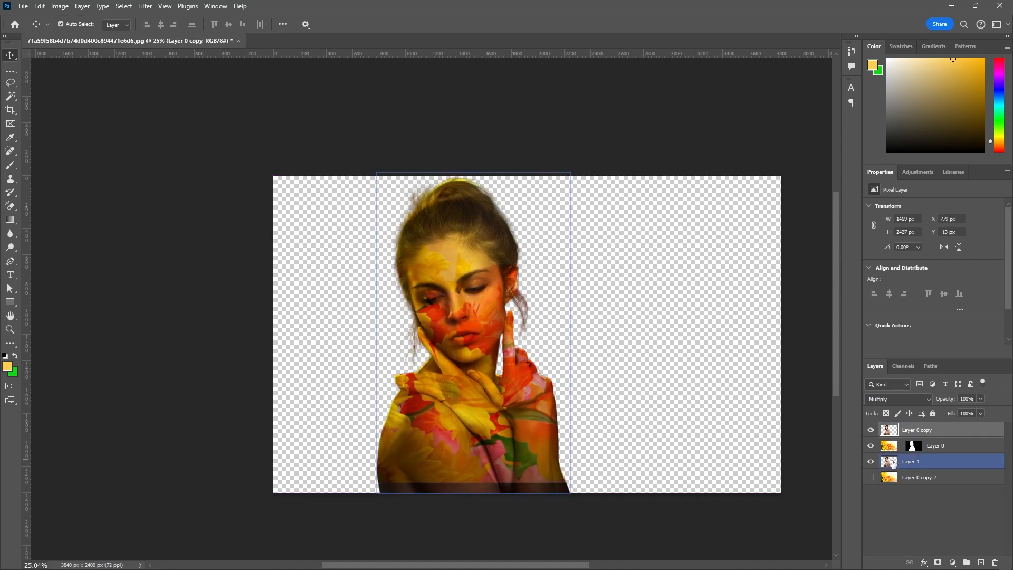
left_click_drag(892, 463, 889, 450)
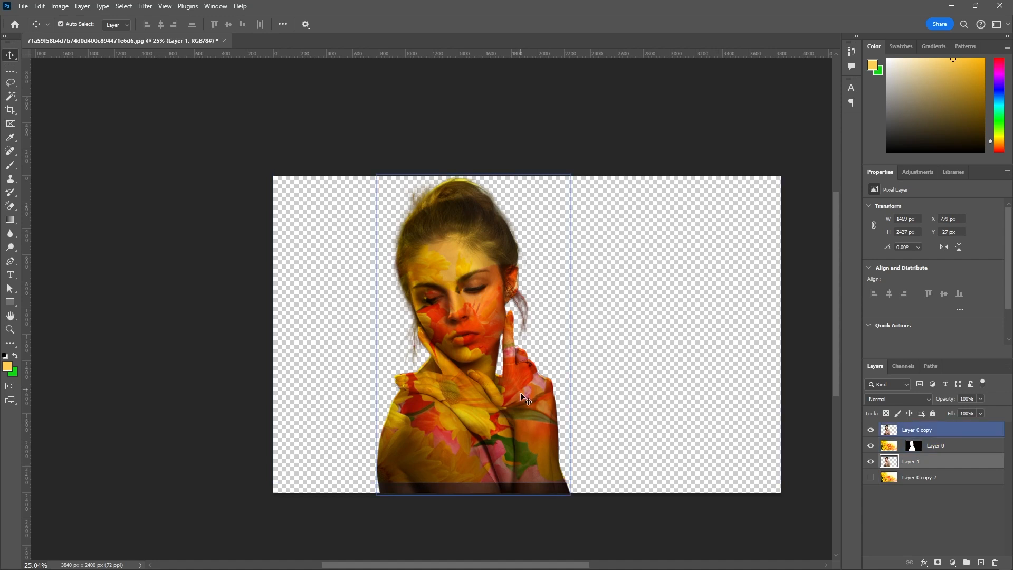
left_click_drag(522, 400, 524, 383)
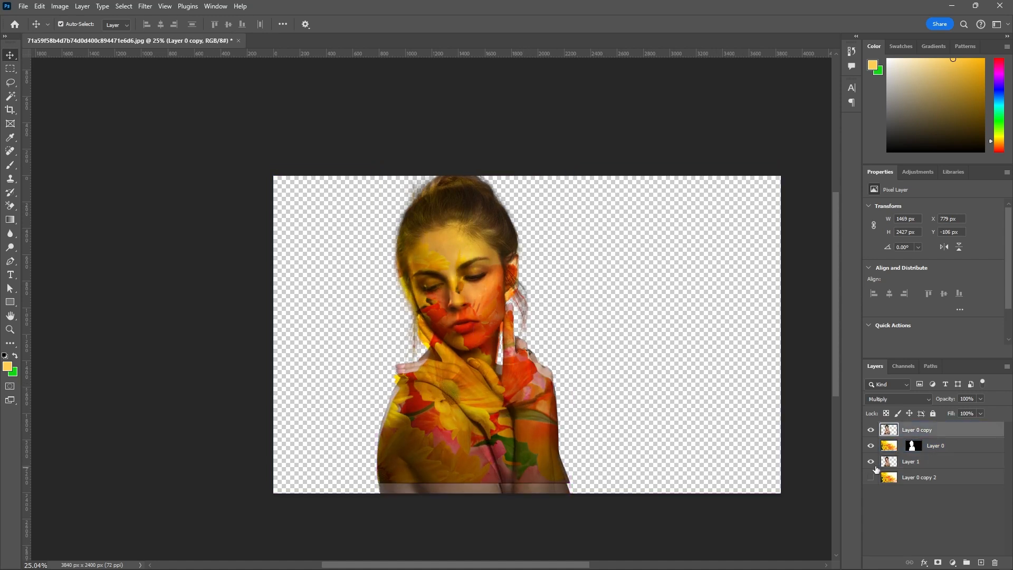
Select Layer 1 together with Layer 0 copy and move both woman layers down slightly.
left_click(937, 462)
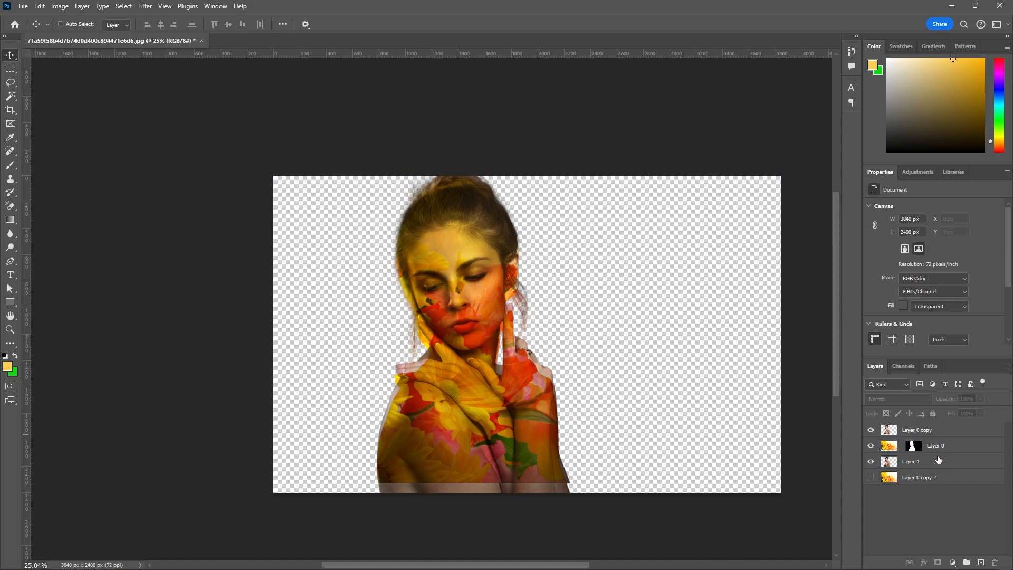
left_click(938, 430, "ctrl")
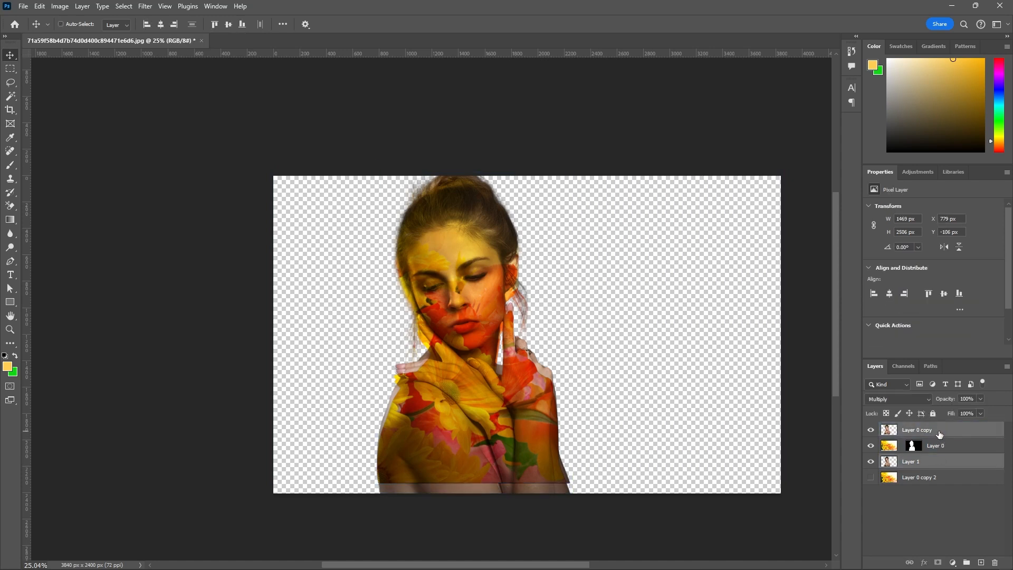
left_click_drag(509, 392, 510, 405)
Undo the recent moves of the flower image and the woman layers, and show Layer 0 copy again.
key("ctrl+z")
key("ctrl+z")
key("ctrl+z")
key("ctrl+z")
key("ctrl+z")
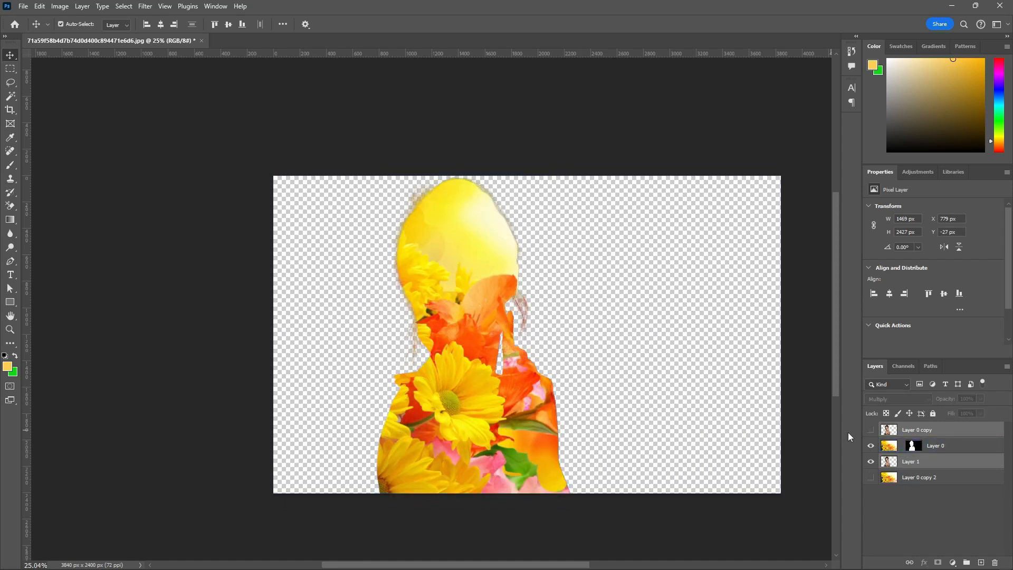
left_click(870, 430)
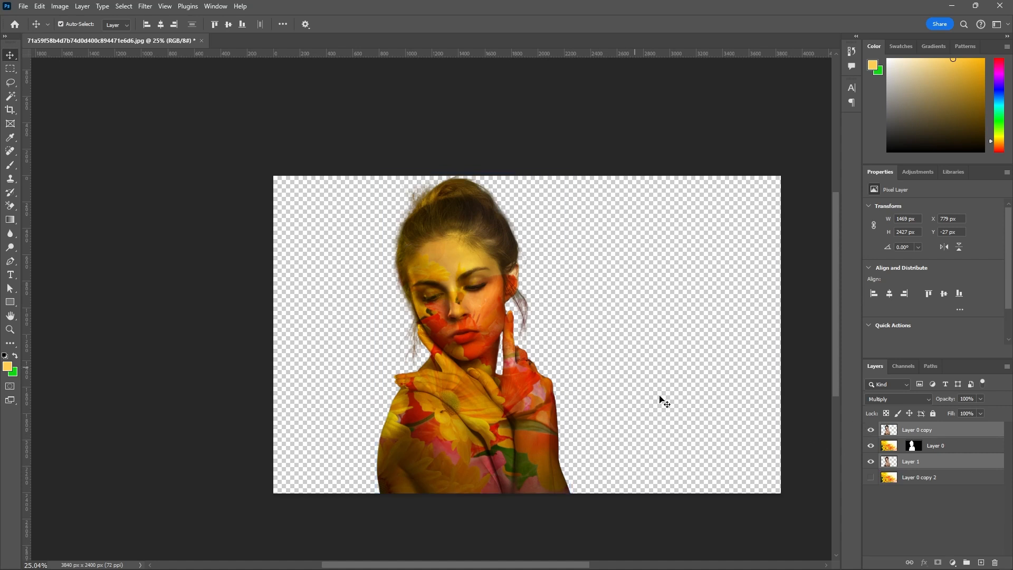
Show the flower background Layer 0 copy 2 to review the full composite, and hide it again.
left_click(869, 477)
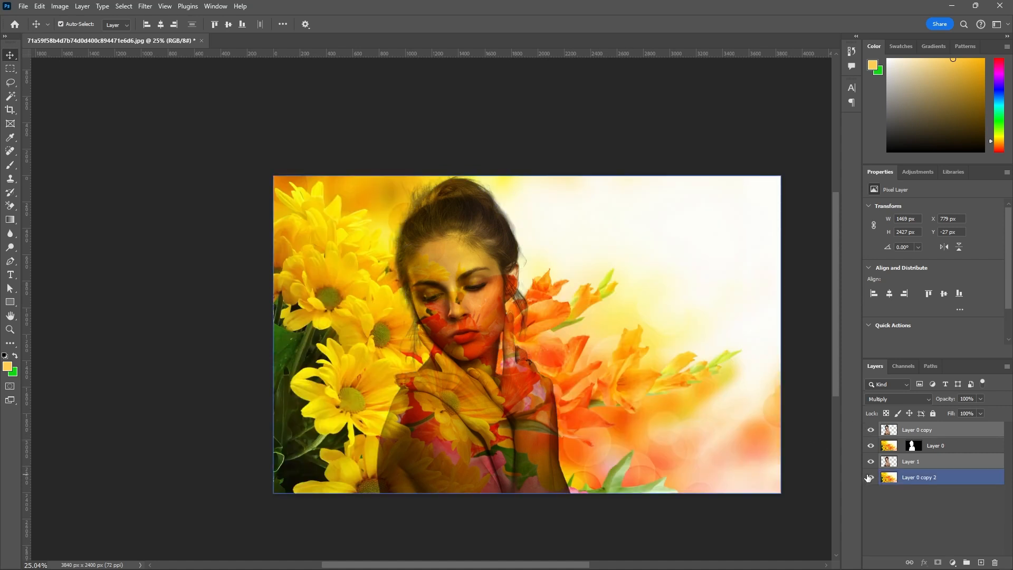
scroll(655, 378, "up", 1)
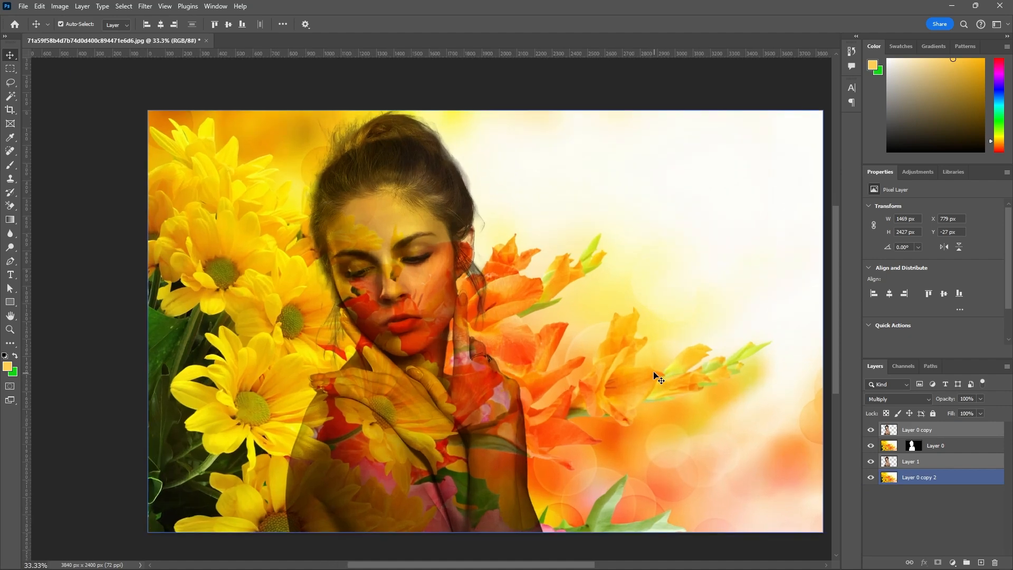
scroll(617, 315, "down", 1)
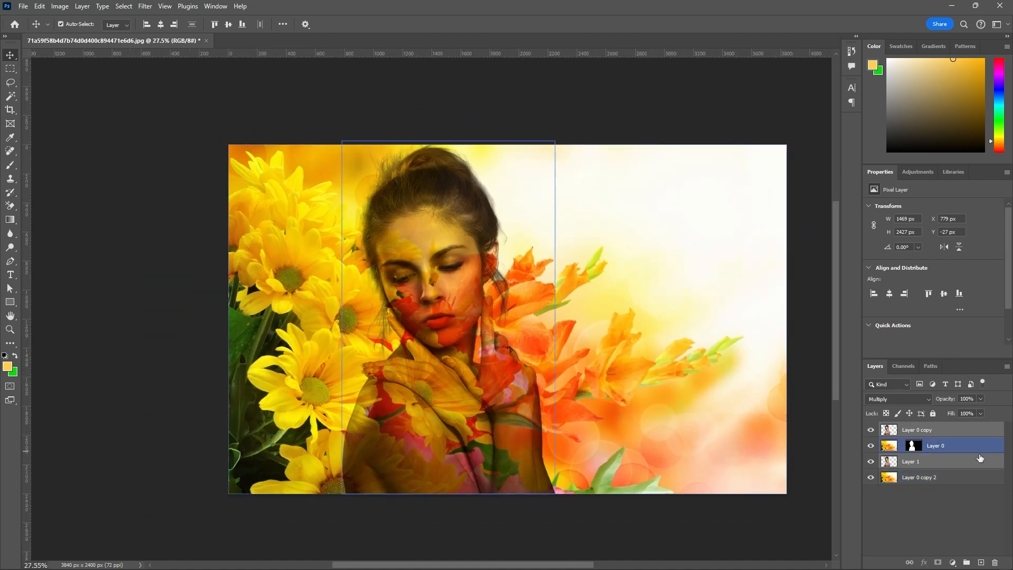
left_click(870, 478)
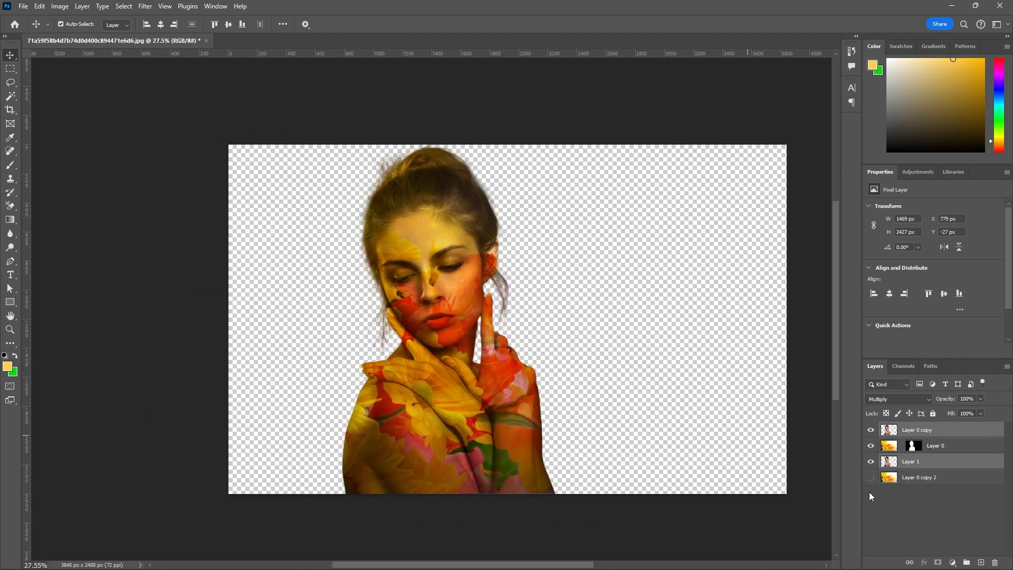
Add a new layer above Layer 0 copy 2 and fill it with a radial Purple_19 gradient from the woman's hands past the canvas's upper-right corner.
left_click(918, 484)
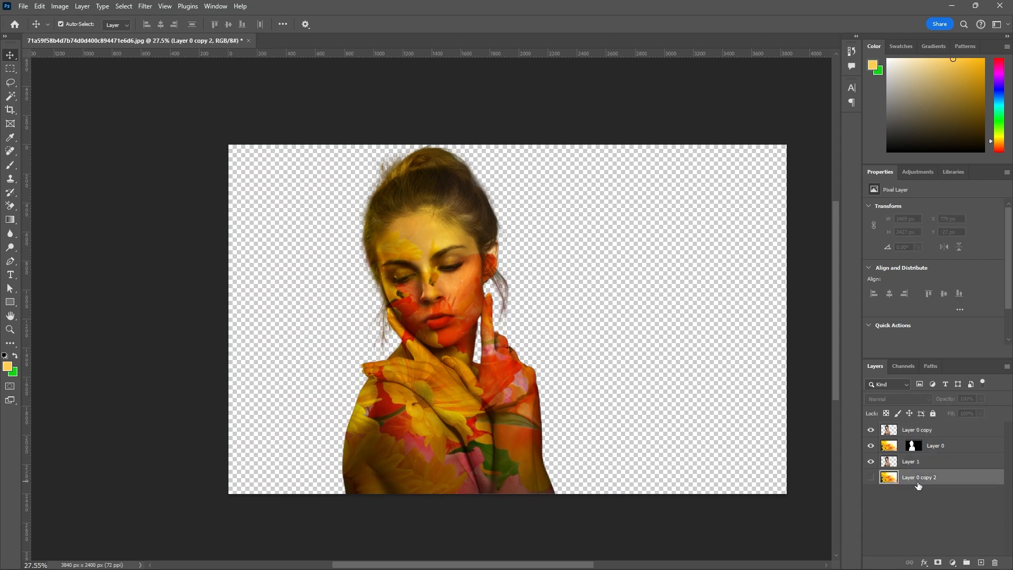
left_click(979, 562)
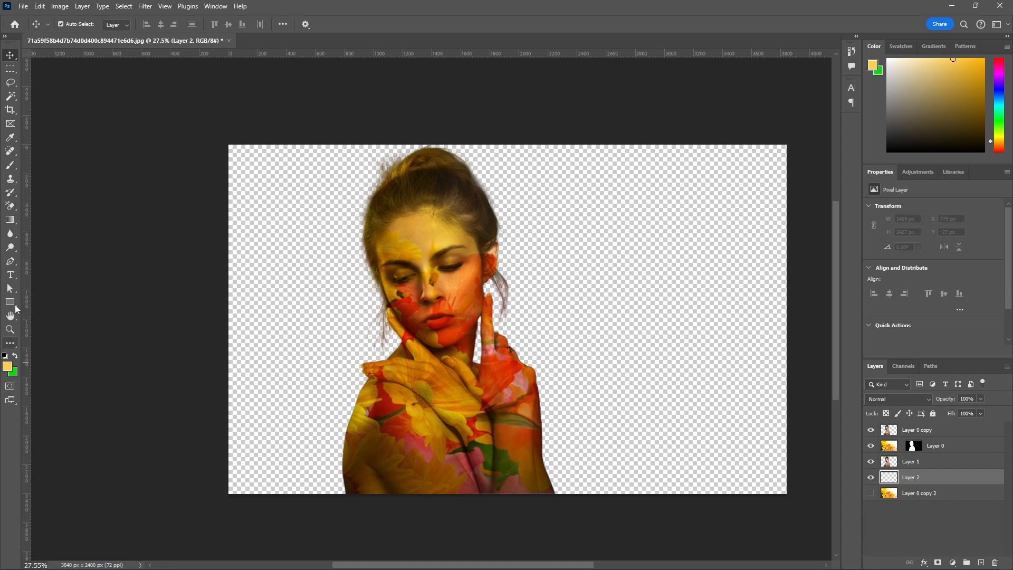
left_click(10, 220)
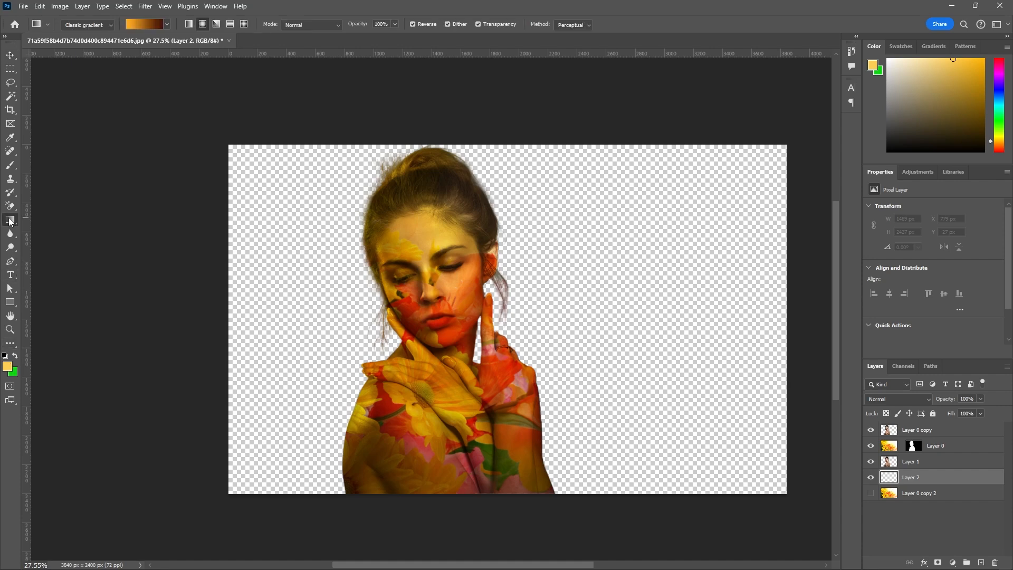
left_click(138, 25)
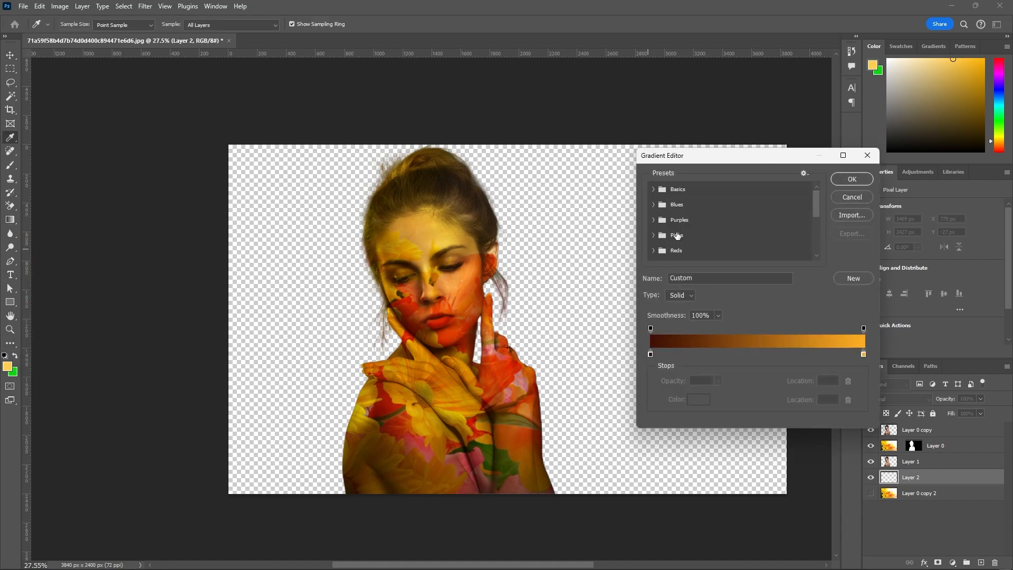
left_click(654, 219)
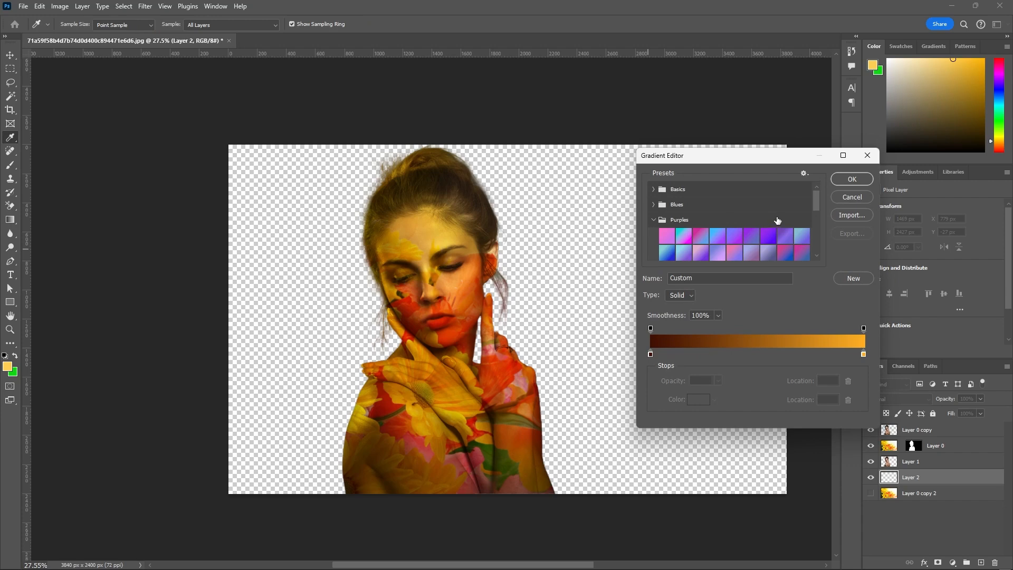
scroll(777, 220, "down", 2)
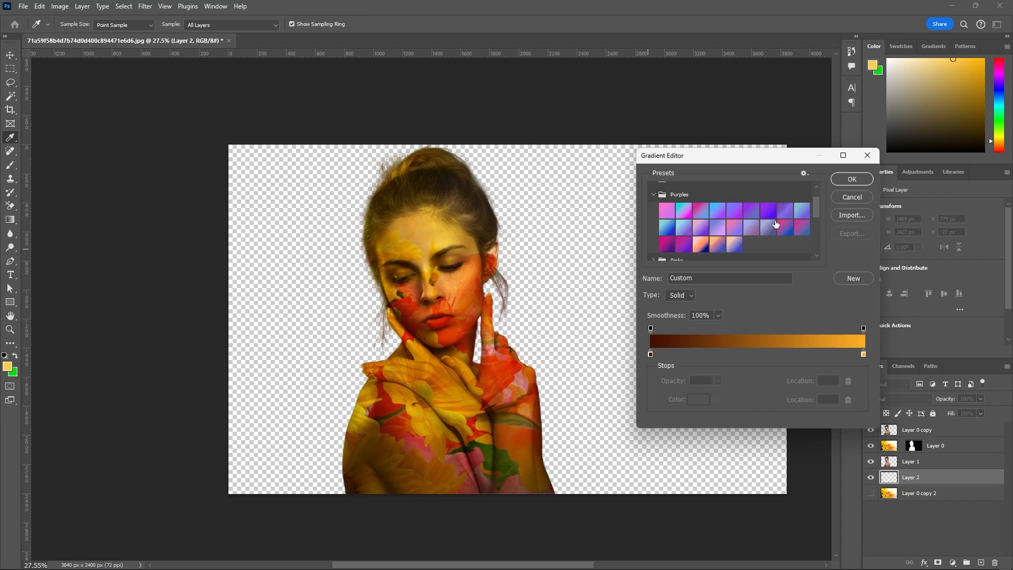
left_click(666, 244)
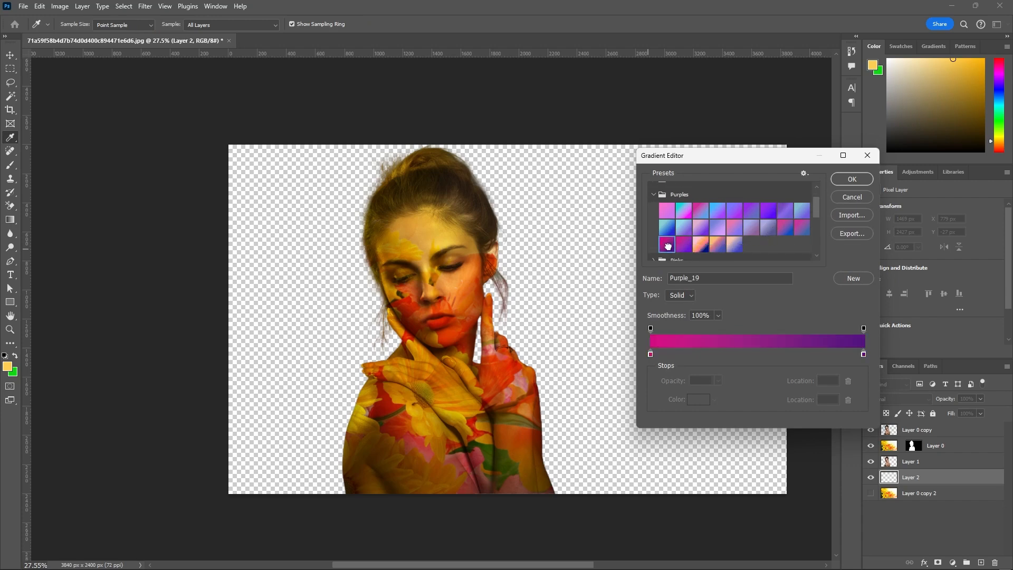
left_click(839, 181)
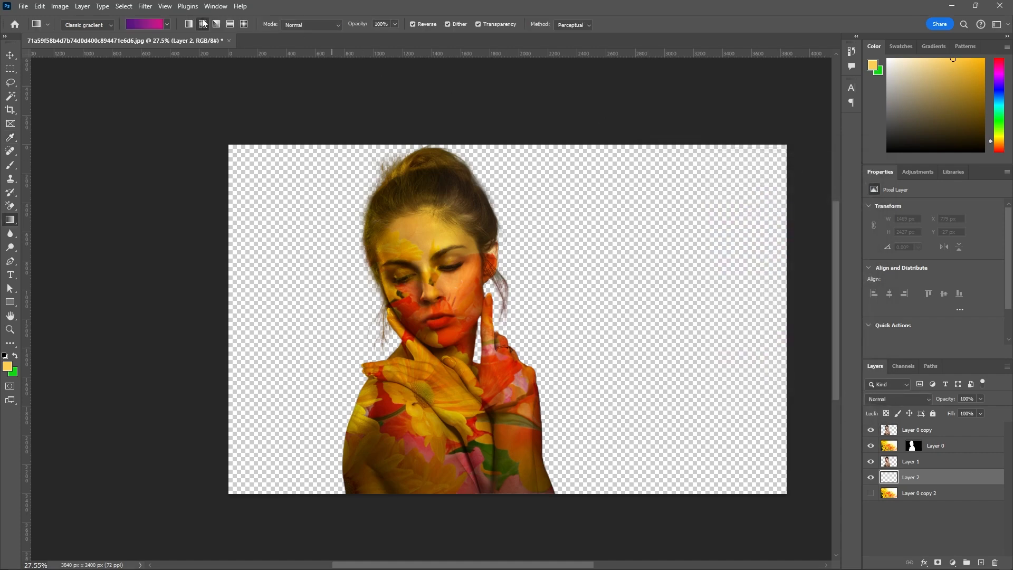
scroll(427, 225, "down", 2)
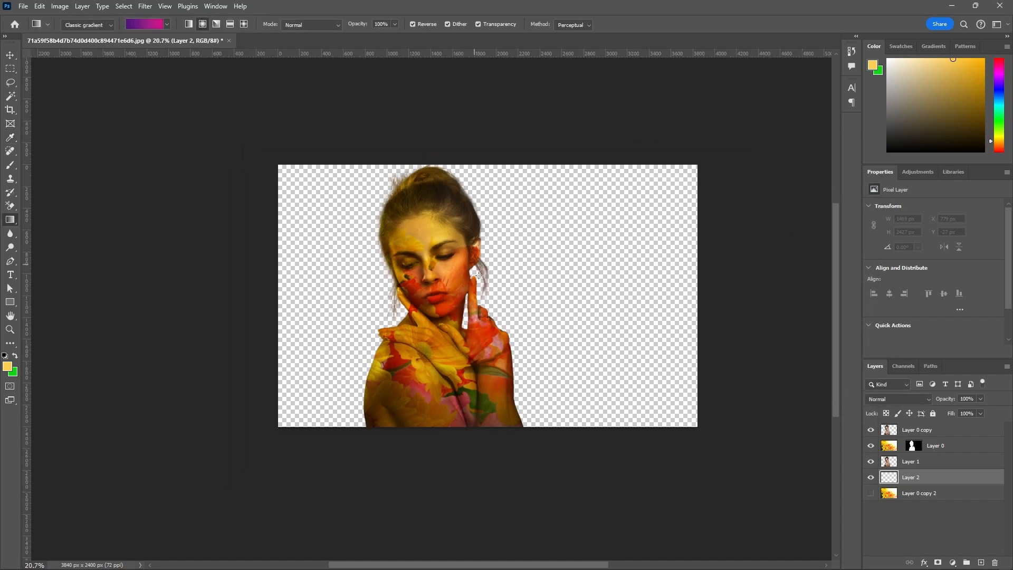
left_click_drag(444, 310, 723, 166)
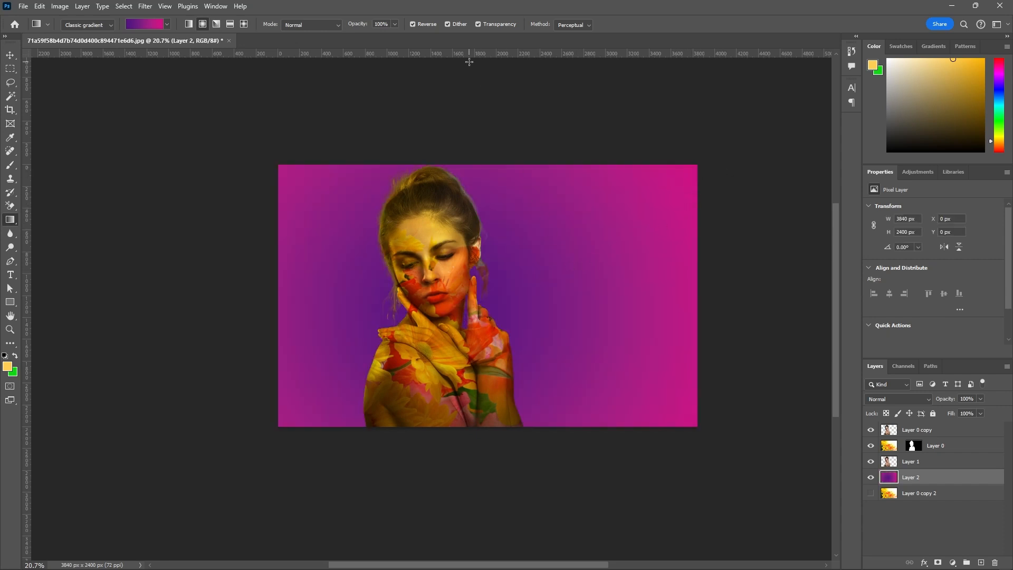
key("ctrl+plus")
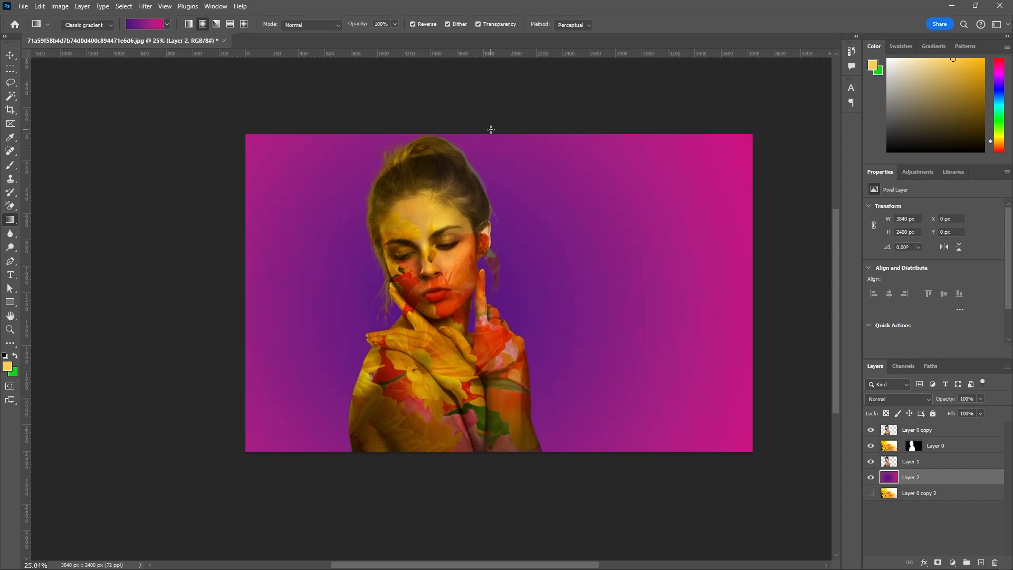
Show Layer 0 copy 2 and preview Soft Light blending on the gradient layer, keeping its mode at Normal.
left_click(10, 55)
left_click(871, 493)
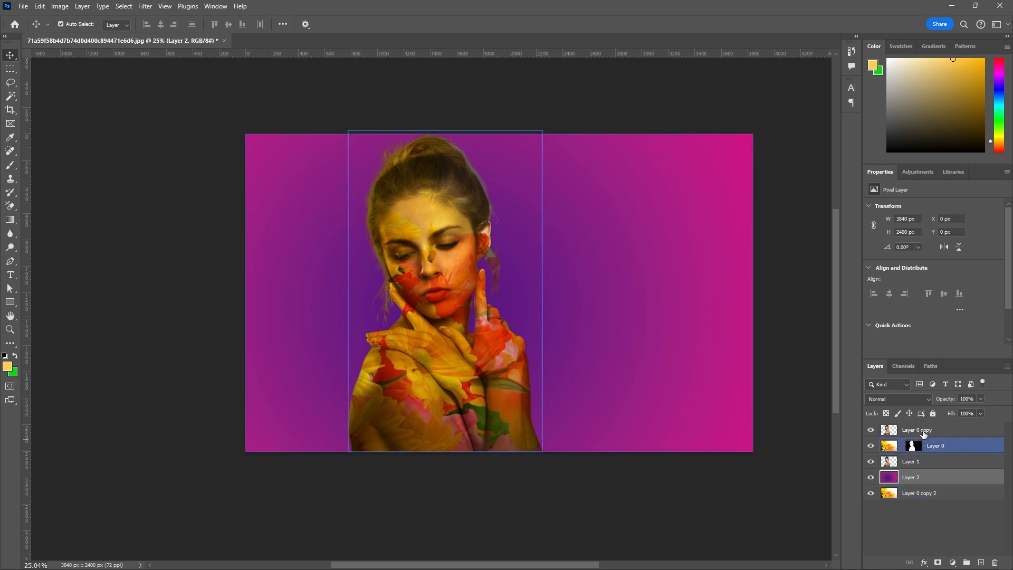
left_click(929, 399)
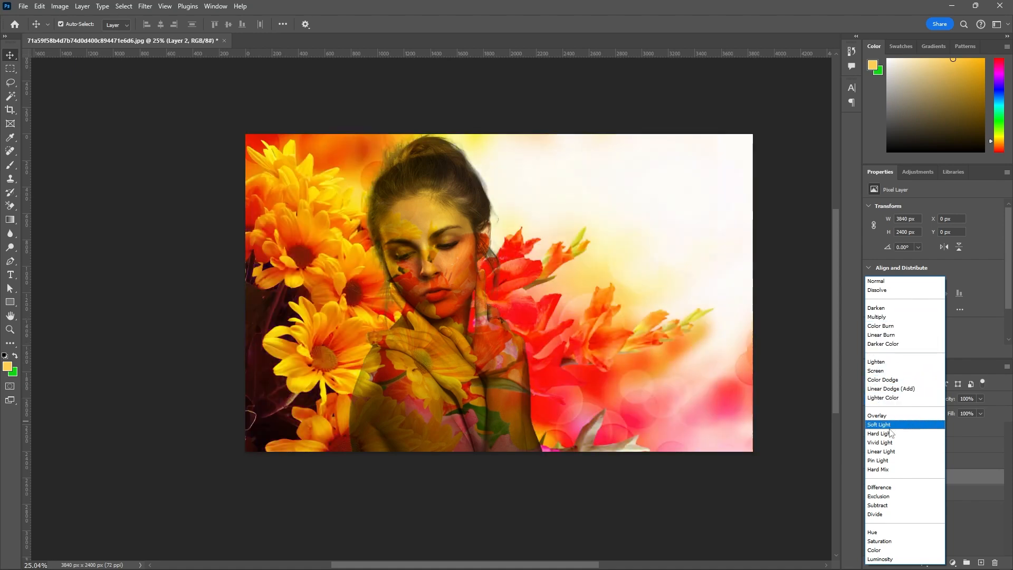
left_click(892, 284)
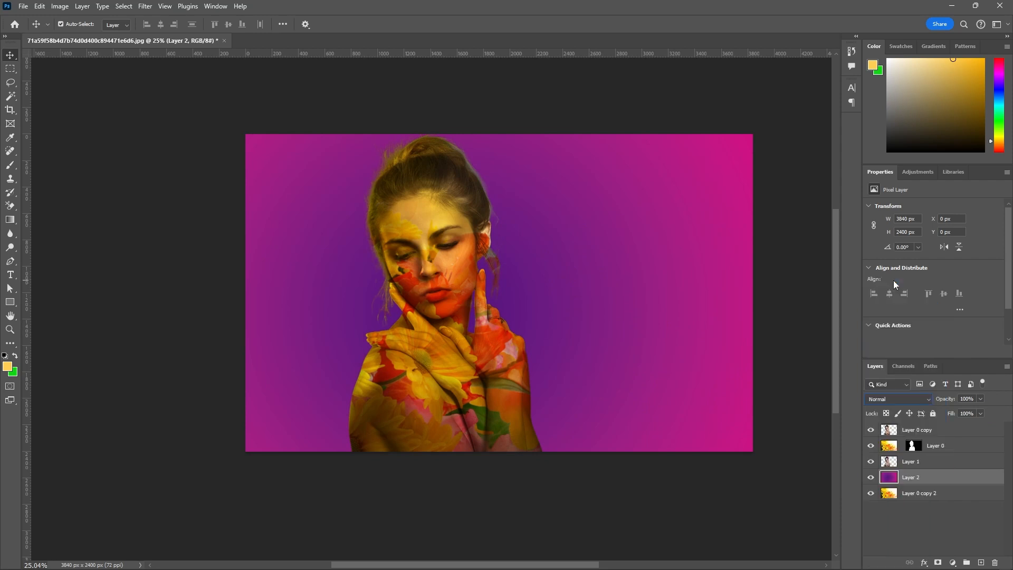
Toggle the purple gradient Layer 2 on and off to compare it with the flower background, and leave it hidden.
left_click(871, 477)
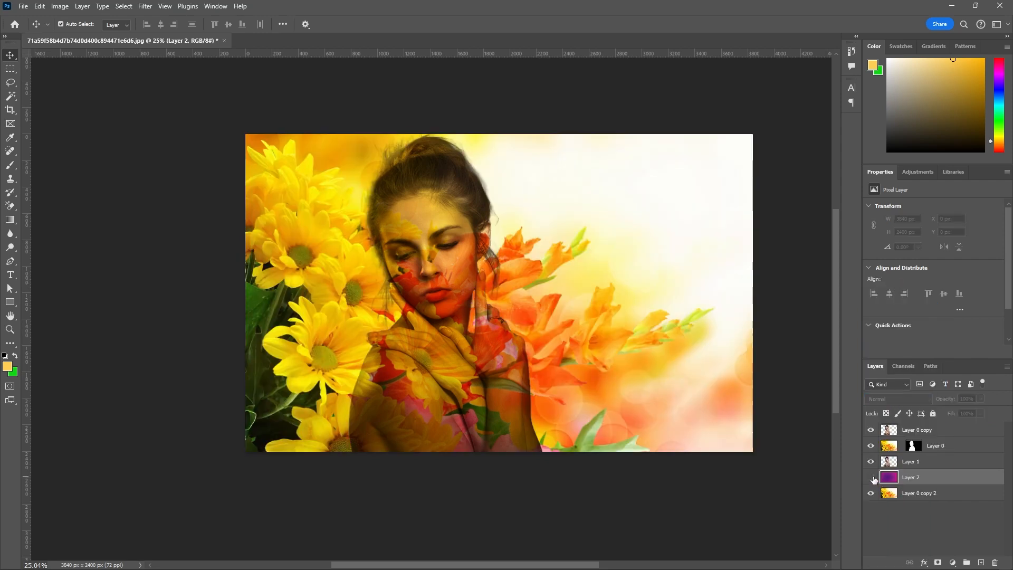
left_click(871, 477)
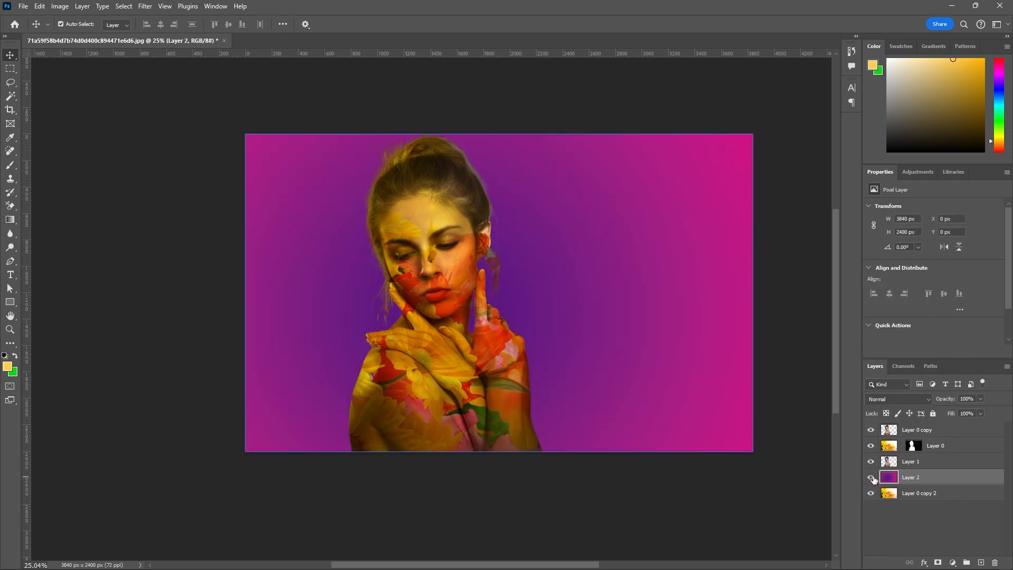
left_click(871, 477)
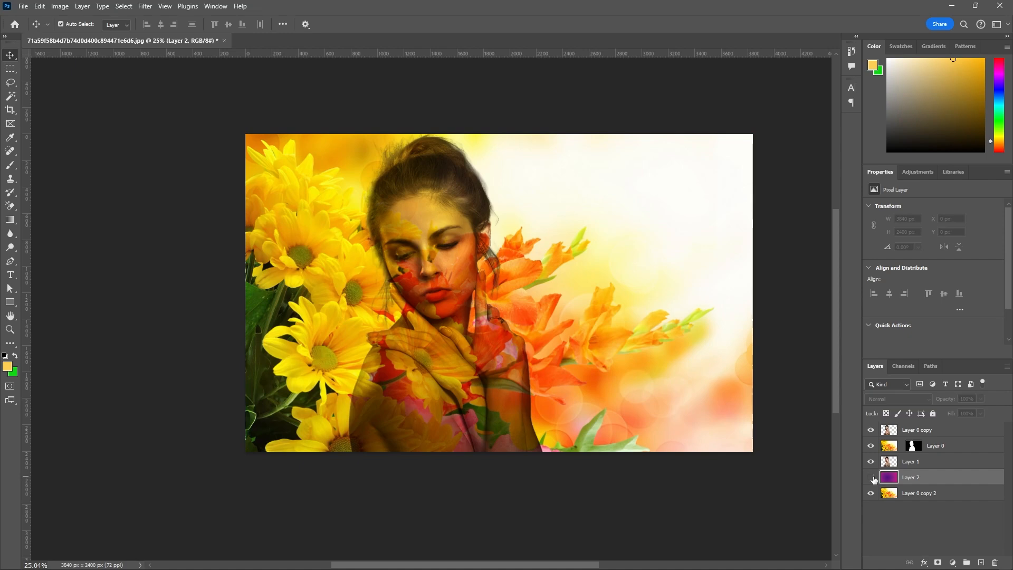
left_click(871, 478)
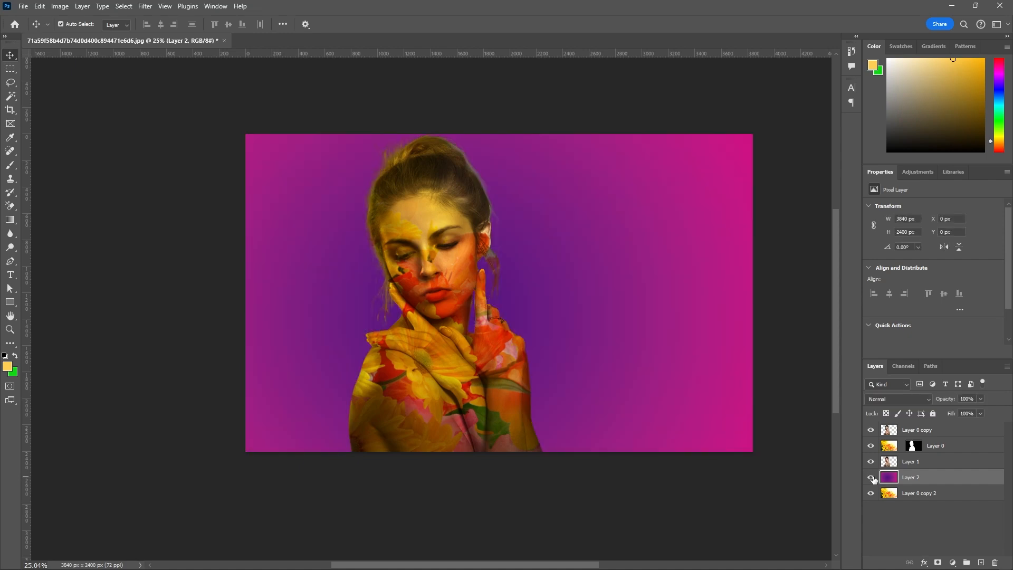
left_click(871, 477)
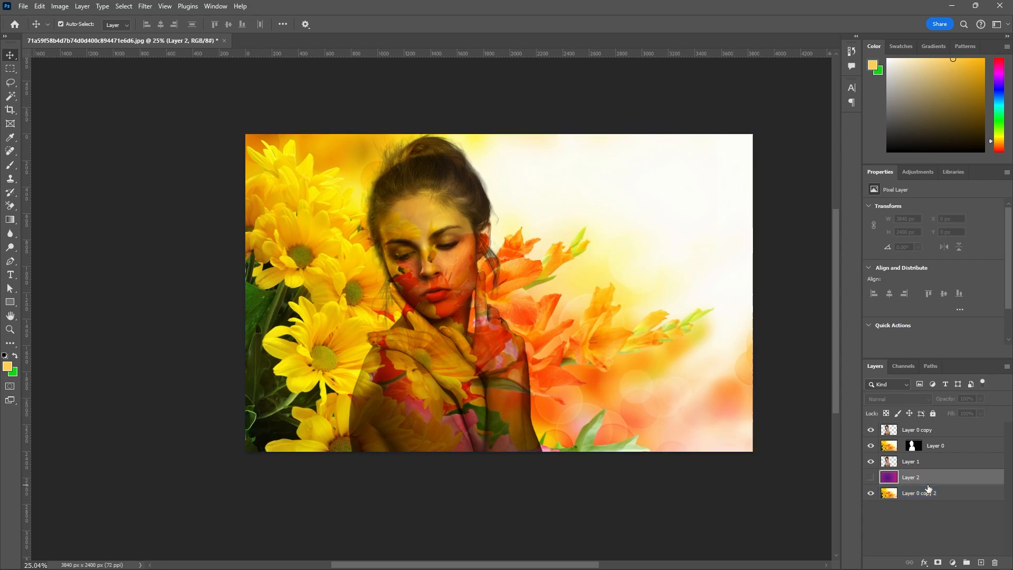
left_click(871, 477)
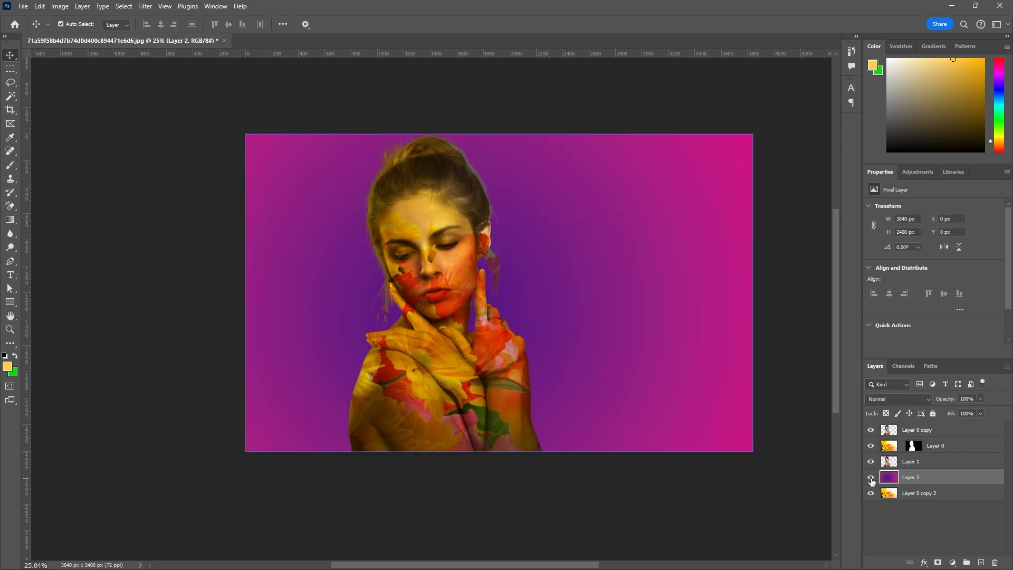
scroll(466, 393, "down", 6)
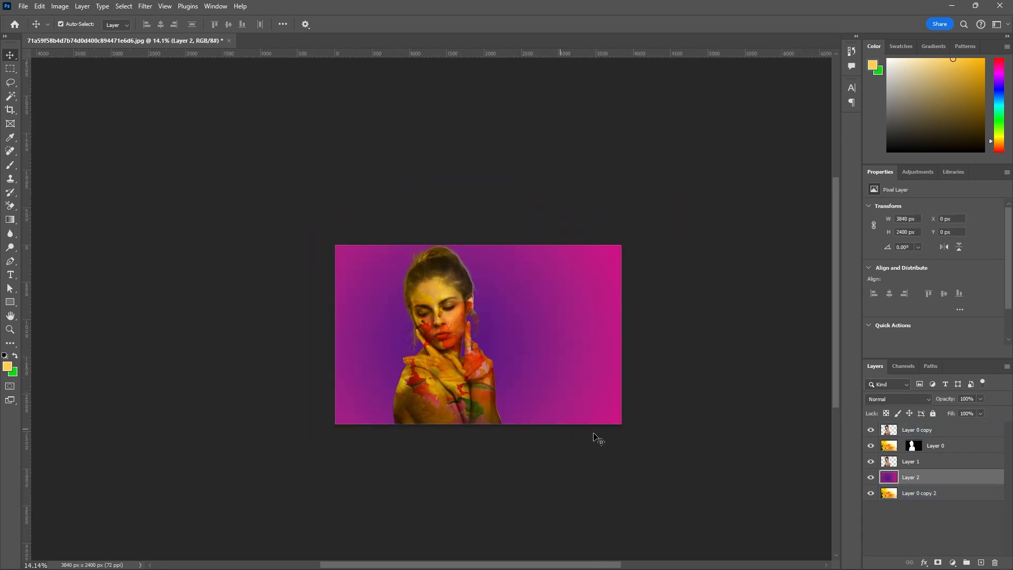
scroll(594, 427, "up", 7)
left_click(870, 476)
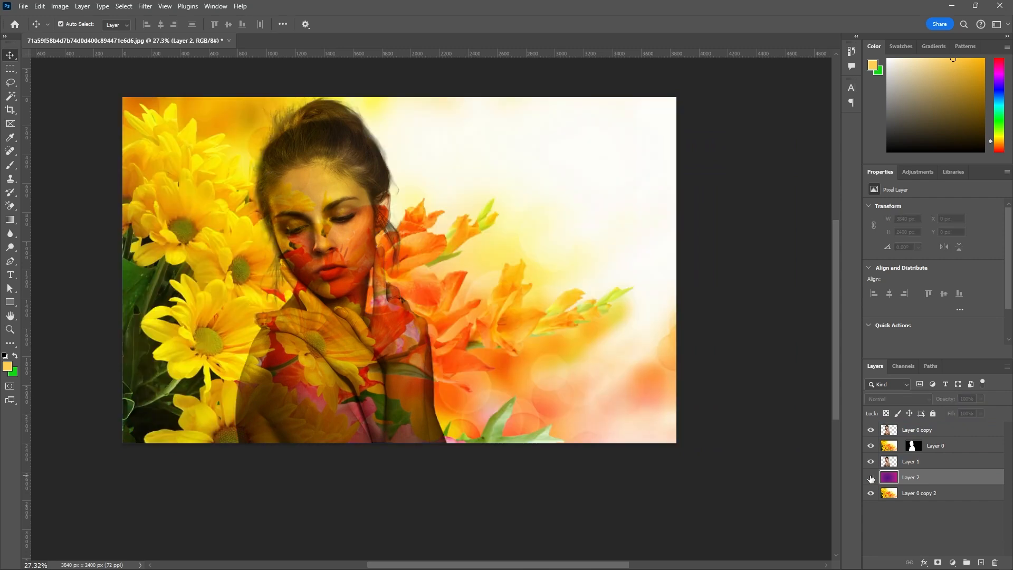
left_click(560, 276)
Add a new empty layer and move it to the top of the layer stack, above Layer 0 copy.
left_click(949, 430)
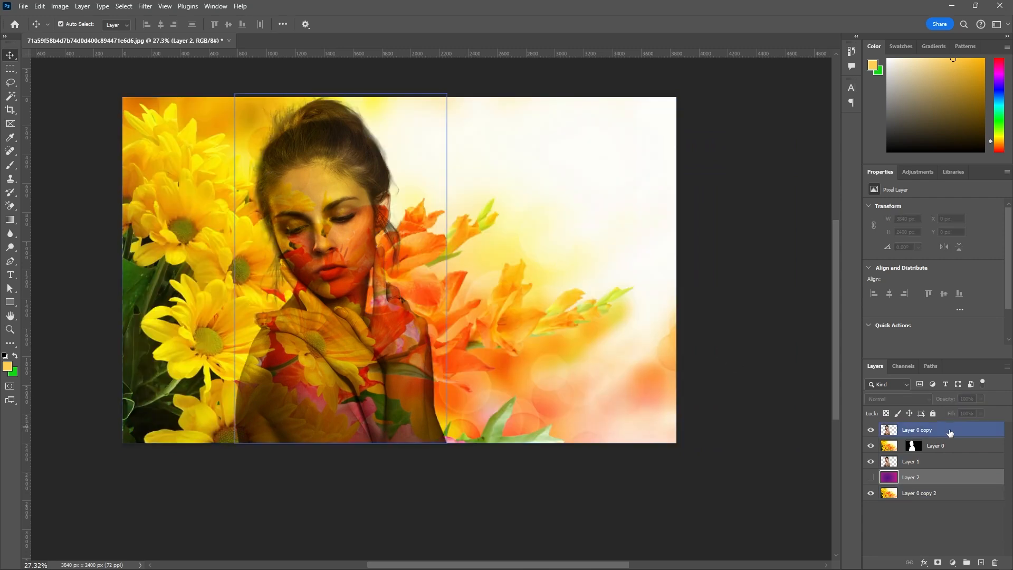
left_click(980, 562)
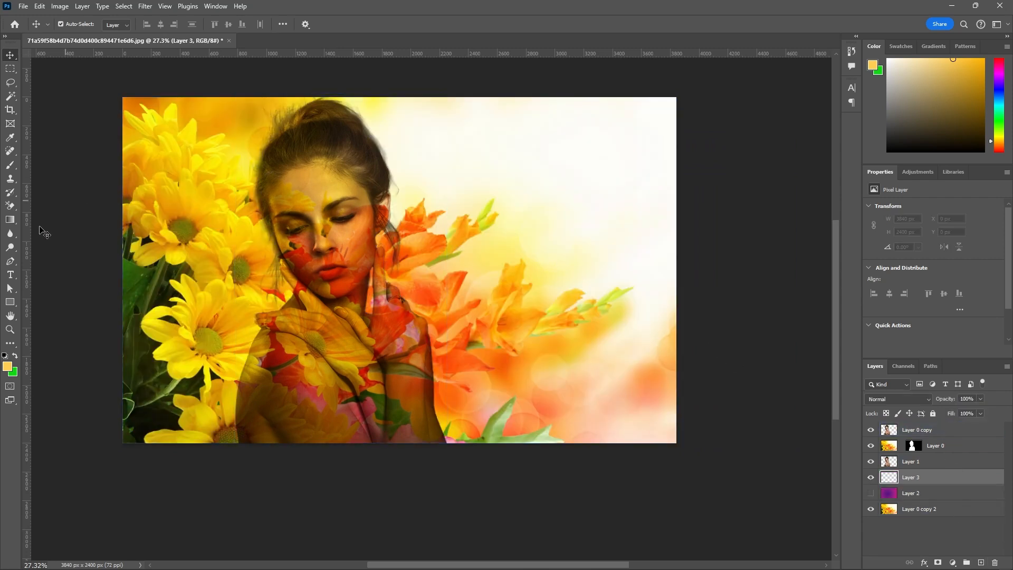
left_click(10, 275)
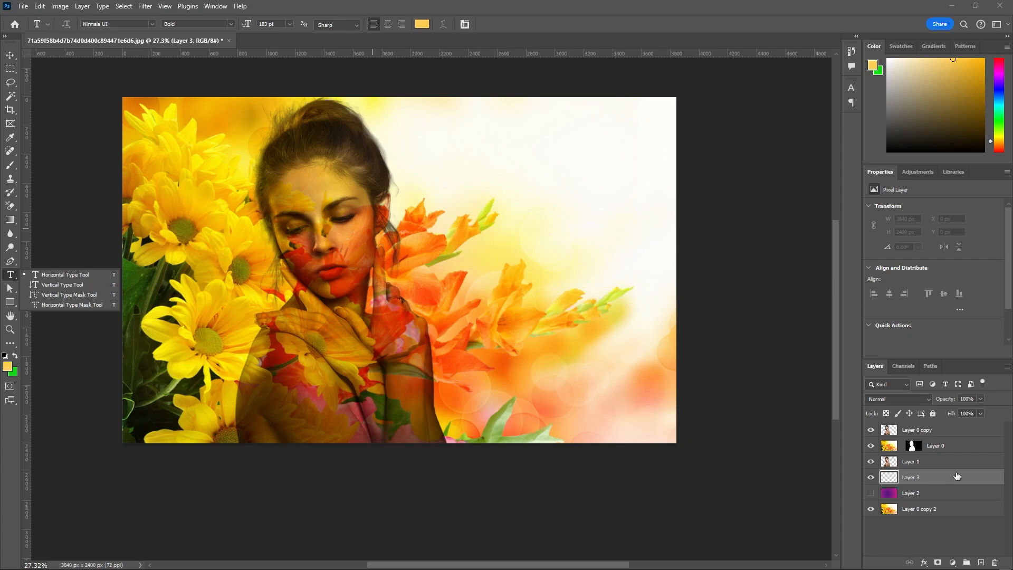
left_click_drag(956, 477, 947, 428)
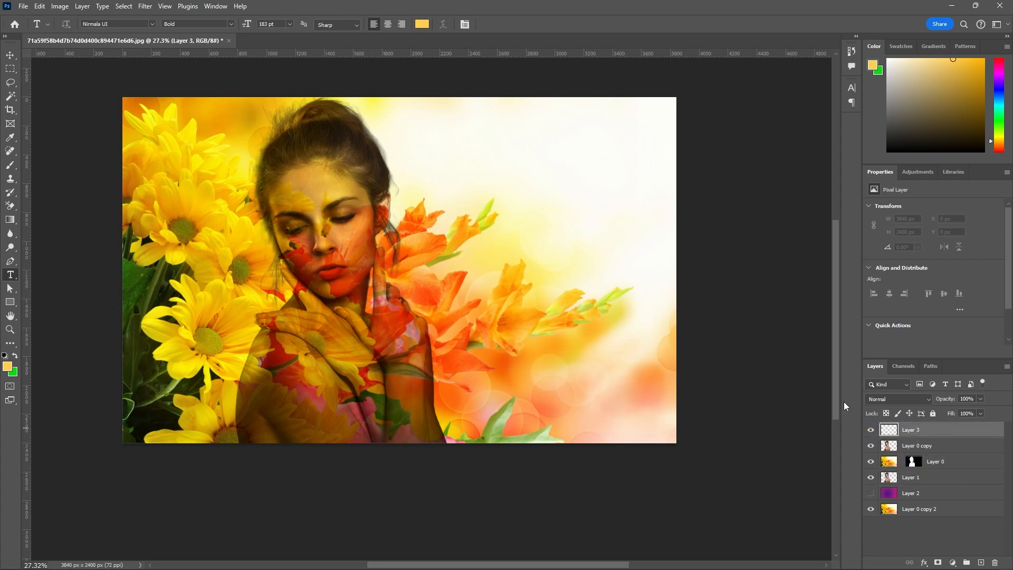
Add the horizontal text "Greetings" over the orange flowers beside the woman, replacing the placeholder text.
left_click(431, 274)
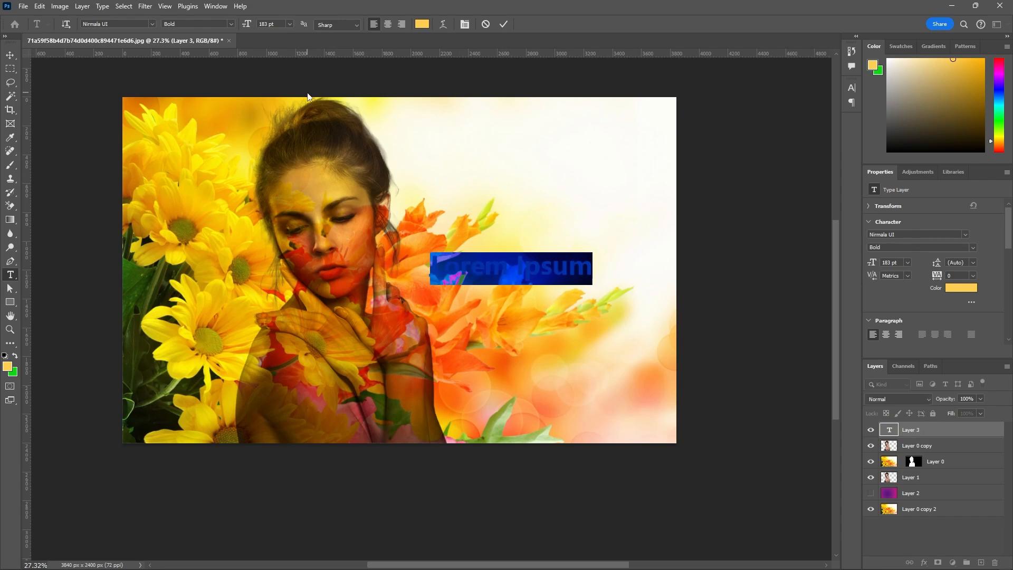
key("BackSpace")
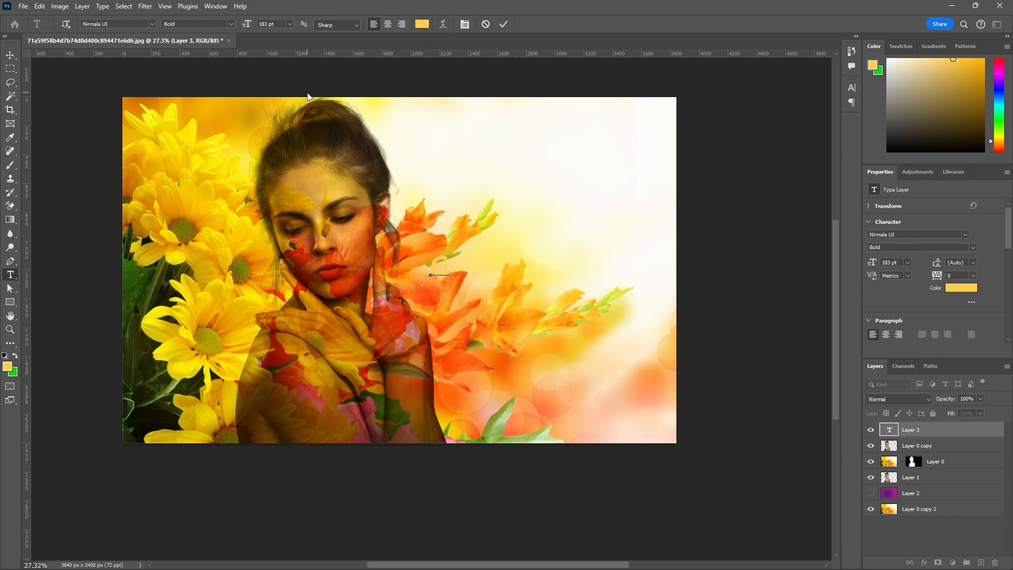
type("Greeting")
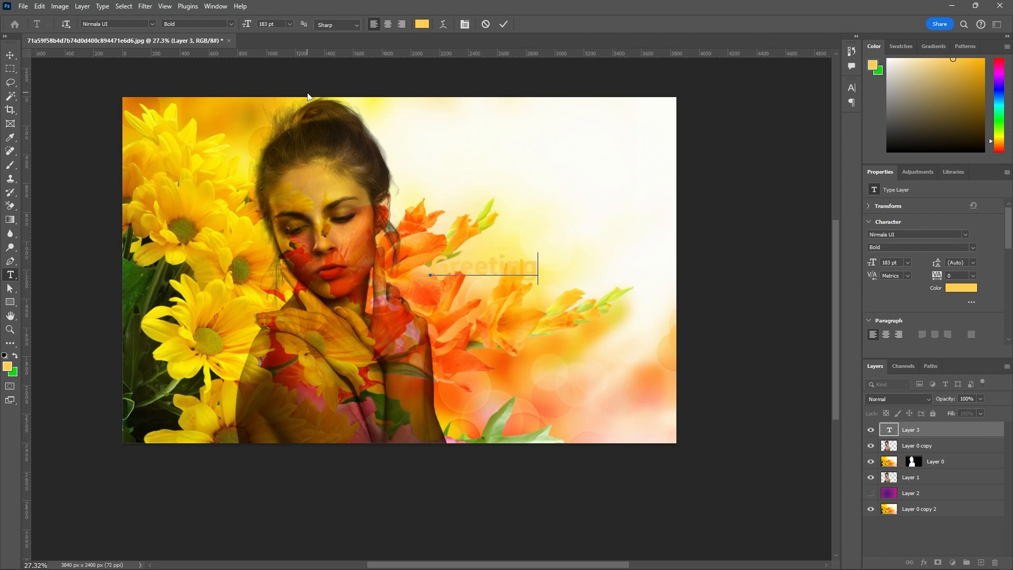
type("s")
Recolor the whole Greetings text olive green (808308), sampled from the center of the yellow flower beside the woman.
left_click_drag(550, 264, 410, 267)
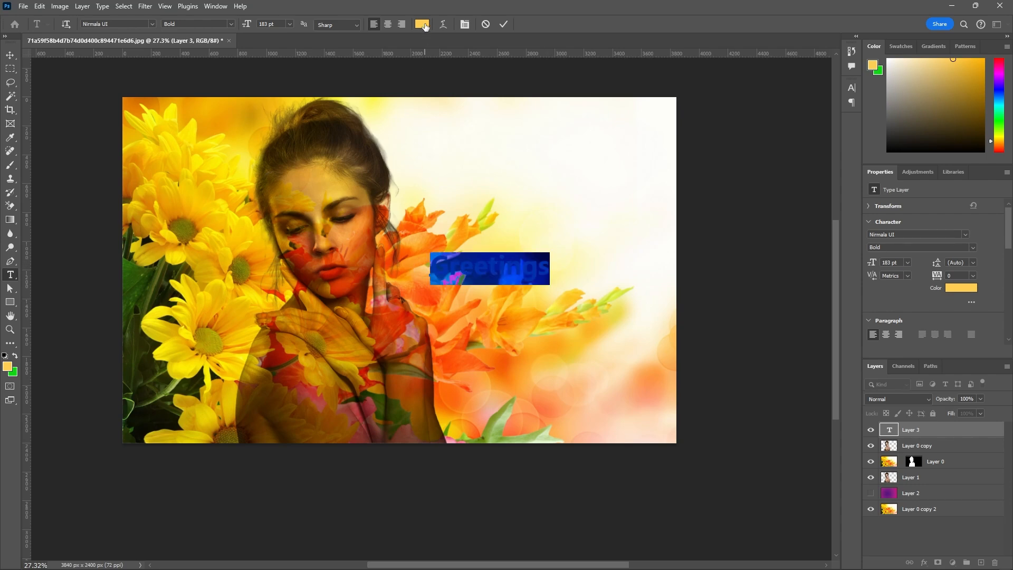
left_click(423, 24)
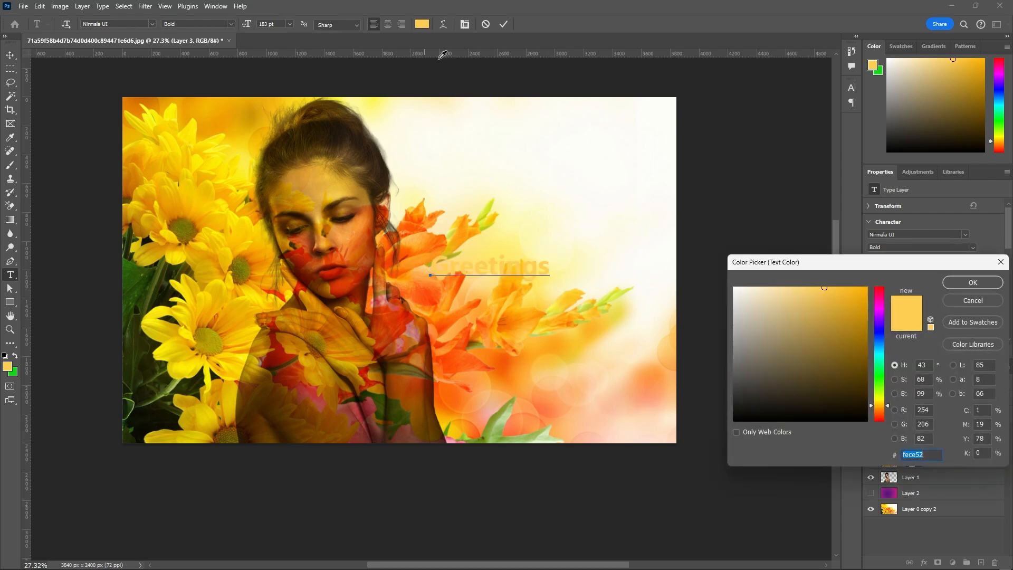
left_click(336, 273)
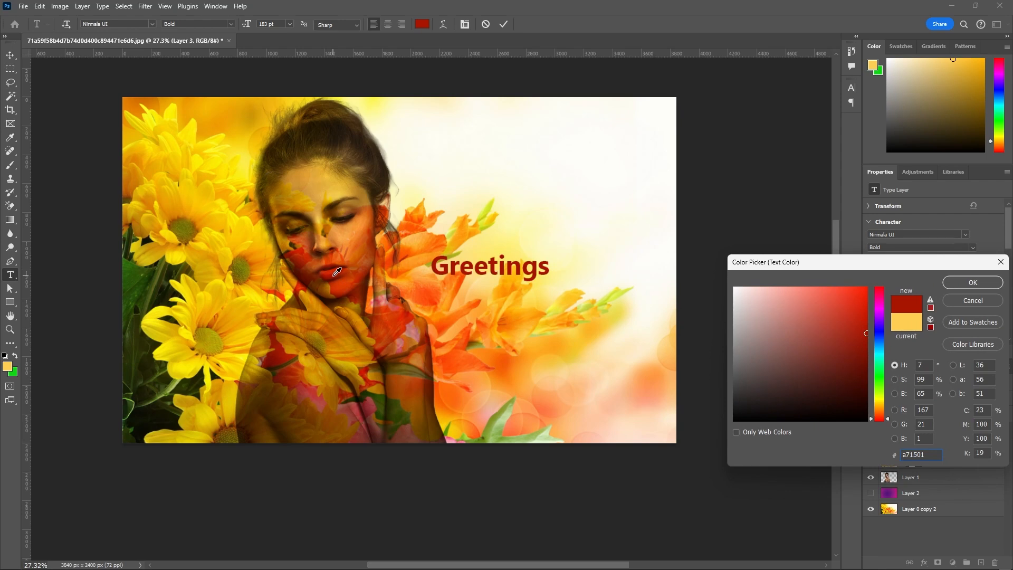
left_click(365, 397)
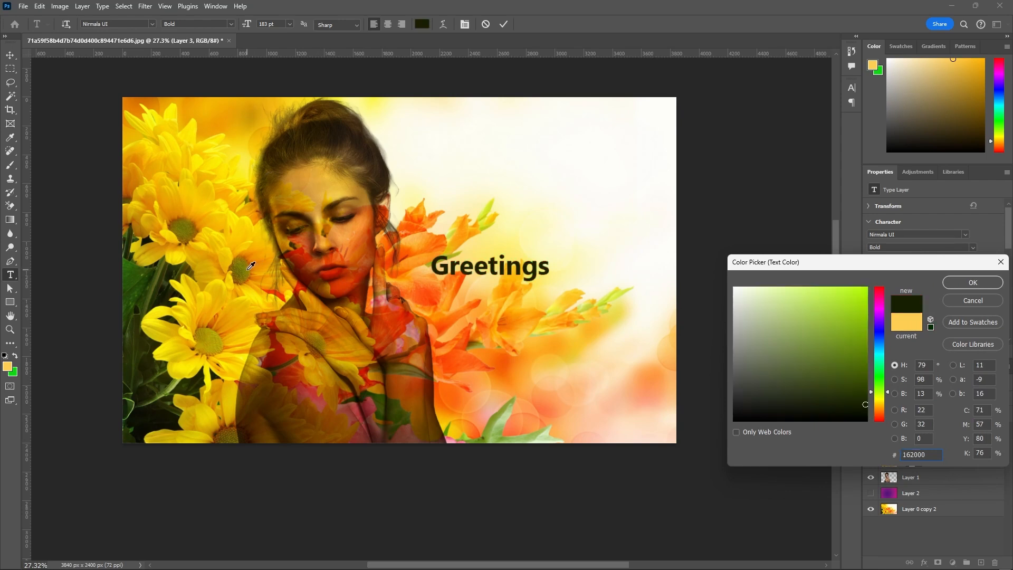
left_click(251, 266)
left_click(243, 265)
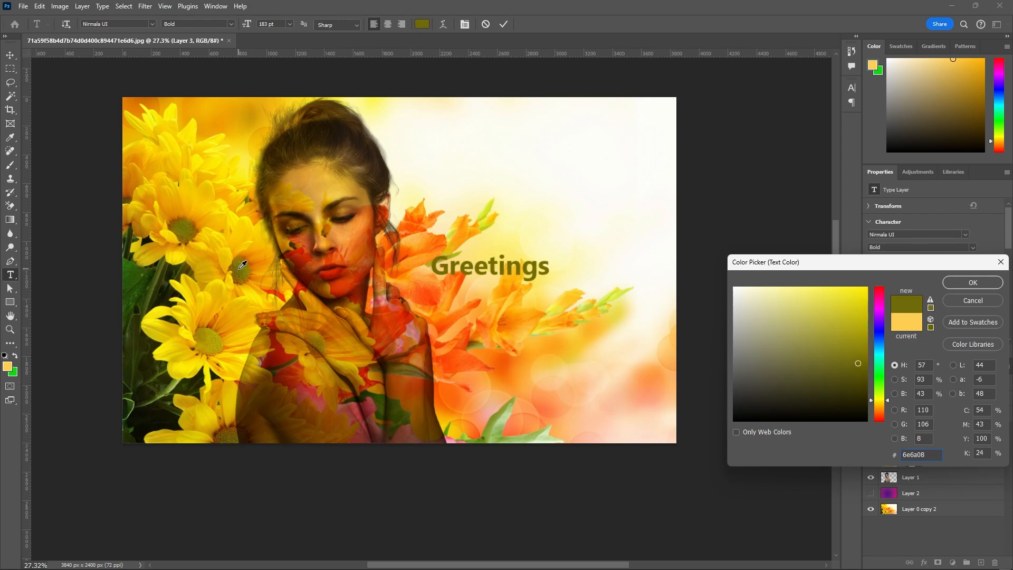
left_click(244, 266)
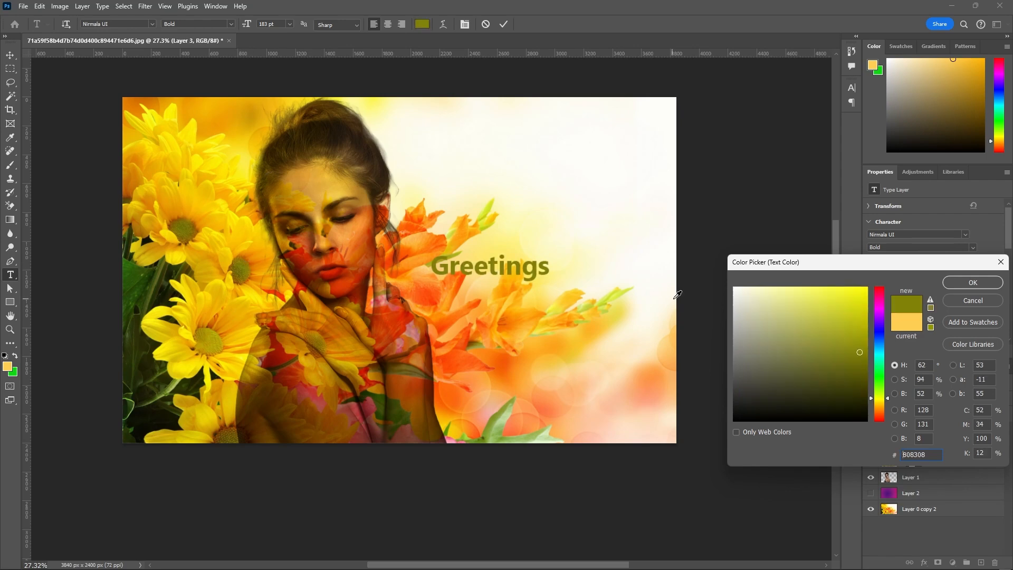
left_click(983, 283)
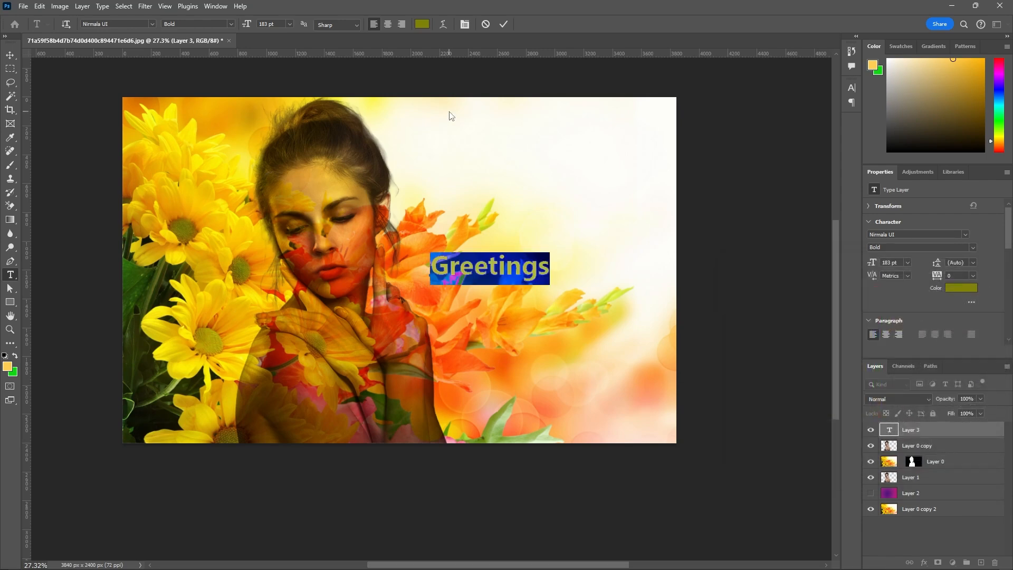
Preview different fonts on the Greetings text and set it to Great Vibes Regular.
left_click(151, 24)
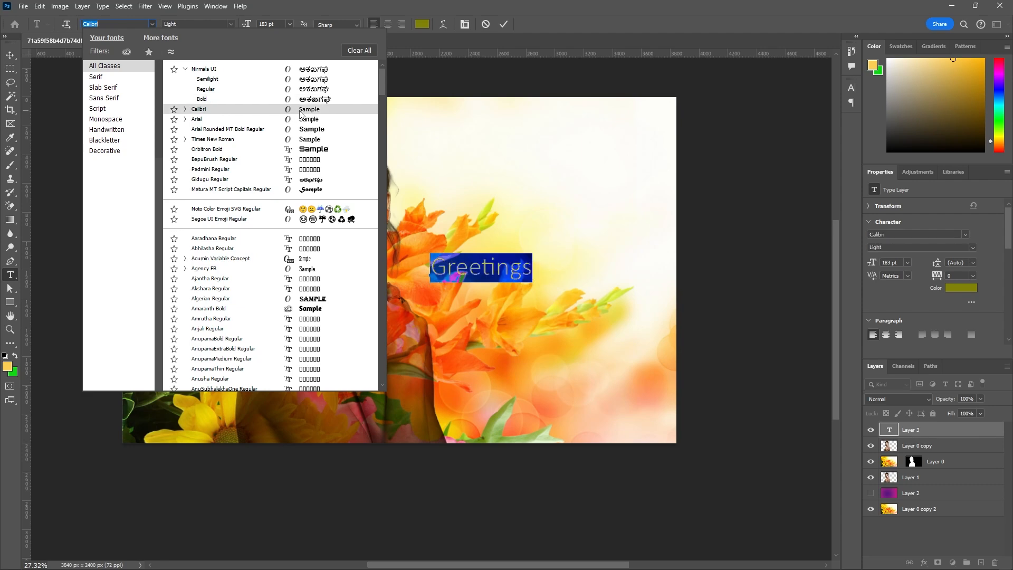
scroll(311, 182, "down", 2)
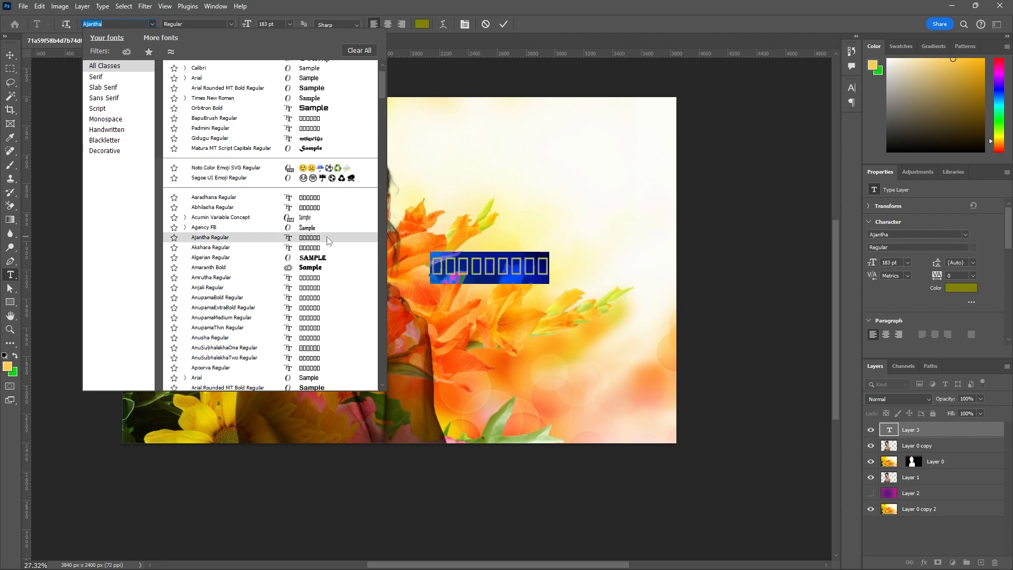
scroll(323, 270, "down", 6)
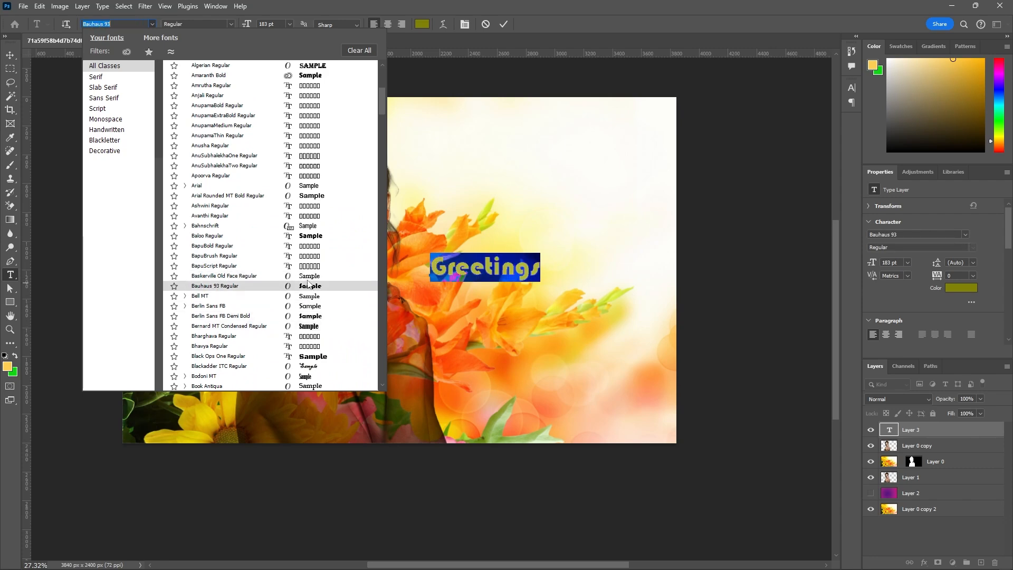
scroll(313, 266, "down", 4)
scroll(313, 261, "down", 2)
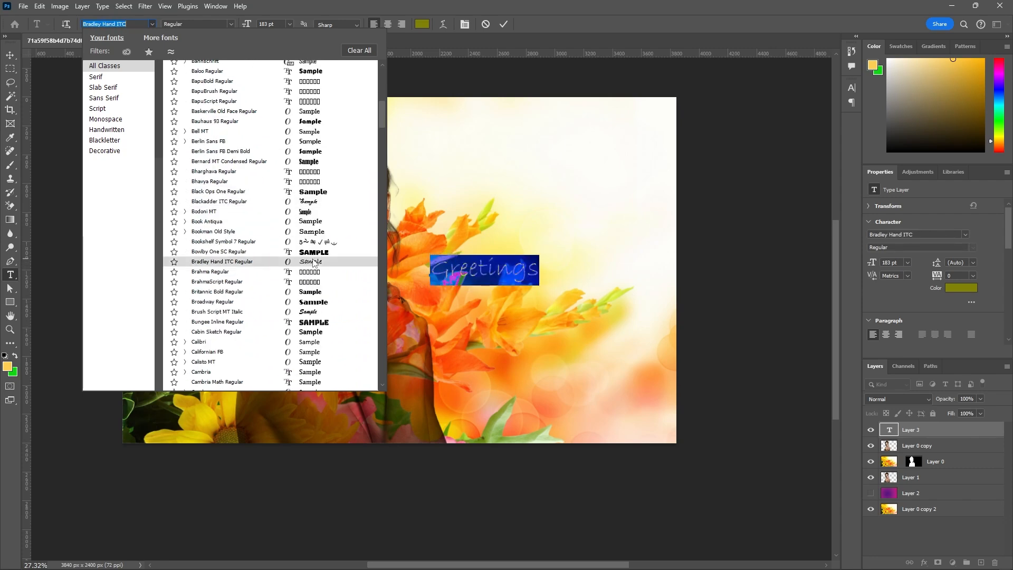
scroll(316, 295, "down", 4)
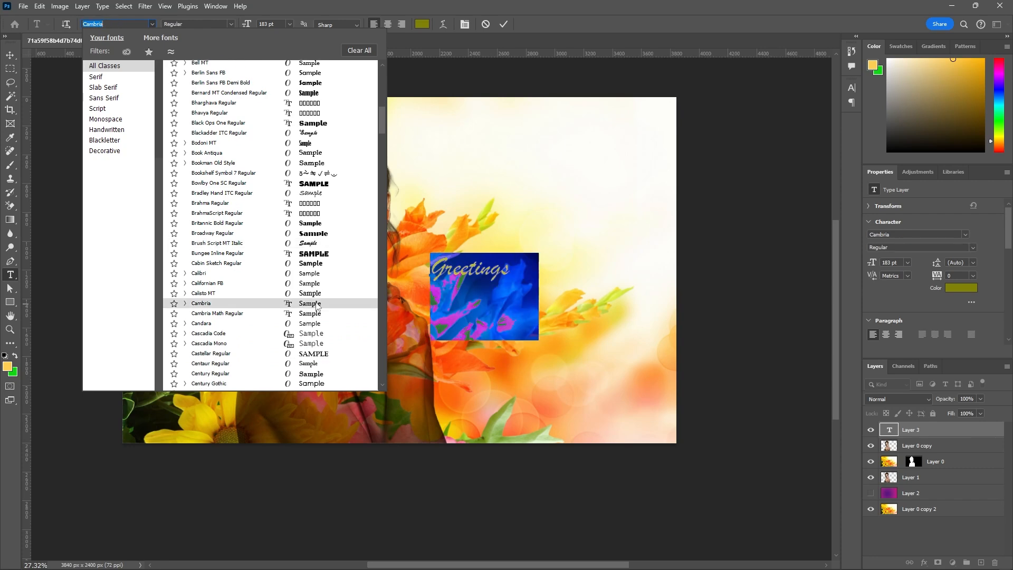
scroll(316, 307, "down", 2)
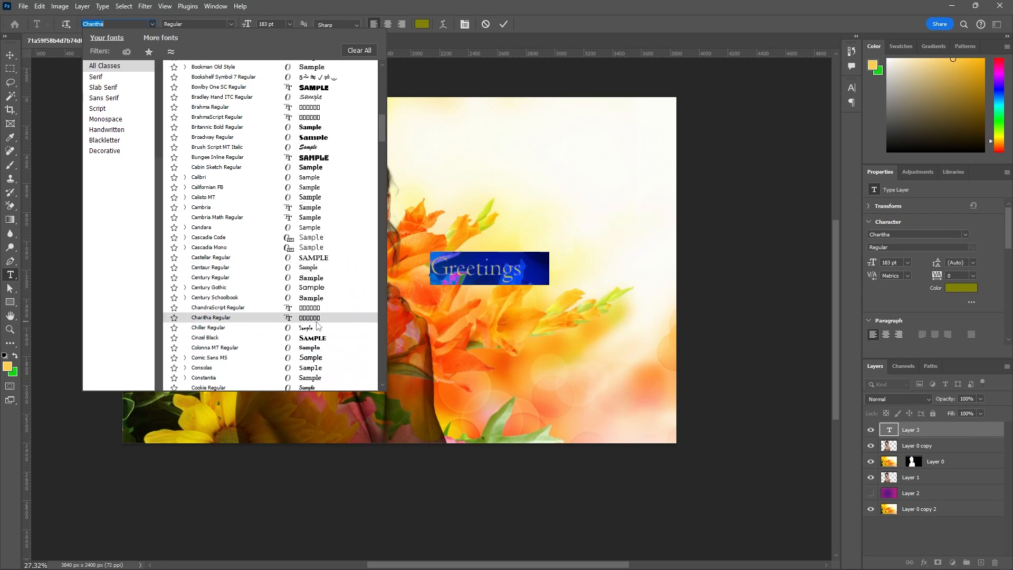
scroll(319, 311, "down", 2)
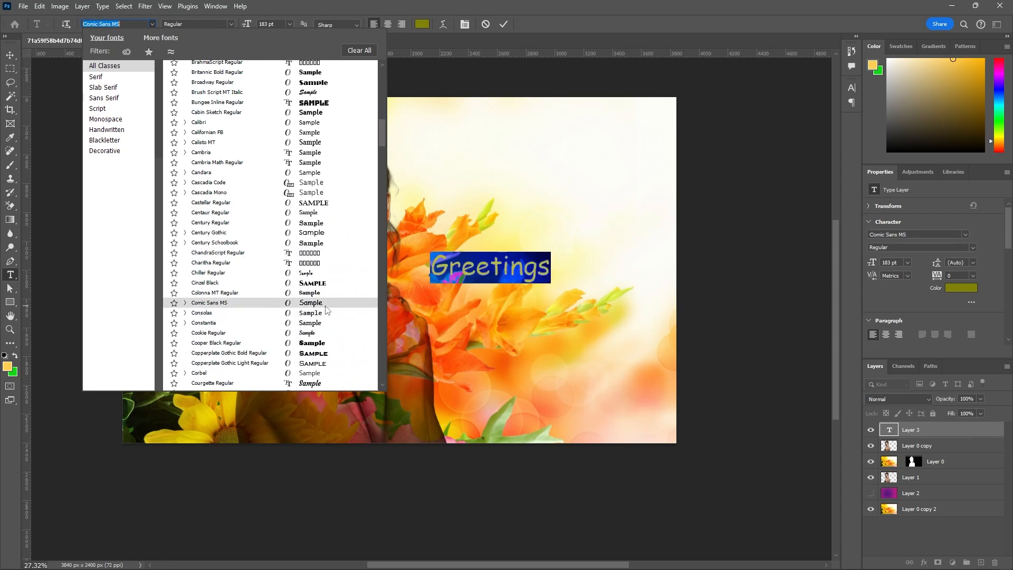
scroll(323, 316, "down", 2)
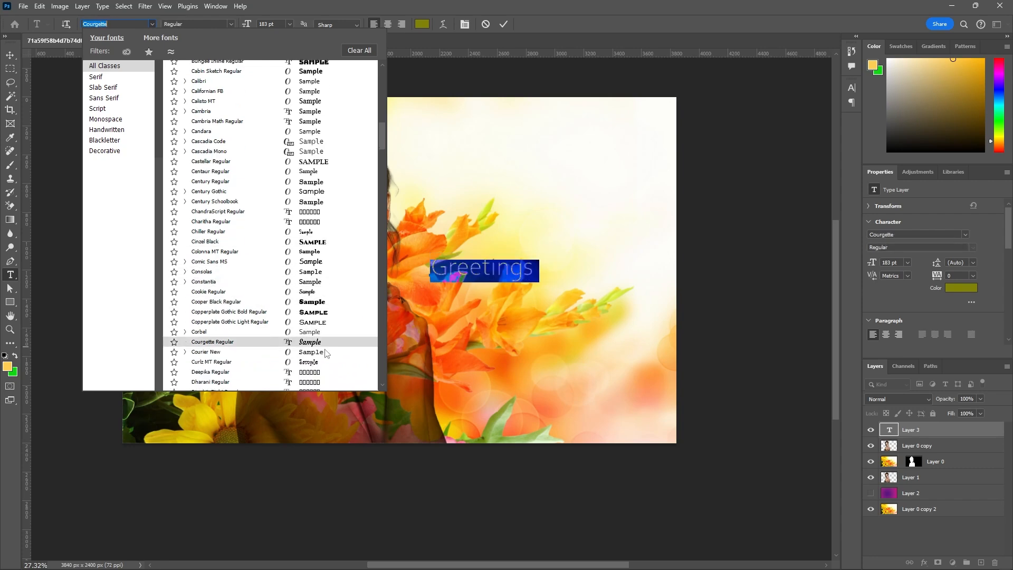
scroll(285, 353, "down", 10)
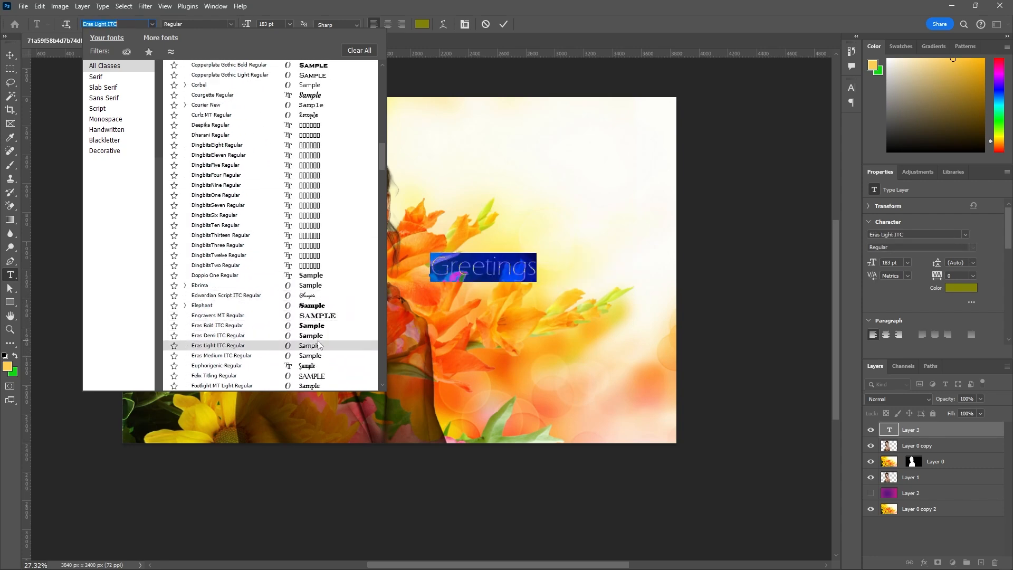
scroll(318, 345, "down", 8)
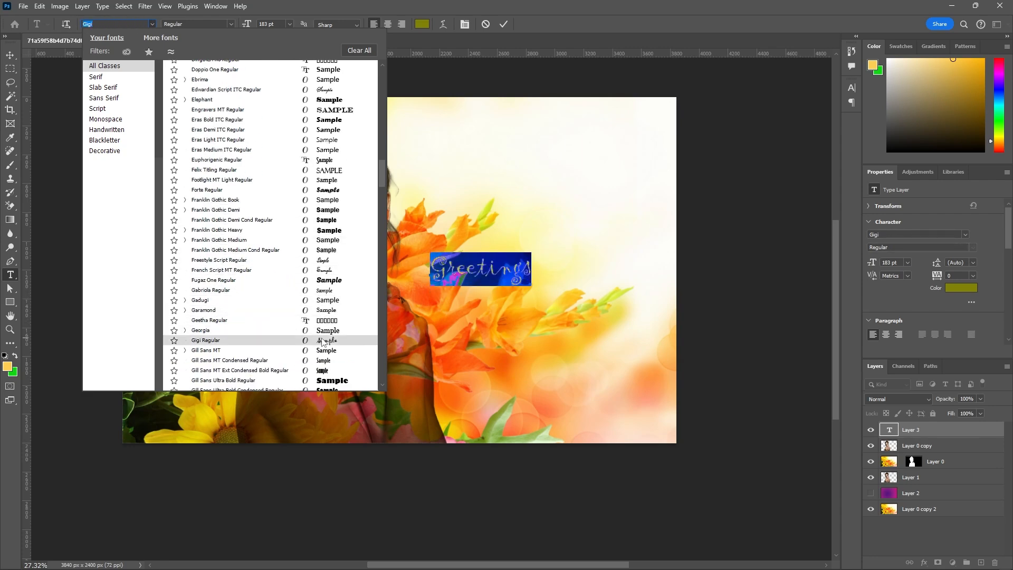
scroll(323, 341, "down", 3)
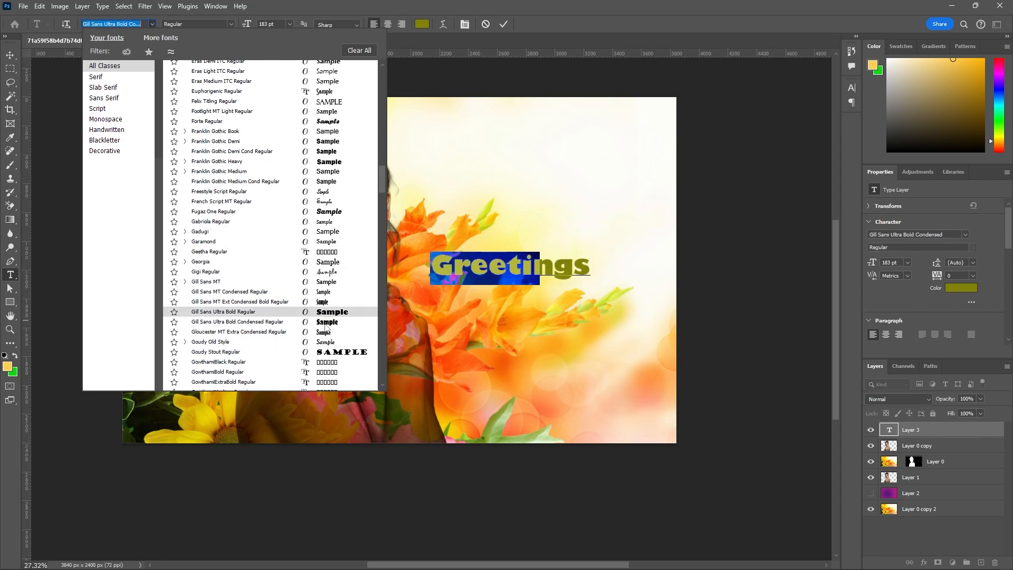
scroll(328, 344, "down", 3)
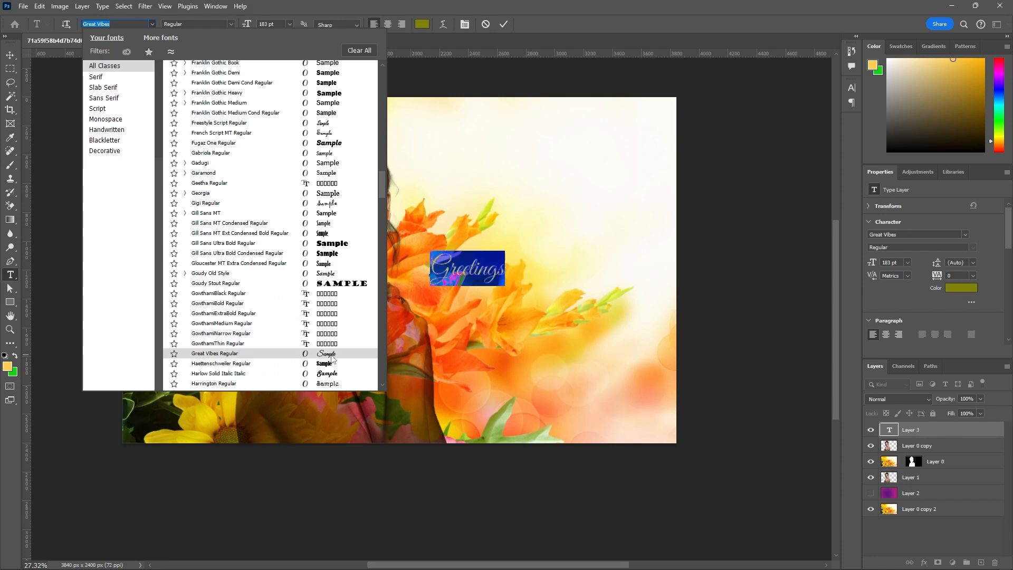
left_click(332, 357)
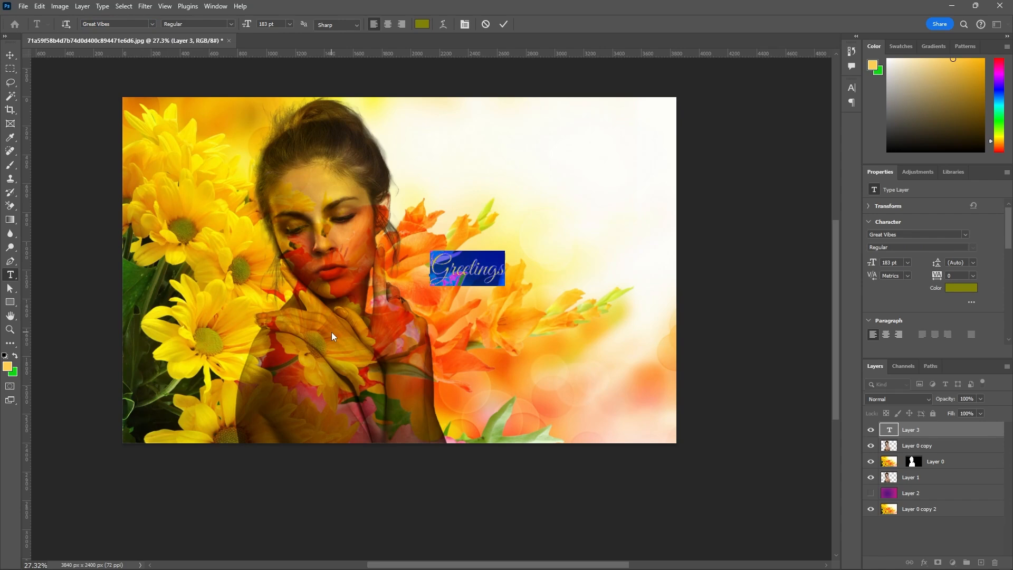
Scale the Greetings text up to about 276% and move it up onto the bright area beside the woman's head.
left_click(232, 24)
left_click(232, 24)
left_click(503, 24)
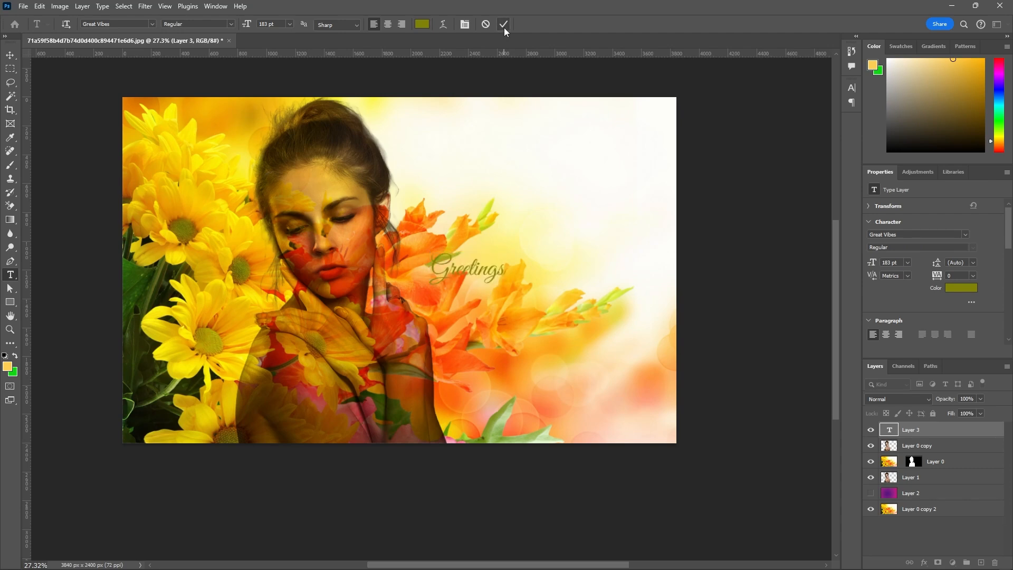
key("ctrl+t")
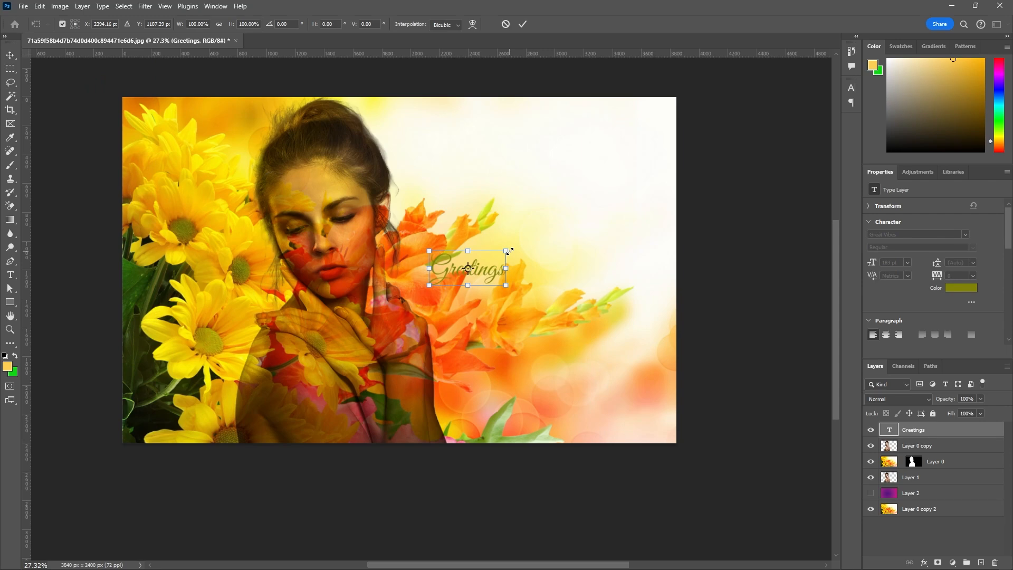
left_click_drag(509, 251, 626, 148)
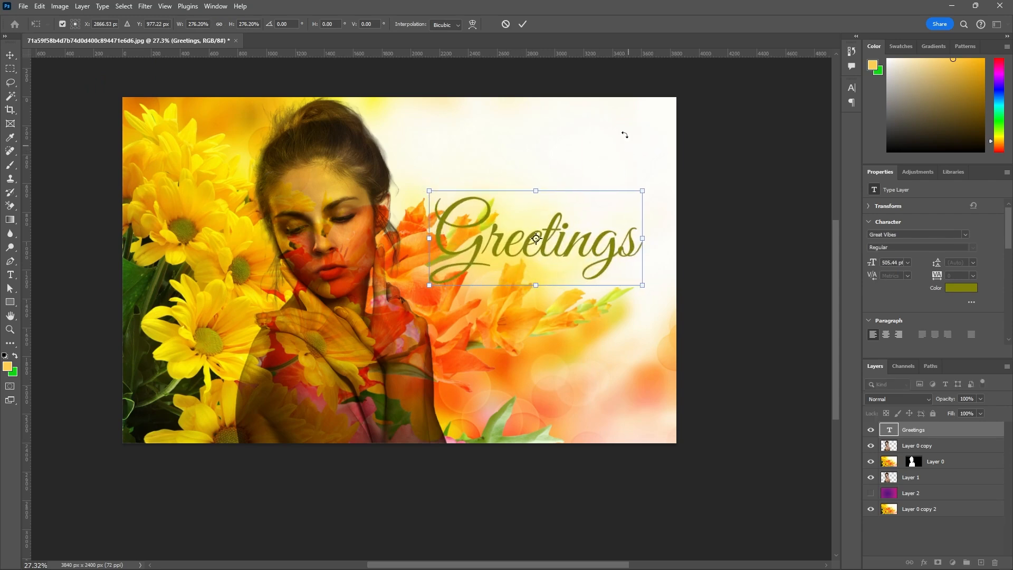
left_click(523, 29)
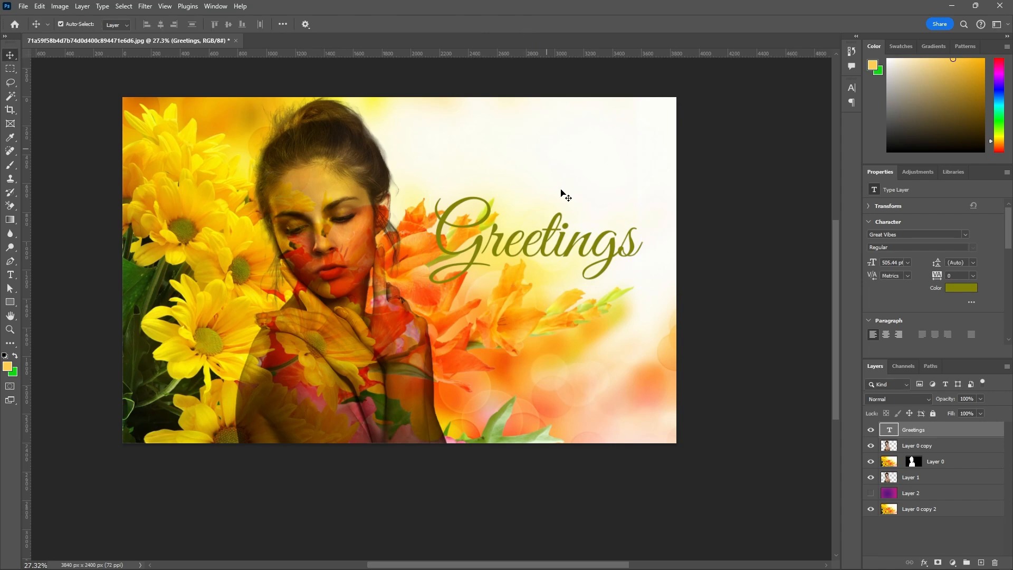
left_click_drag(528, 270, 557, 200)
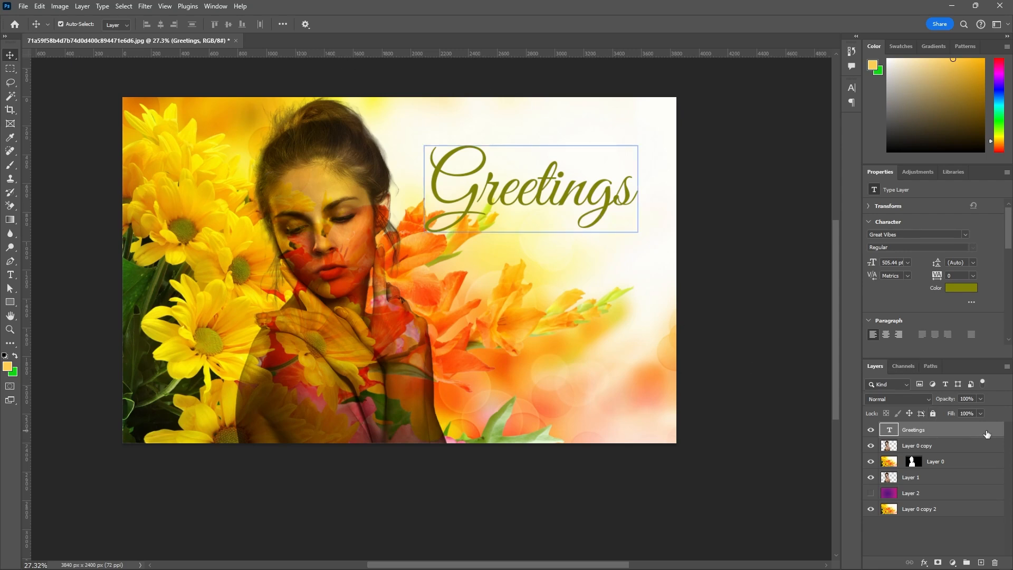
Recolor the whole Greetings text golden yellow (febd0f), sampled from the tip of the orange flower below it.
double_click(606, 201)
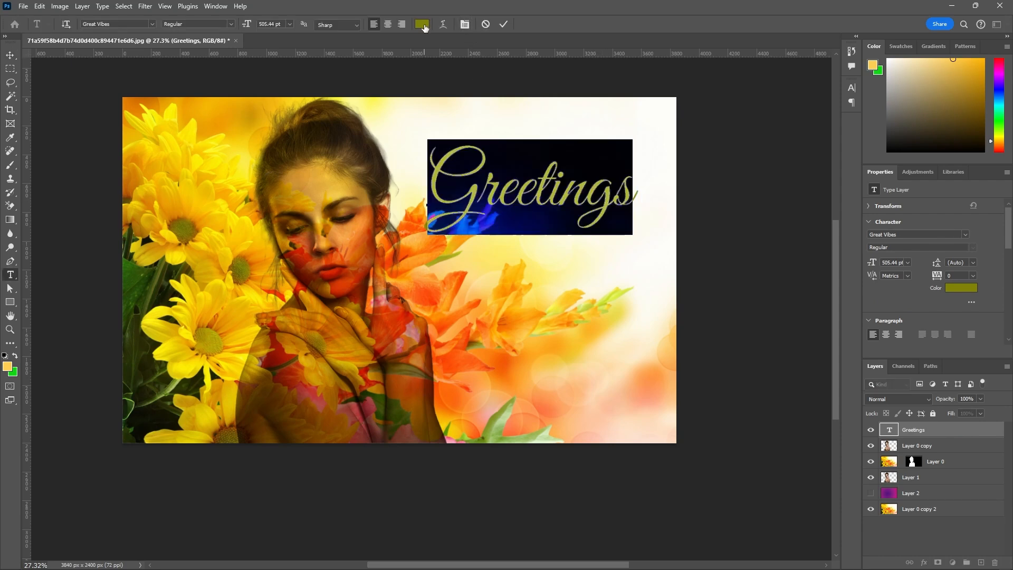
left_click(422, 23)
left_click_drag(748, 299, 728, 284)
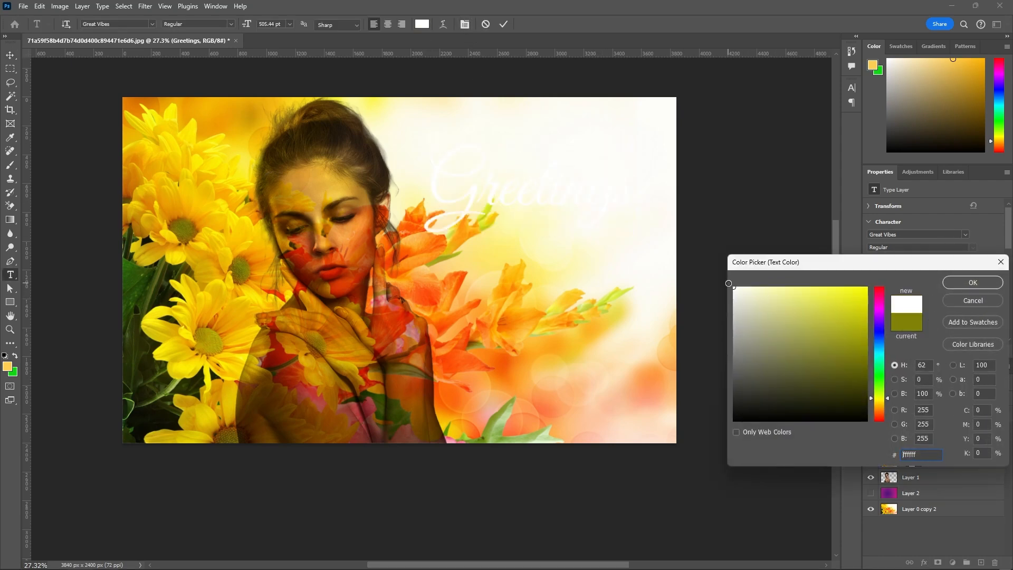
left_click(518, 276)
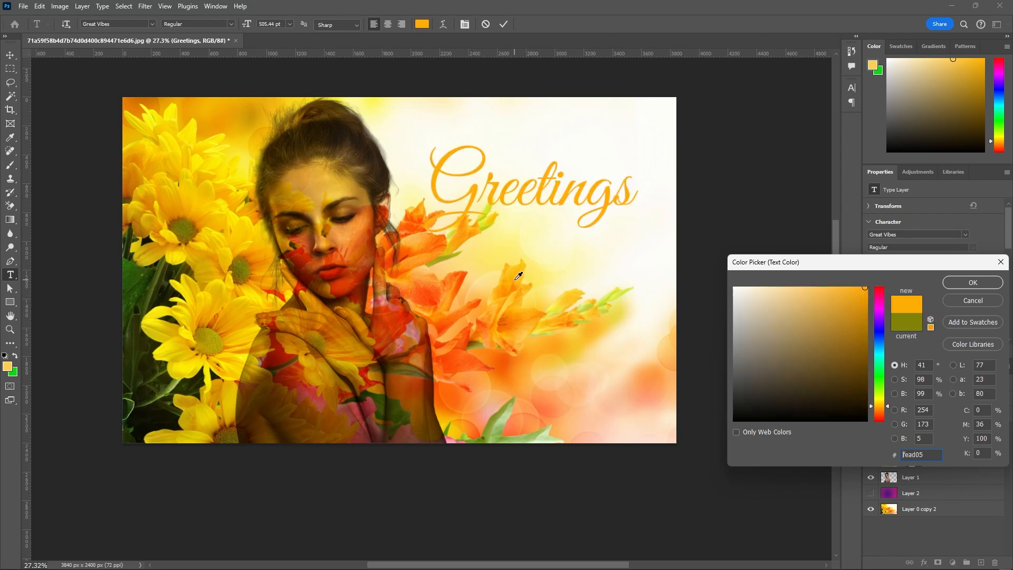
left_click(517, 269)
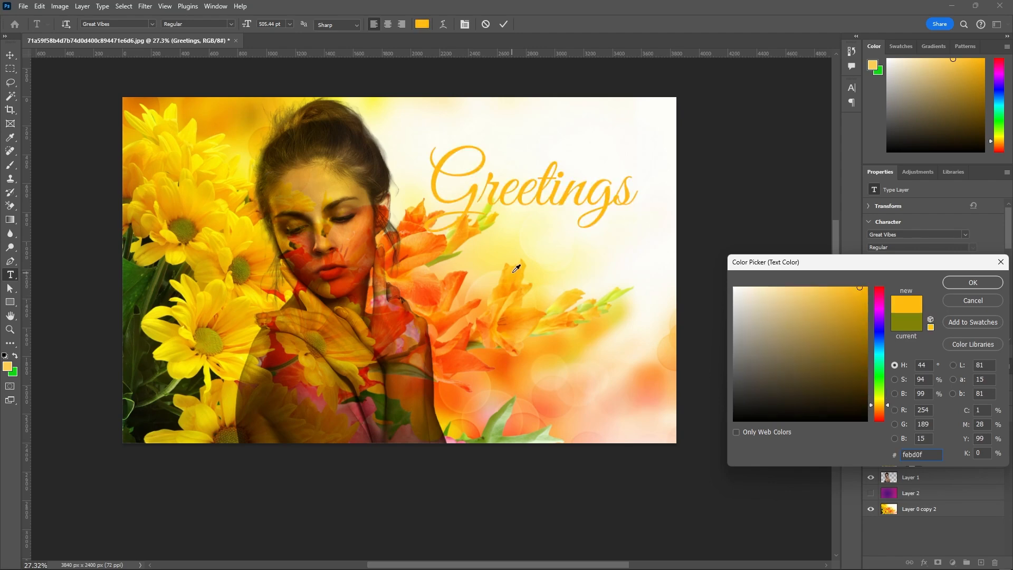
left_click(970, 283)
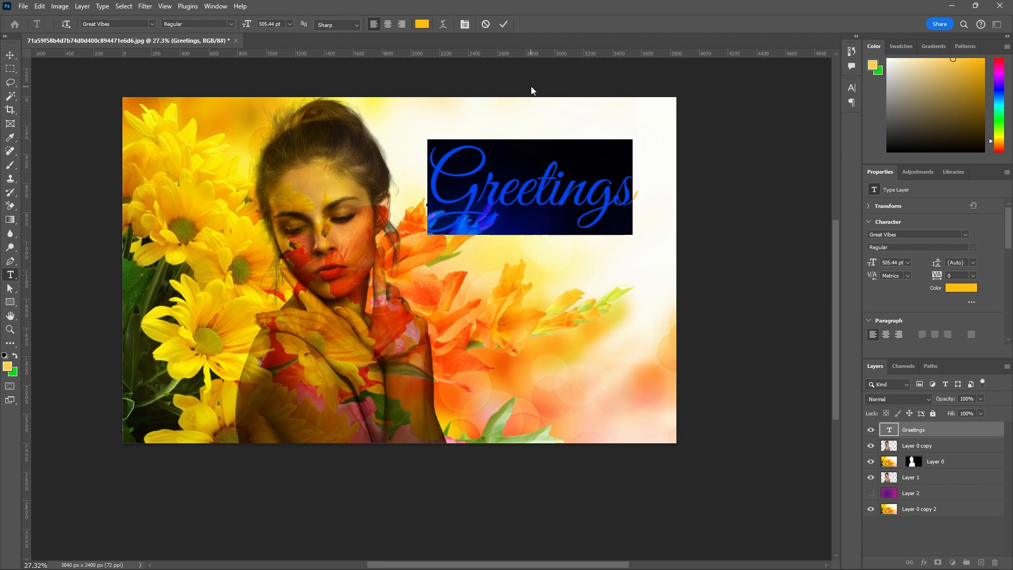
left_click(503, 24)
key("v")
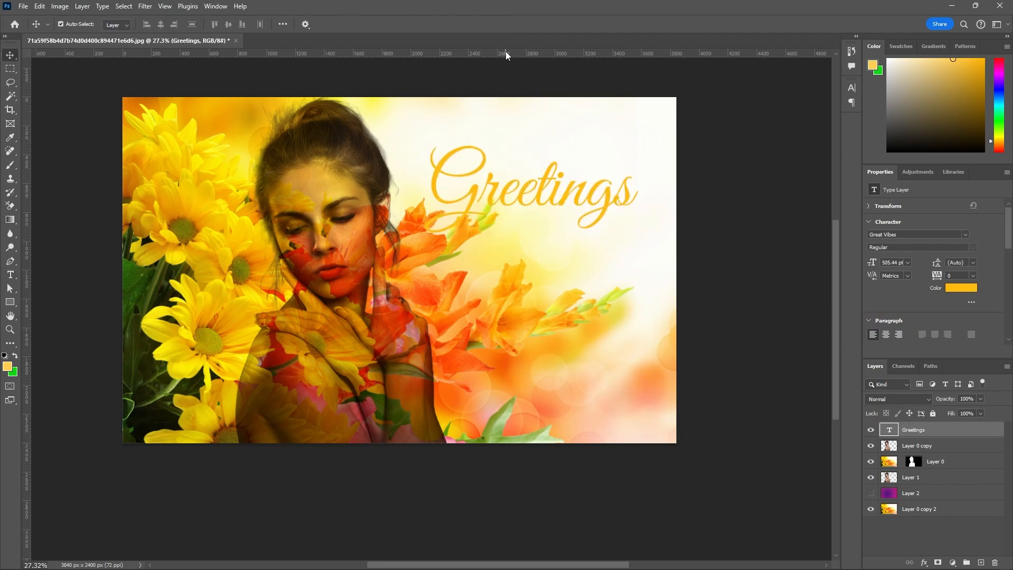
Preview the Drop Shadow and Bevel & Emboss layer effects on the Greetings text, leaving both switched off.
double_click(997, 432)
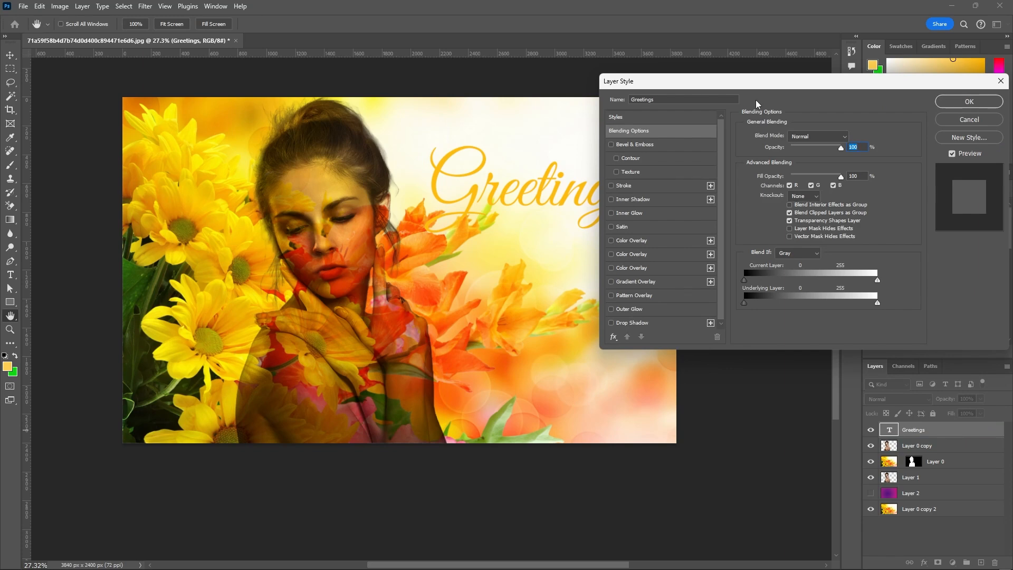
left_click_drag(764, 82, 848, 155)
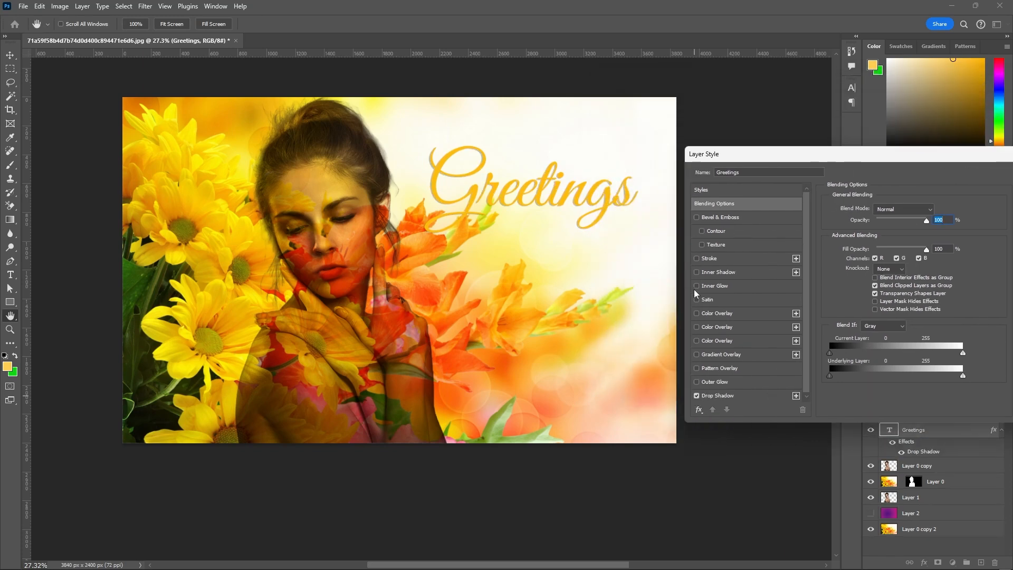
left_click(695, 395)
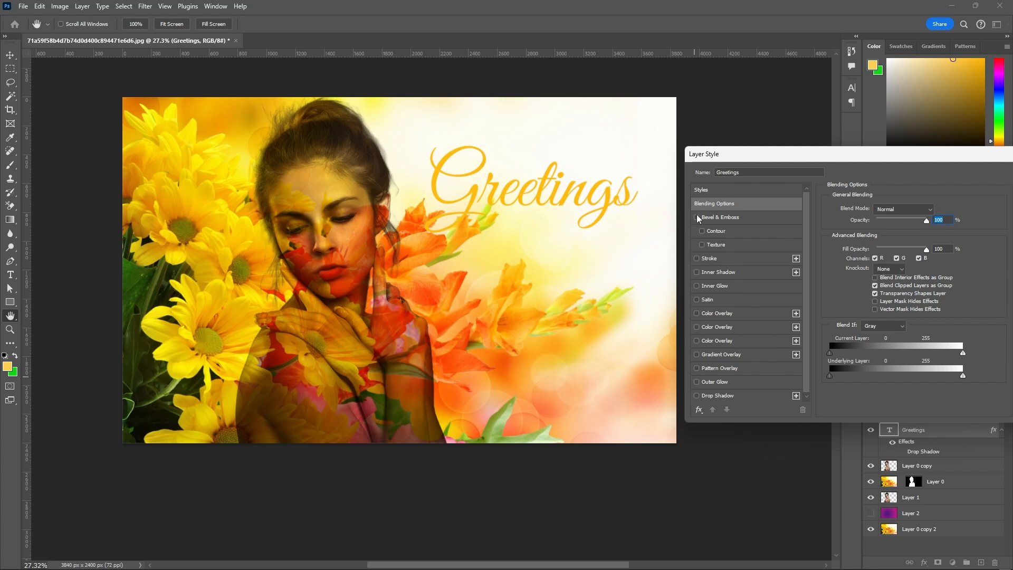
left_click(696, 217)
left_click(696, 217)
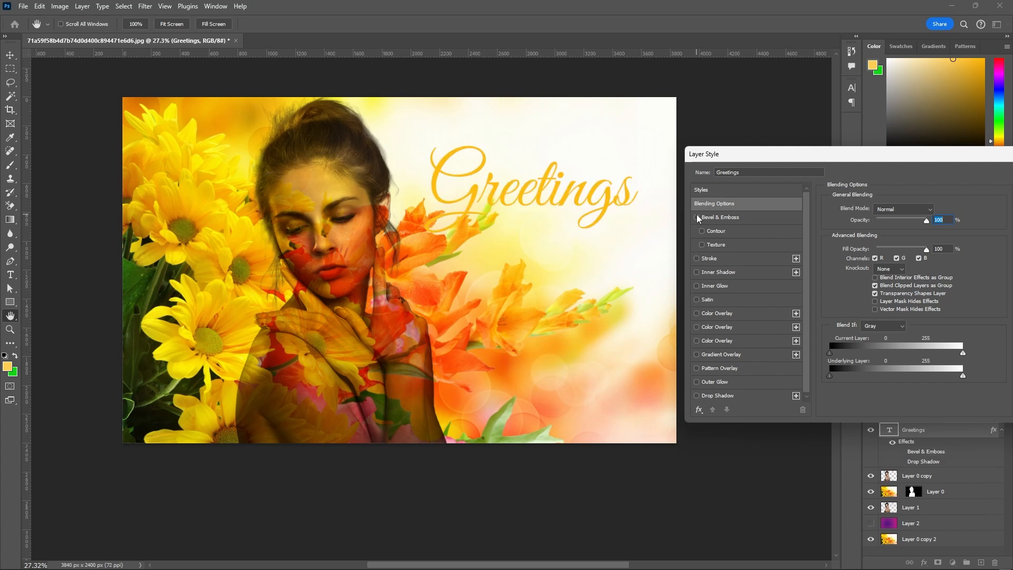
left_click(696, 395)
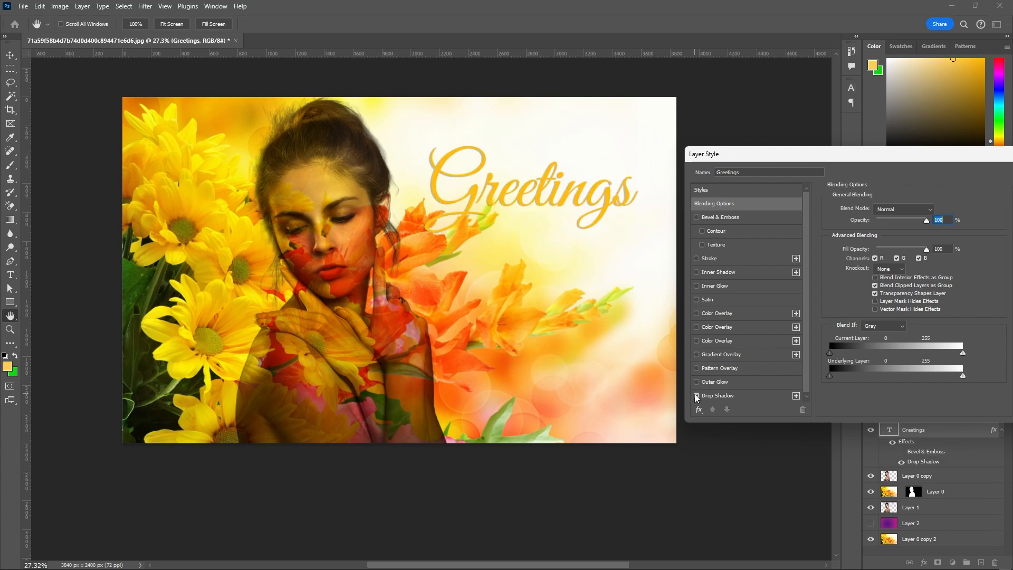
left_click(695, 395)
left_click(696, 395)
left_click(696, 396)
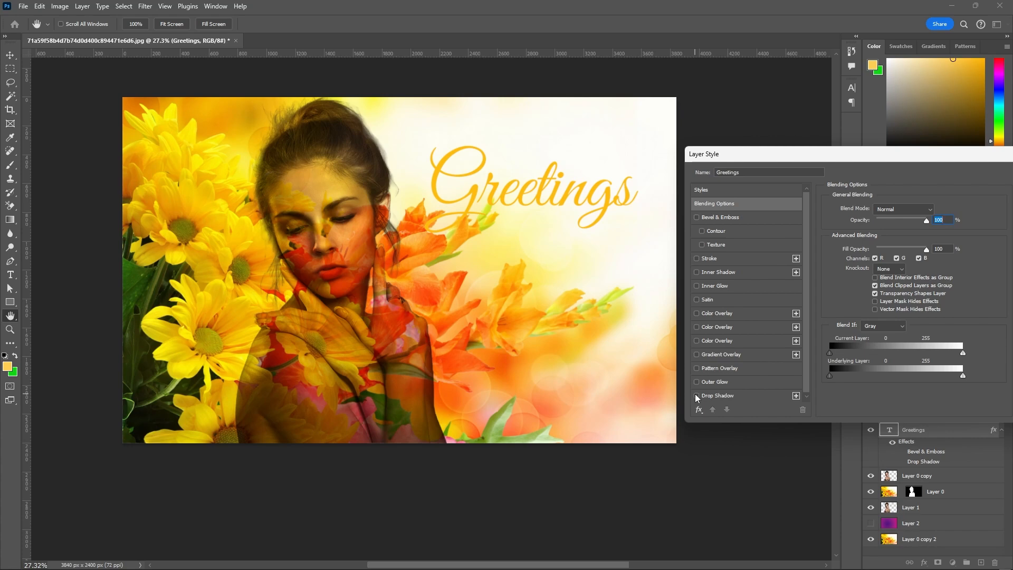
left_click(696, 396)
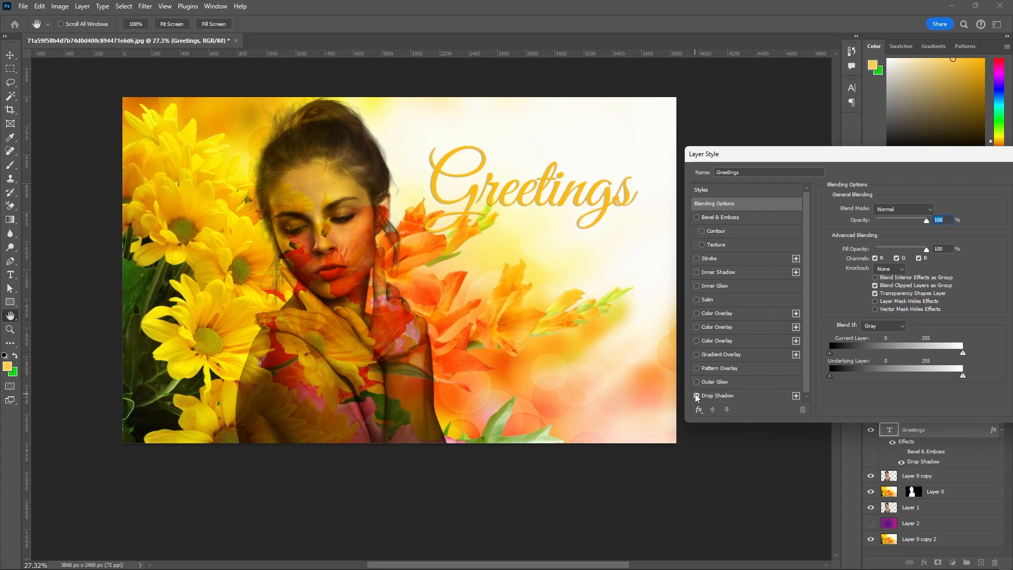
left_click(696, 396)
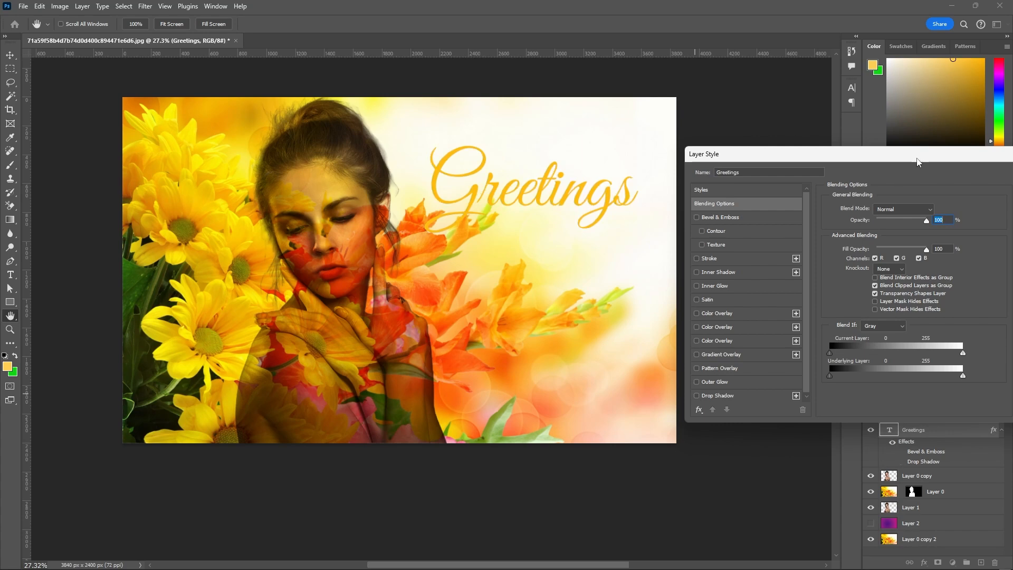
left_click_drag(917, 160, 726, 240)
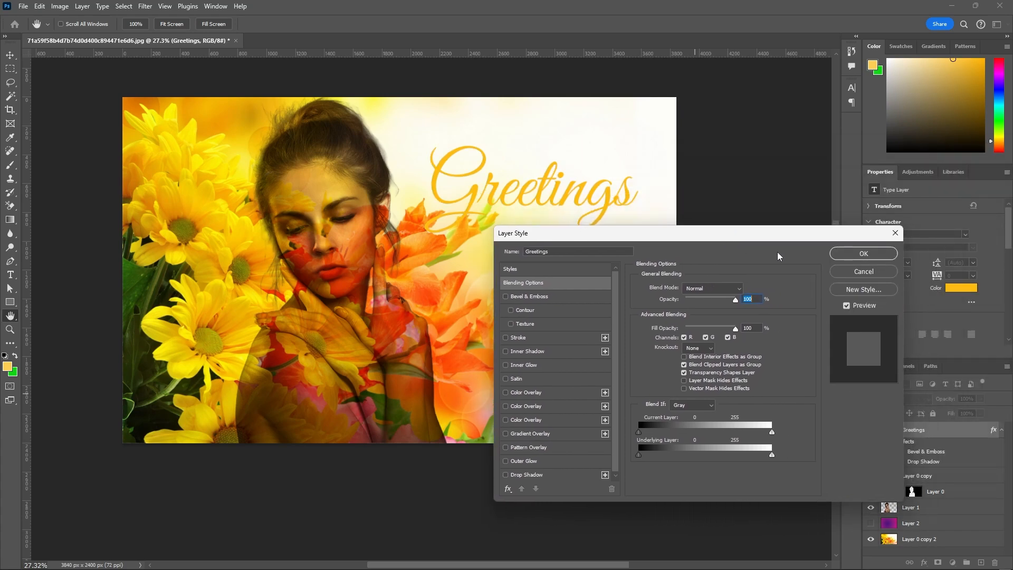
left_click(863, 258)
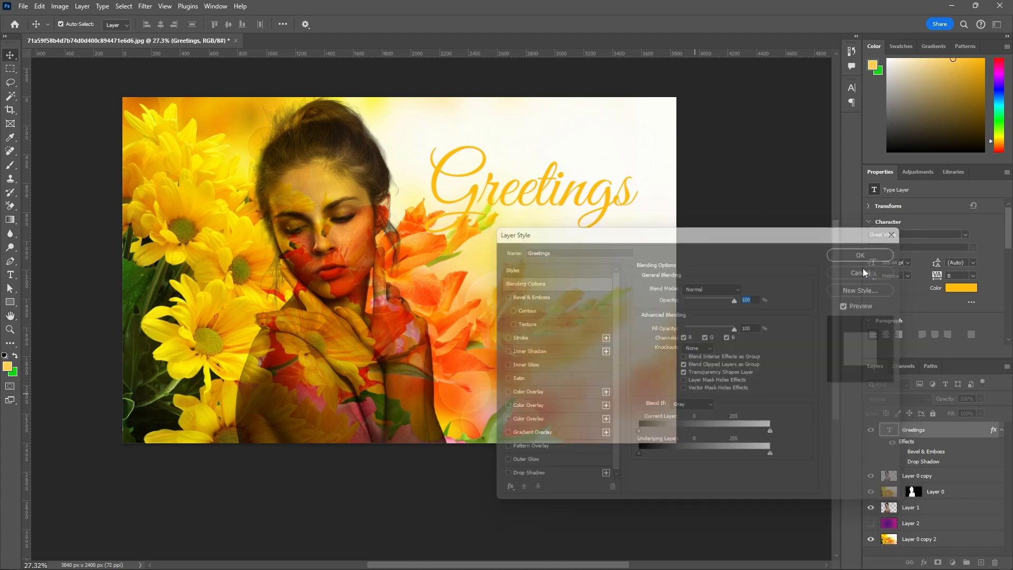
left_click(628, 200)
scroll(576, 199, "down", 2)
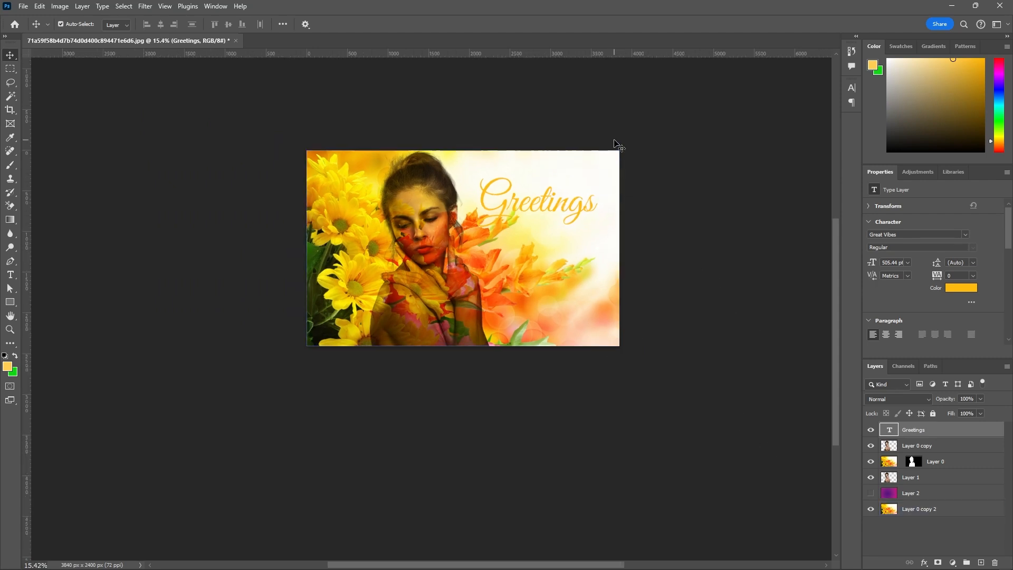
scroll(616, 144, "up", 1)
scroll(657, 128, "up", 1)
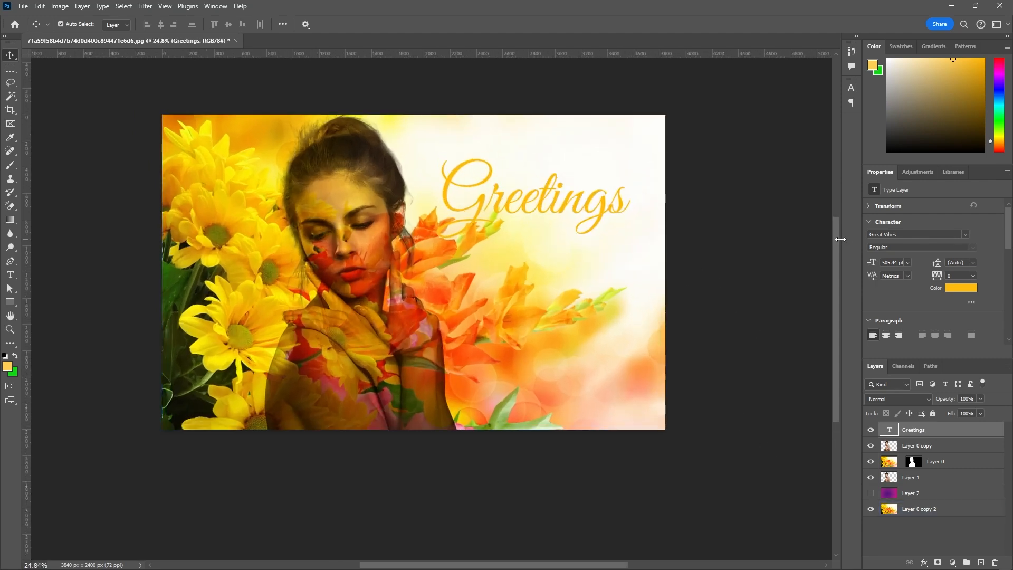
scroll(833, 220, "up", 2)
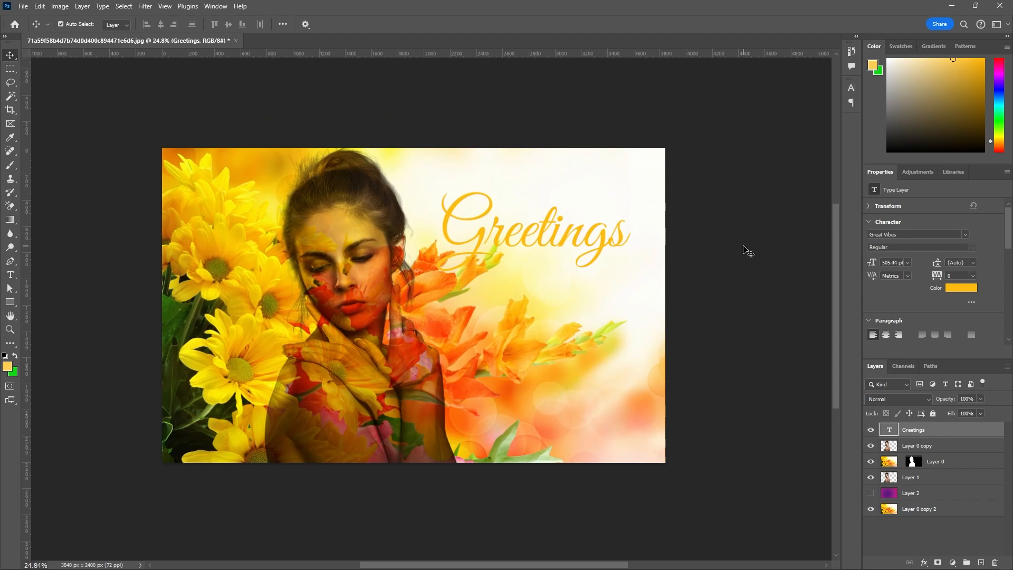
scroll(693, 262, "up", 1)
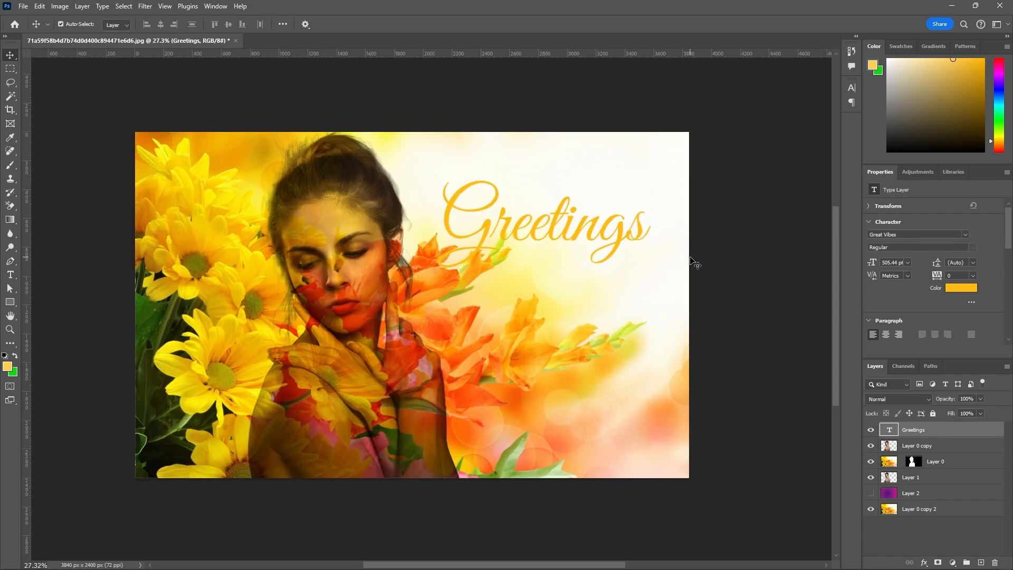